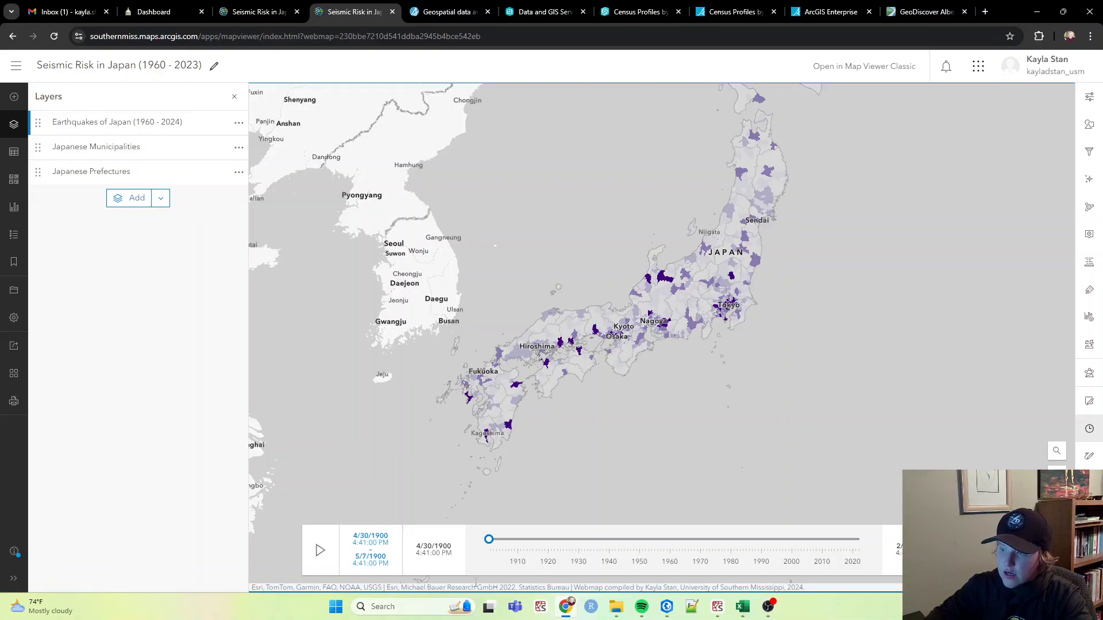
- Extend the time slider's span so the map shows earthquakes from 4/30/1900 to 2/28/2022
drag(489, 539, 913, 543)
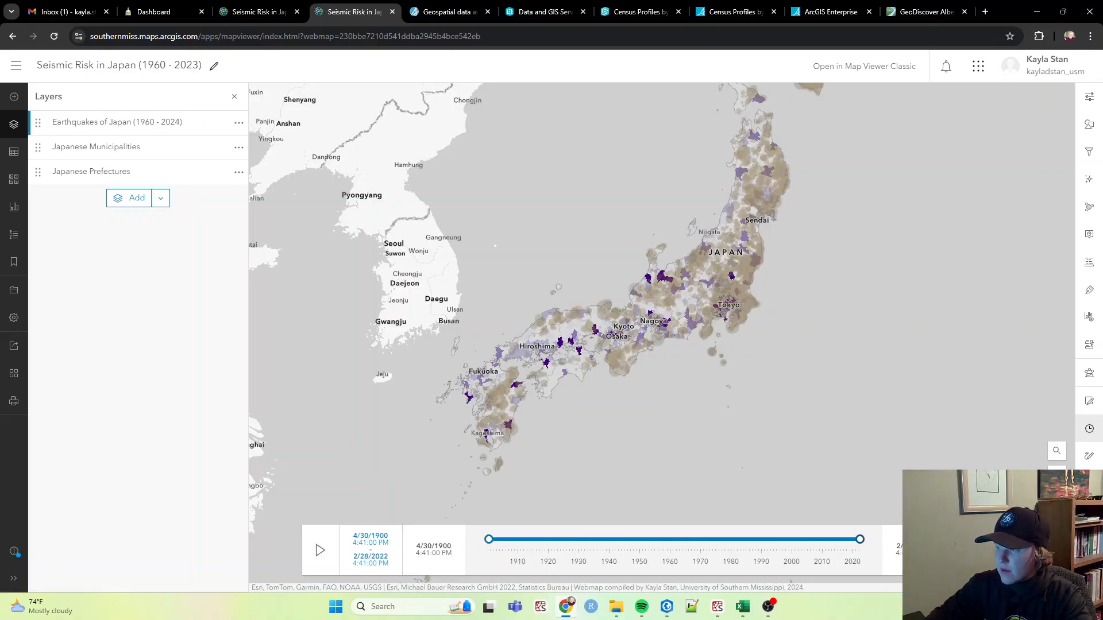
drag(838, 548, 868, 542)
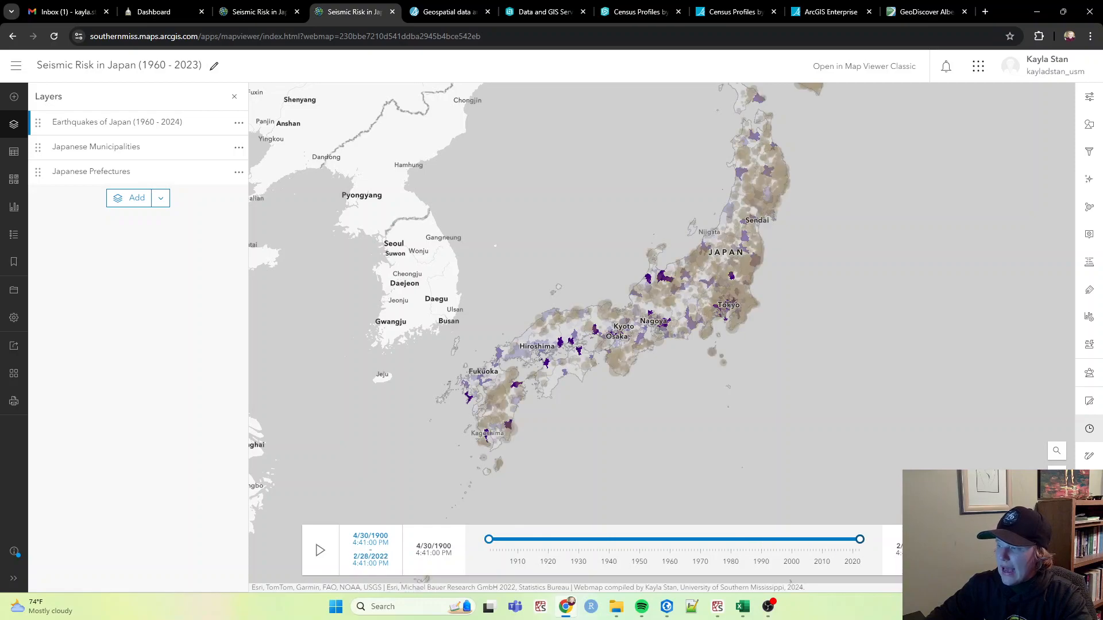
drag(488, 539, 444, 551)
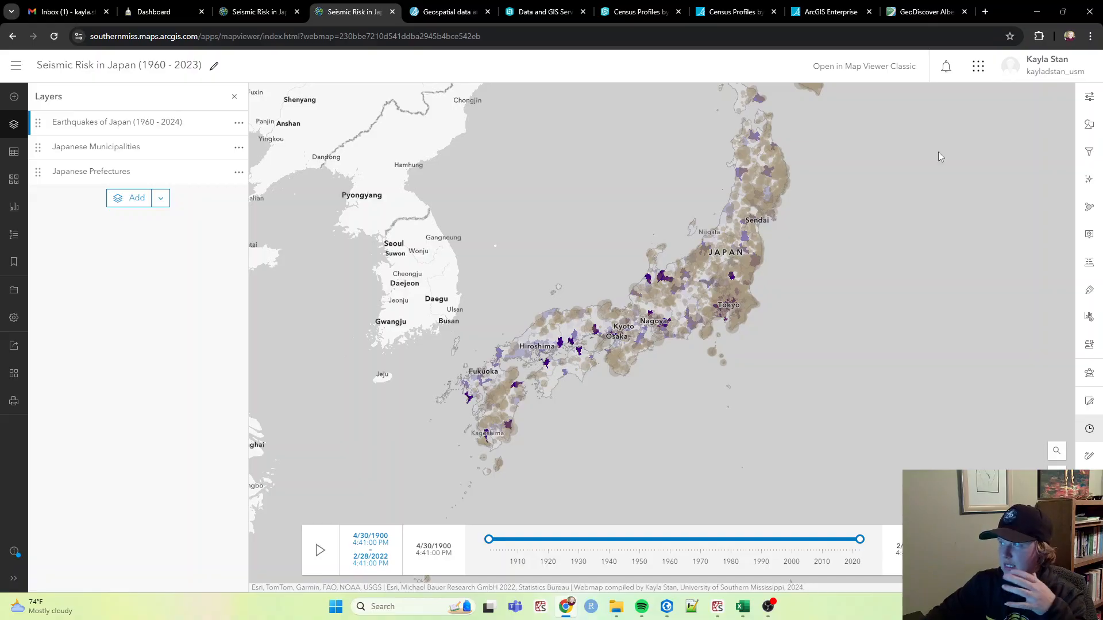
- Open the properties of the Earthquakes of Japan (1960 - 2024) layer and go to its visibility settings
click(93, 124)
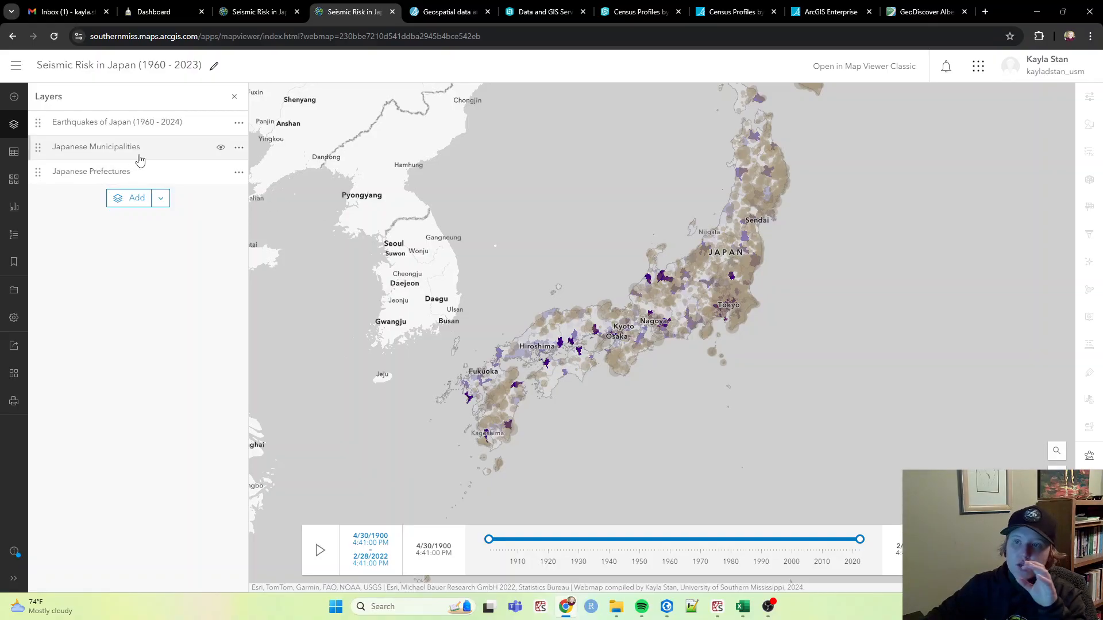
click(116, 133)
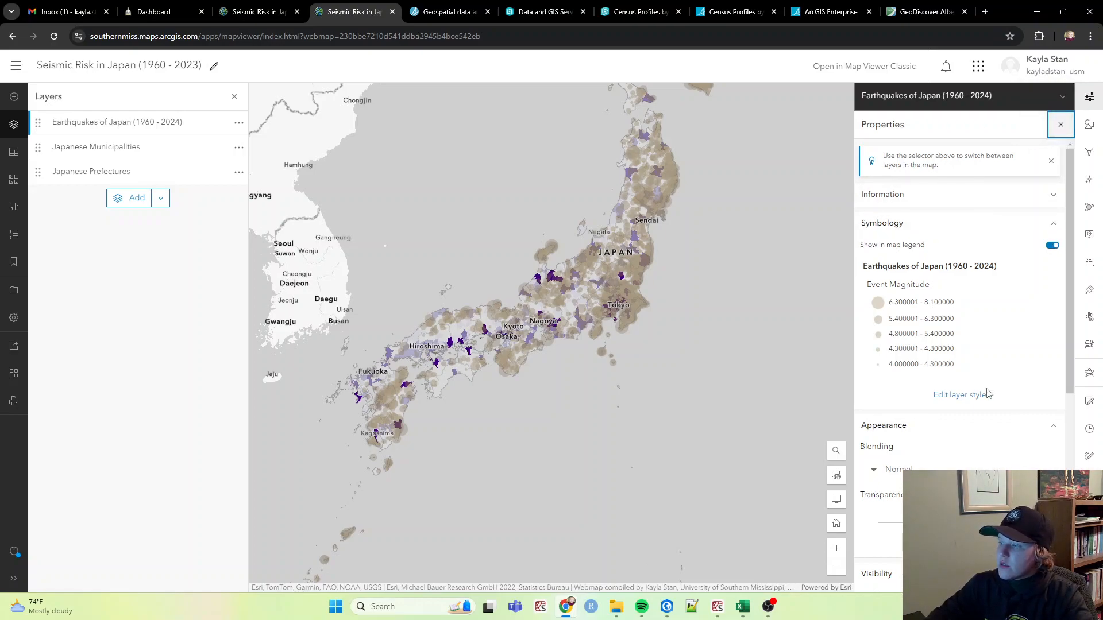
scroll(928, 459, down, 3)
scroll(929, 467, down, 2)
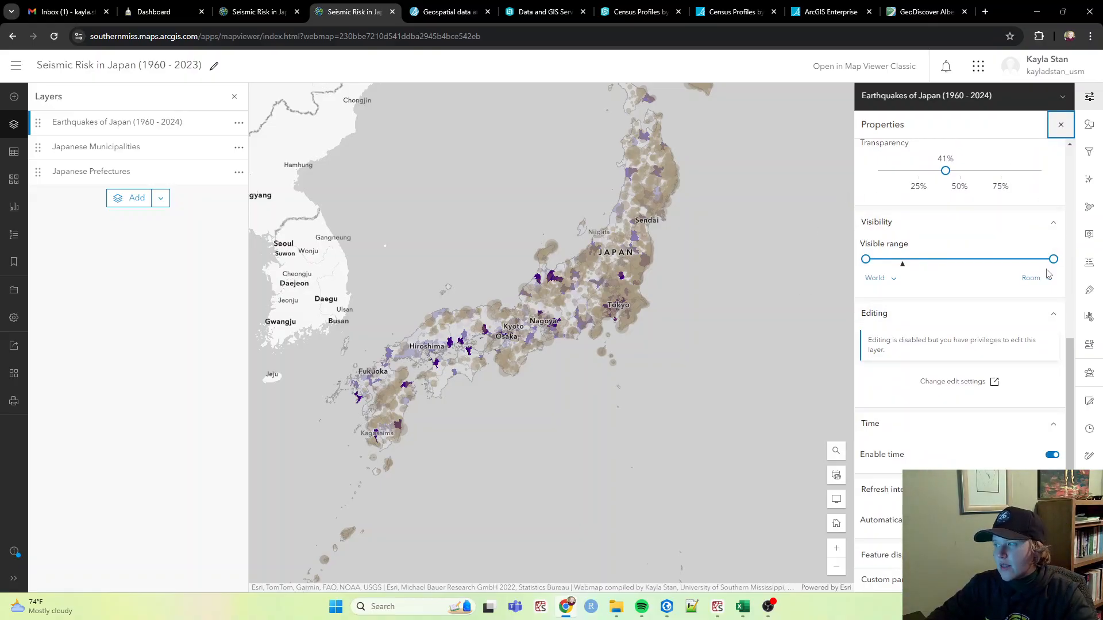
- Try starting the earthquake layer's visible range at County and check the effect on the map at closer scales
drag(865, 259, 932, 259)
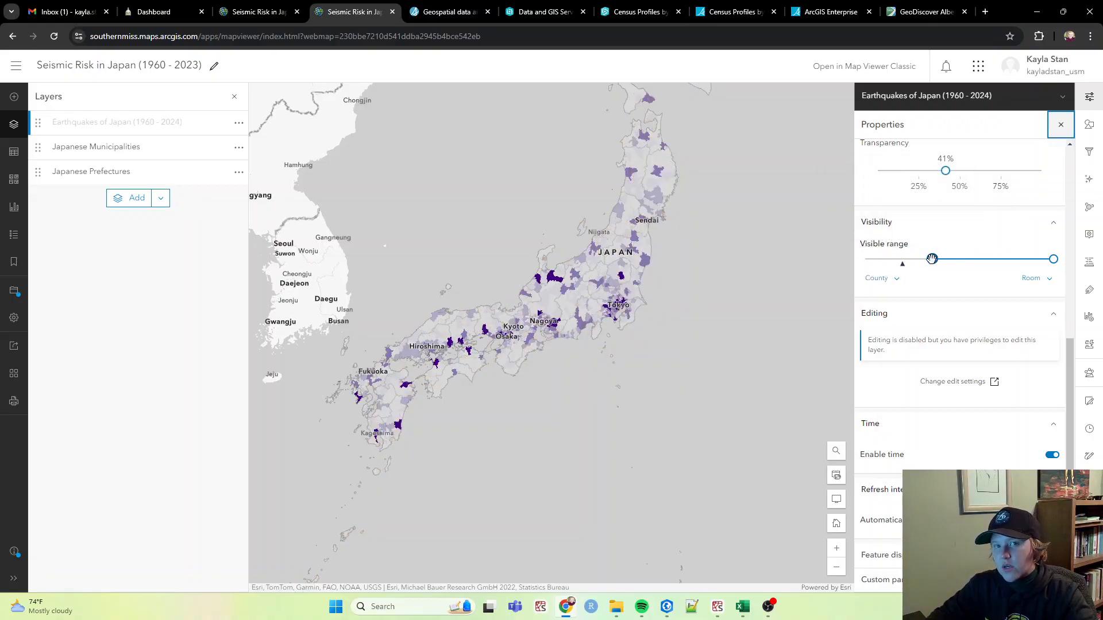
scroll(577, 270, up, 5)
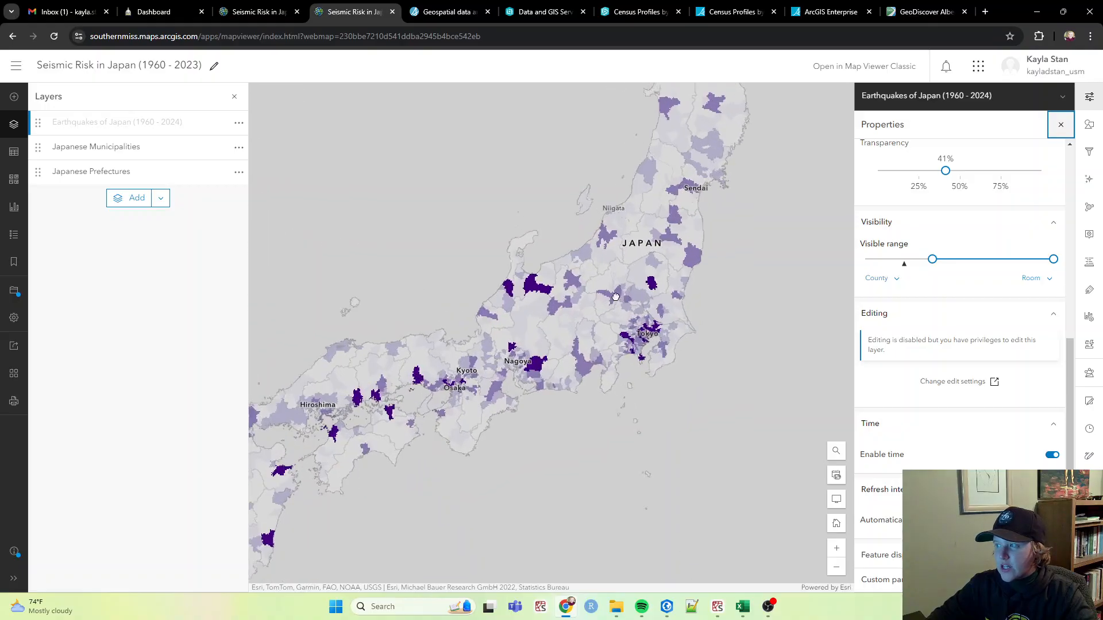
scroll(616, 297, up, 3)
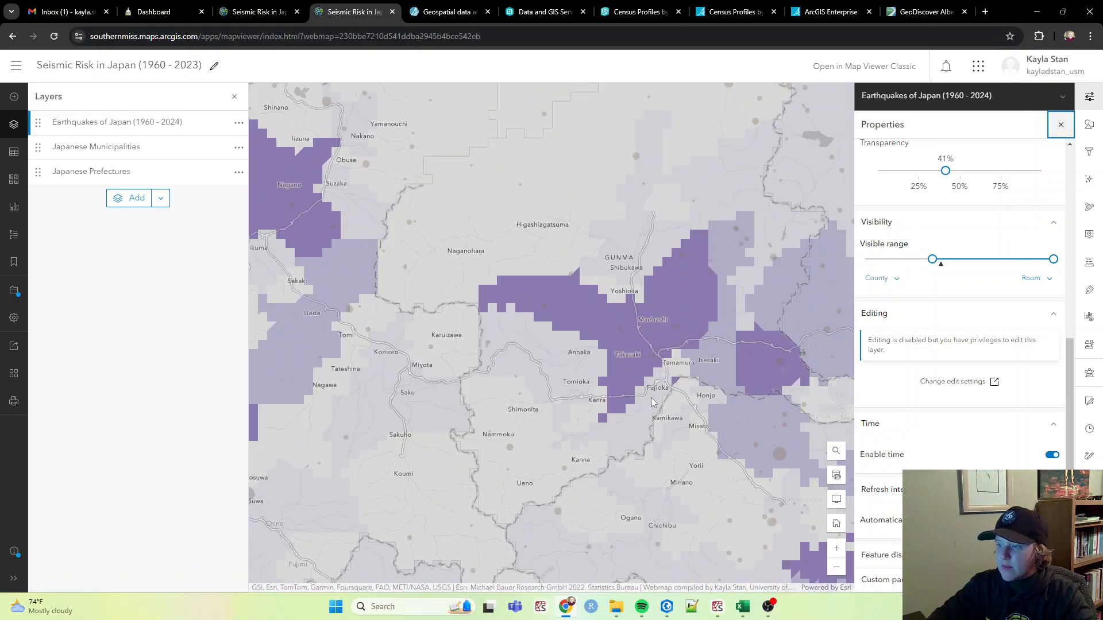
- Reset the start of the earthquake layer's visible range to World and check it with all of Japan in view
mouse_move(932, 259)
drag(932, 259, 865, 259)
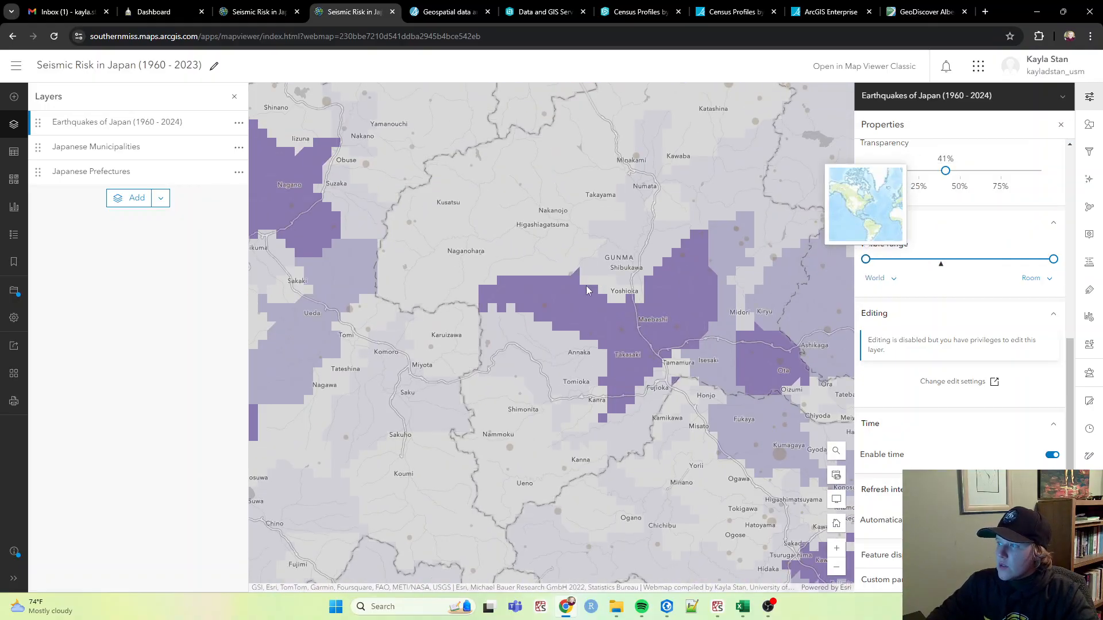
scroll(510, 291, down, 3)
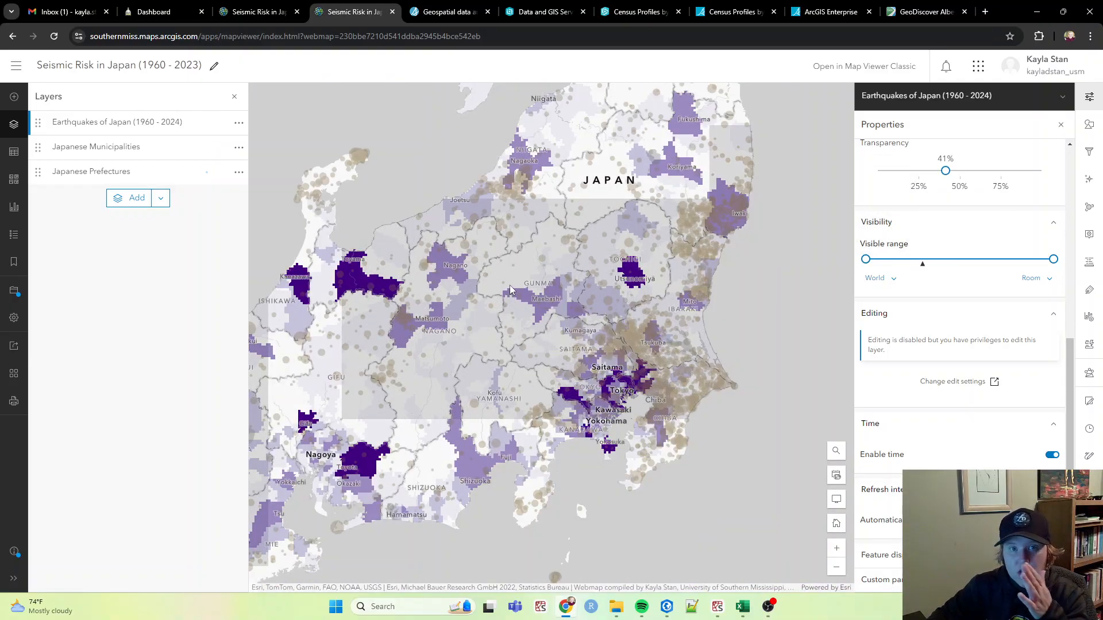
scroll(510, 292, down, 2)
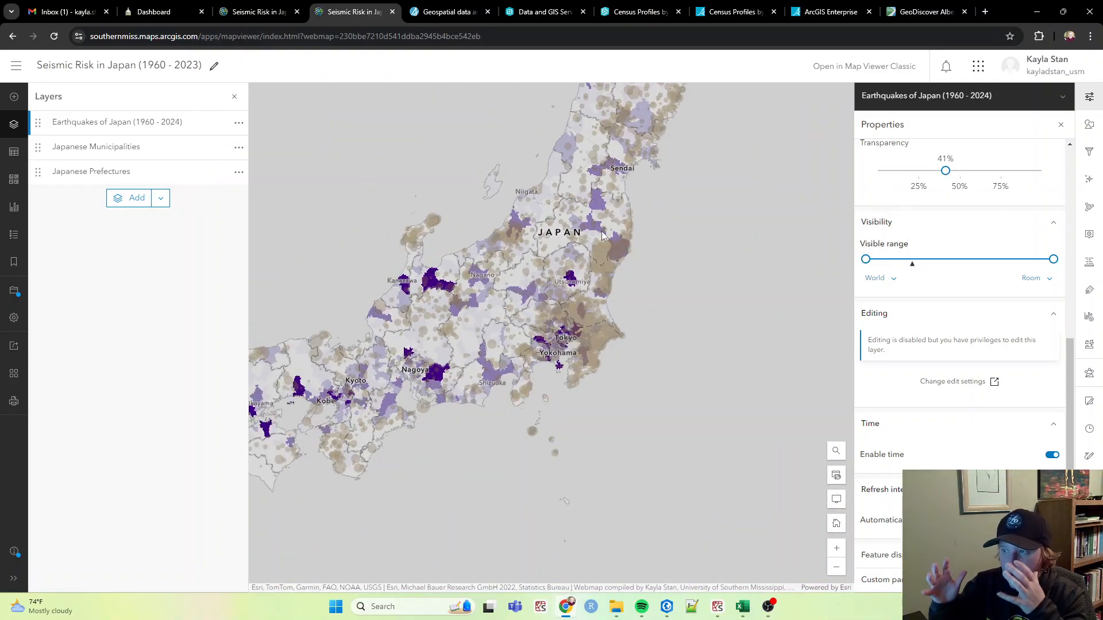
scroll(555, 225, down, 2)
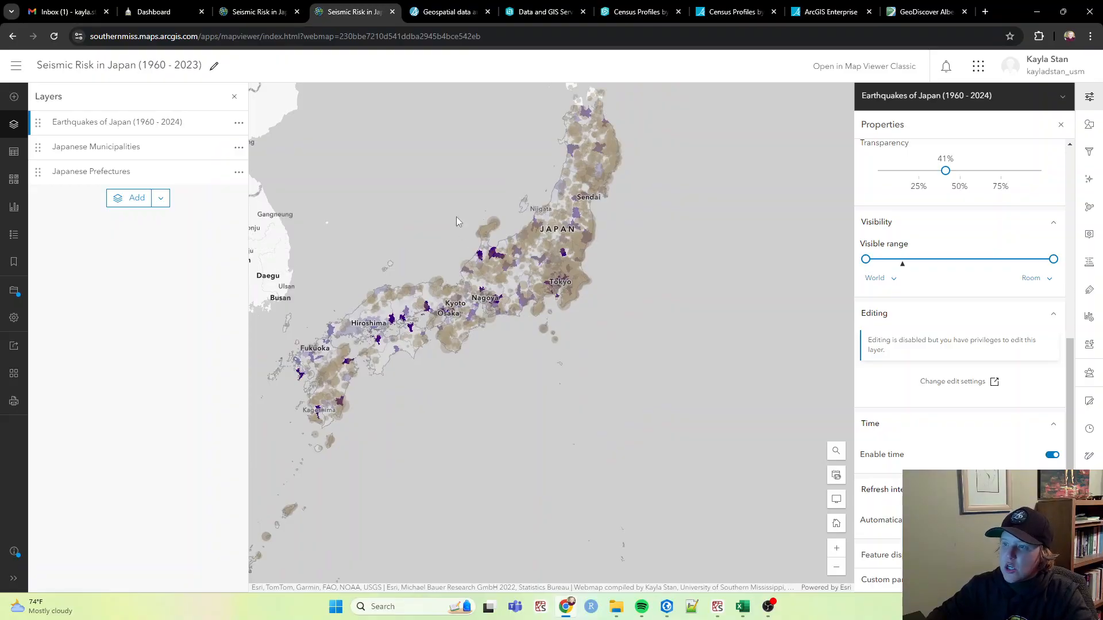
drag(456, 212, 513, 370)
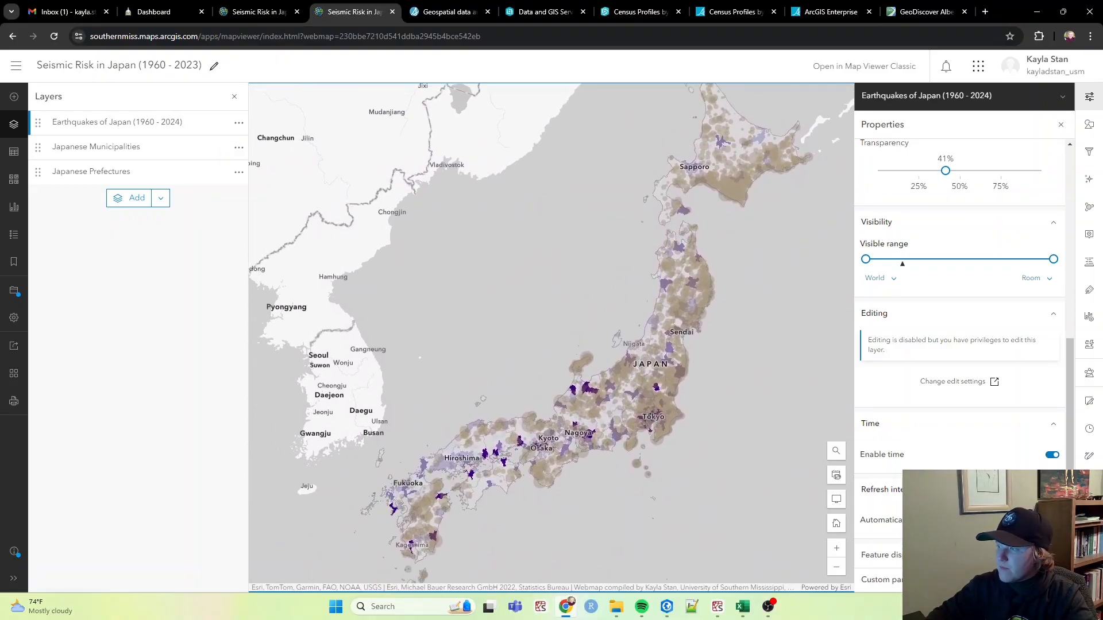
- Disable time for the earthquake layer and enable it again
click(1051, 456)
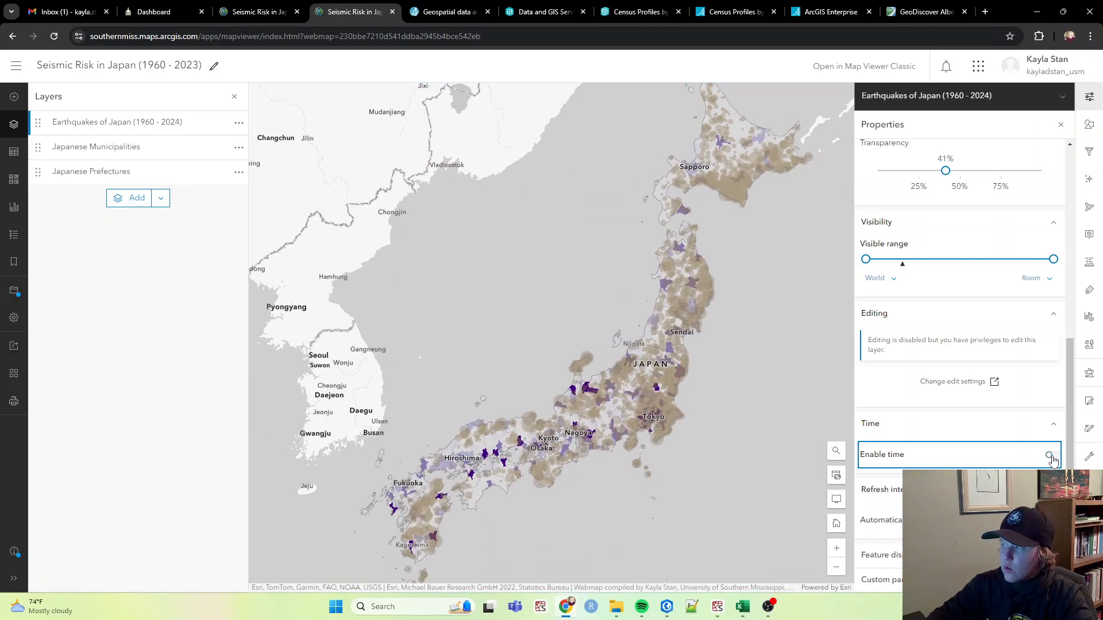
click(1052, 456)
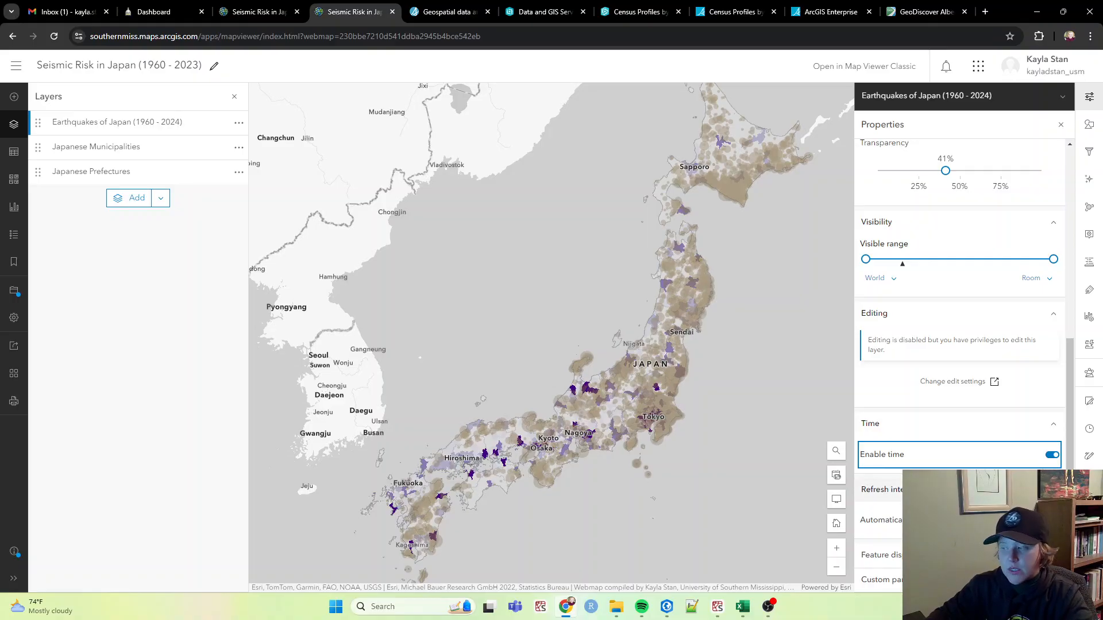
- Open the earthquake layer's style settings and review the styles offered for the Event Magnitude attribute
scroll(963, 456, up, 6)
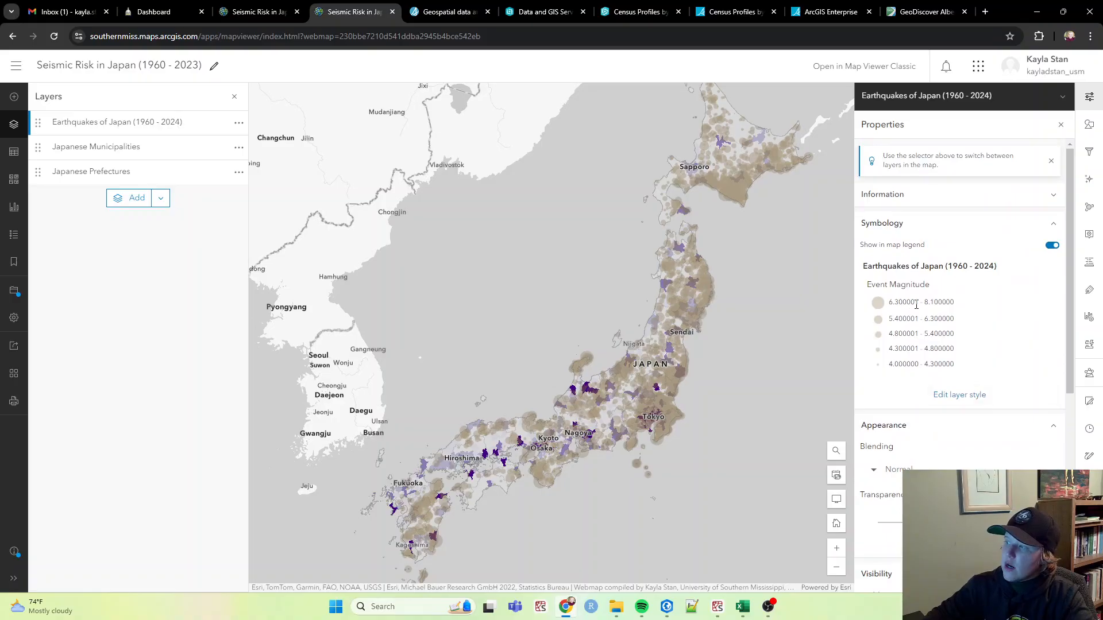
drag(864, 270, 1007, 396)
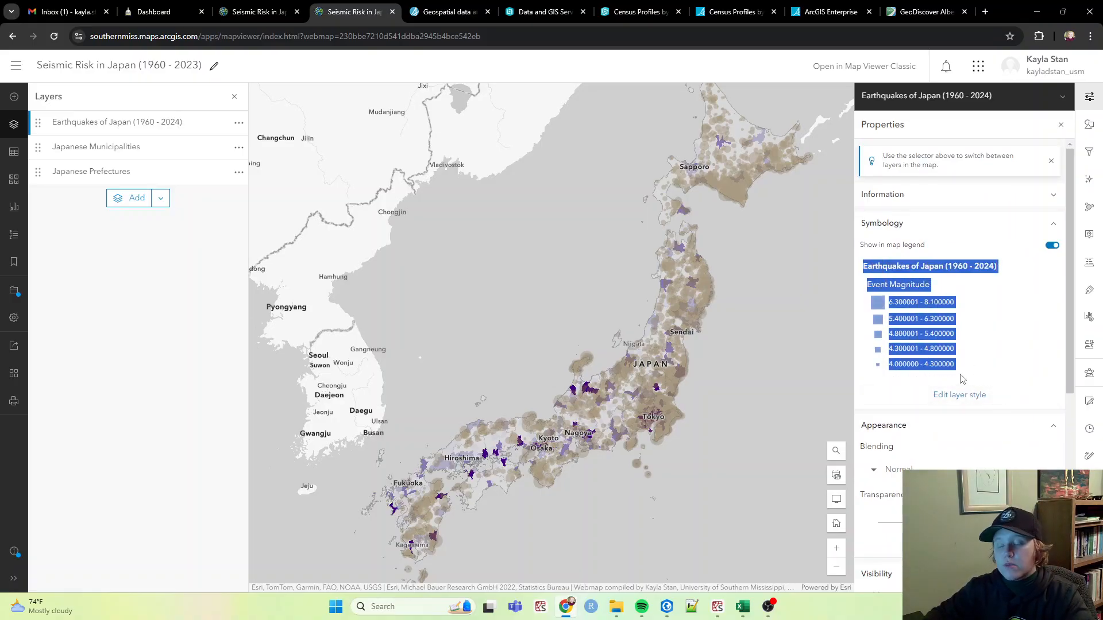
click(972, 395)
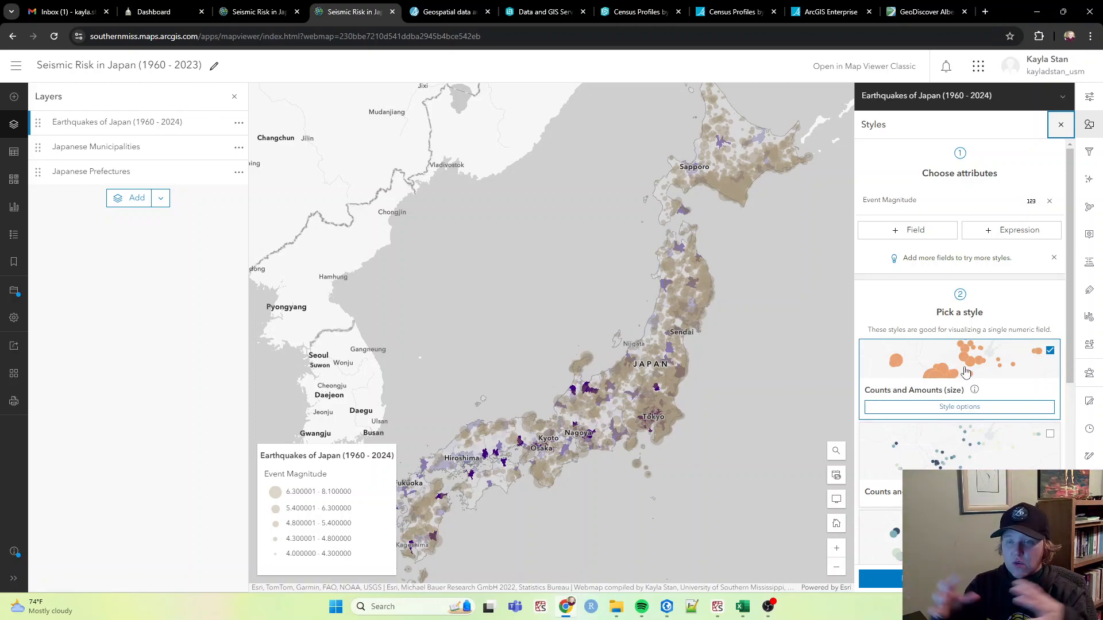
scroll(965, 373, down, 1)
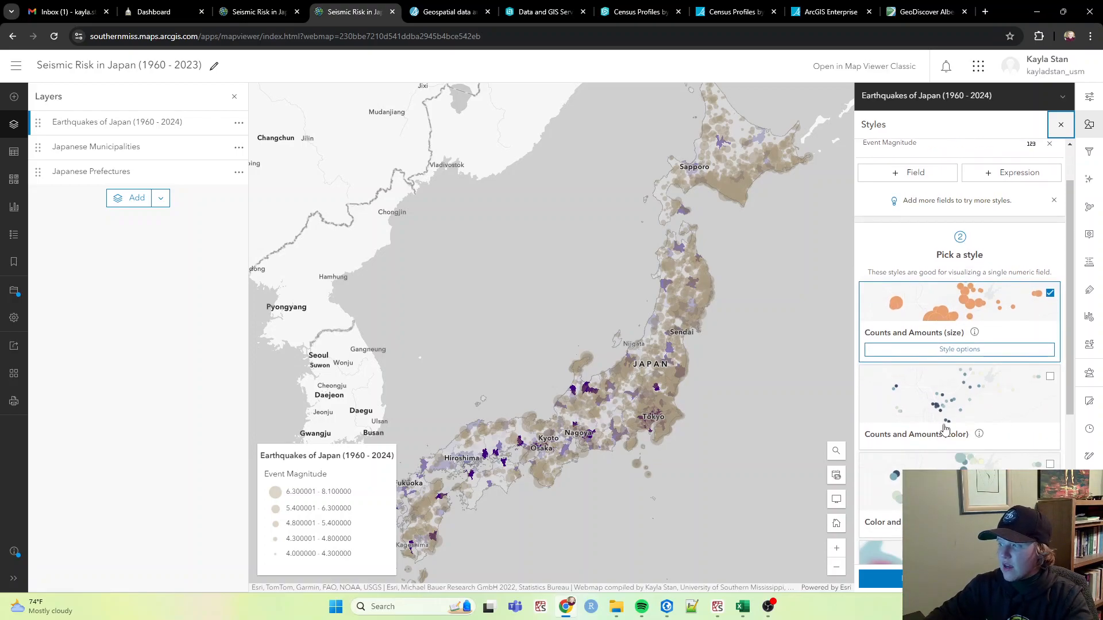
scroll(983, 435, down, 3)
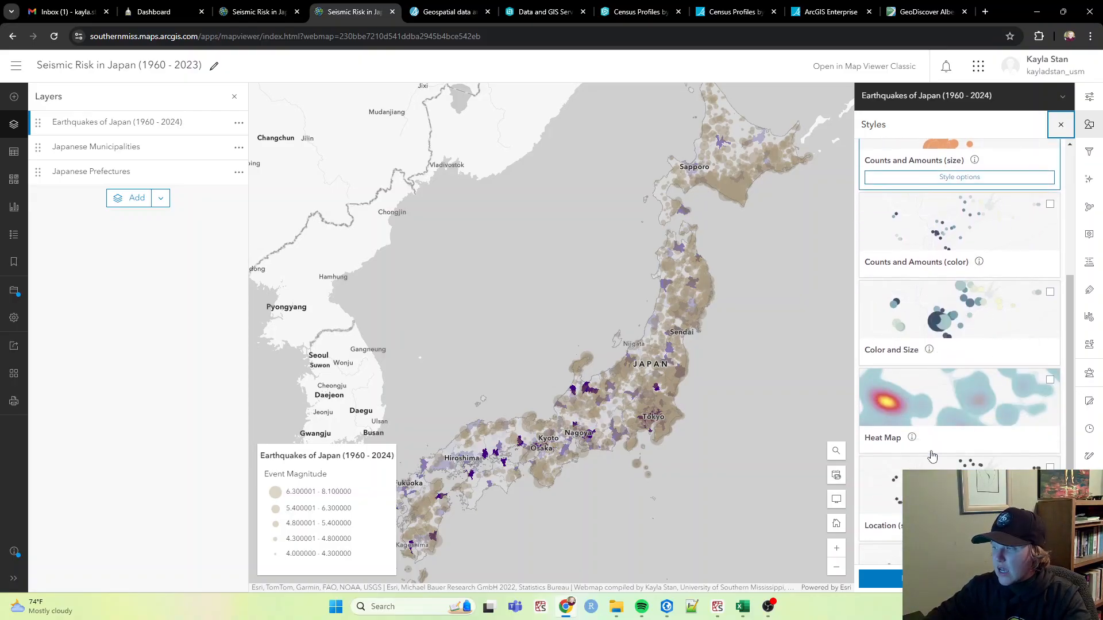
scroll(986, 395, down, 1)
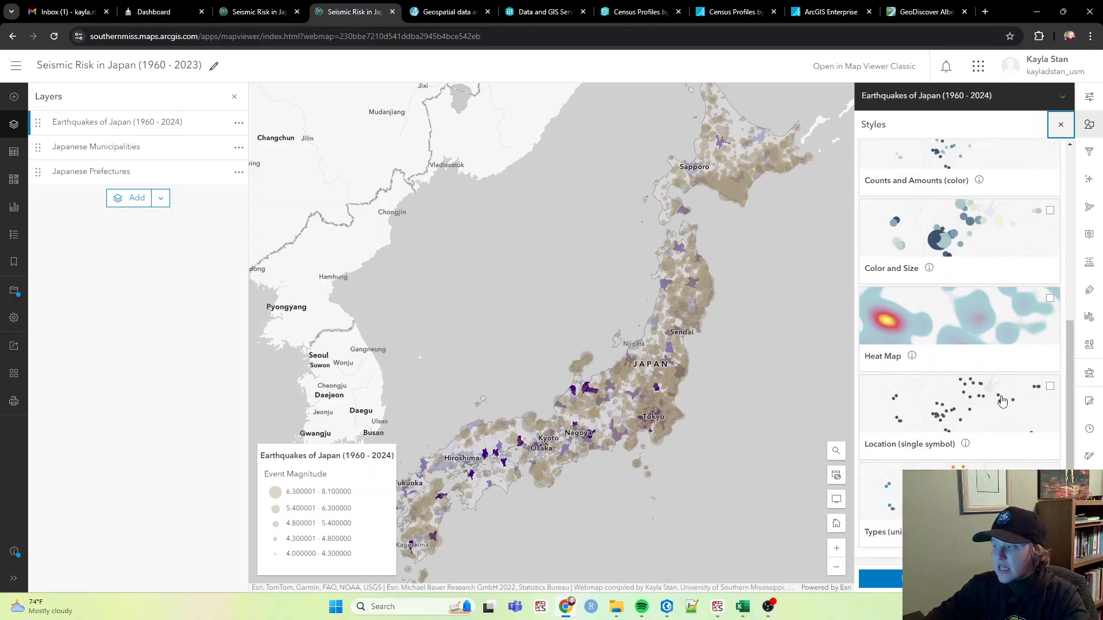
scroll(959, 373, up, 5)
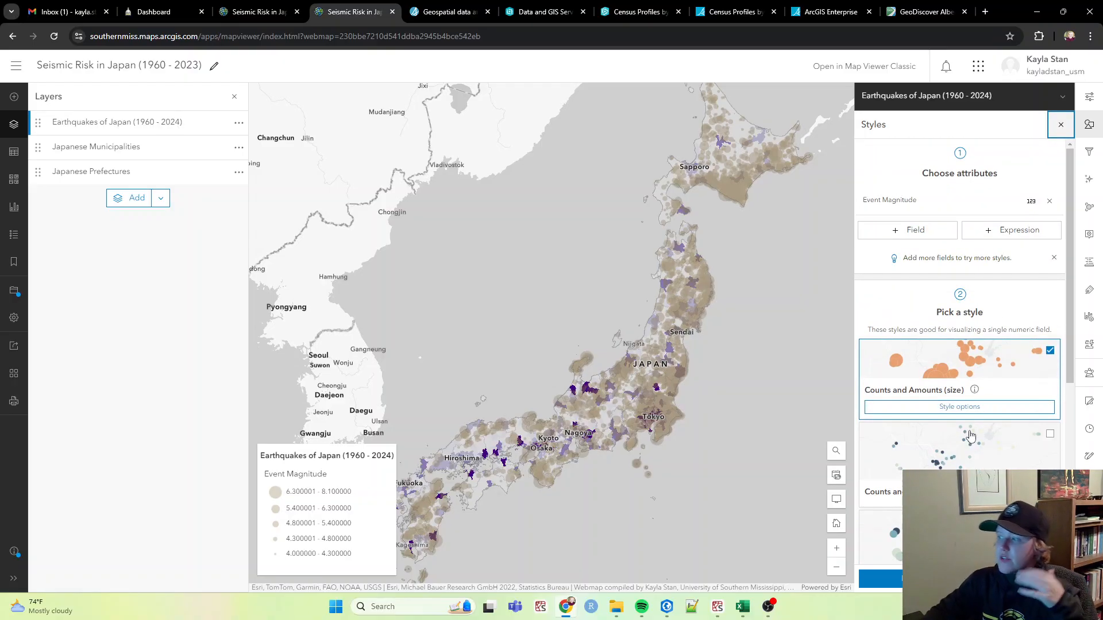
scroll(927, 347, down, 4)
scroll(926, 347, up, 4)
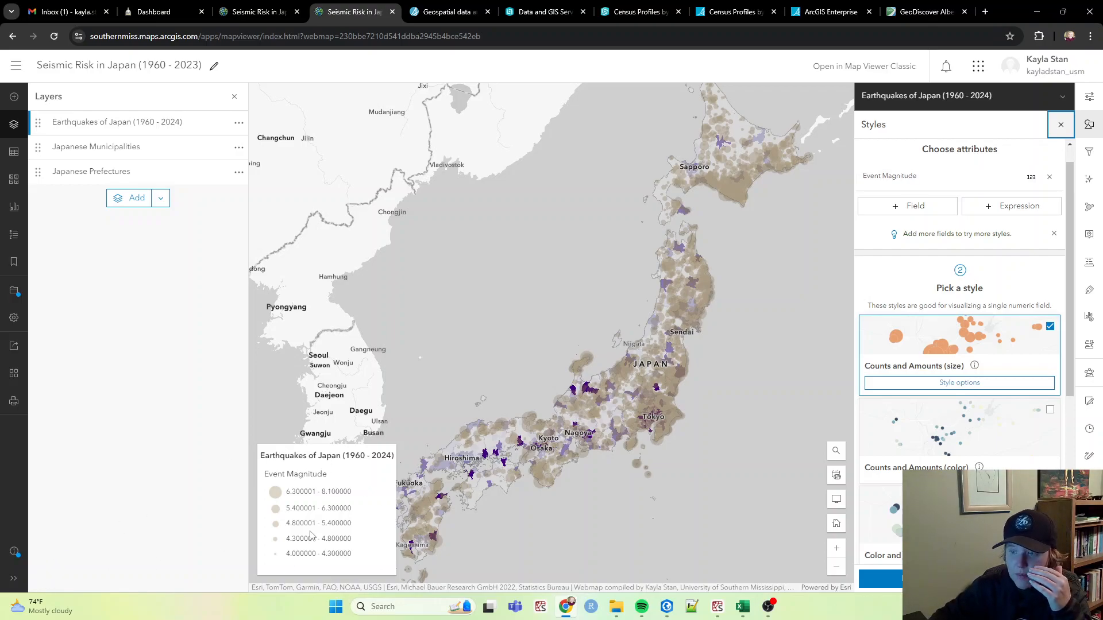
- Open the Counts and Amounts (size) style options and bring up the fill color picker for the vector marker
click(940, 384)
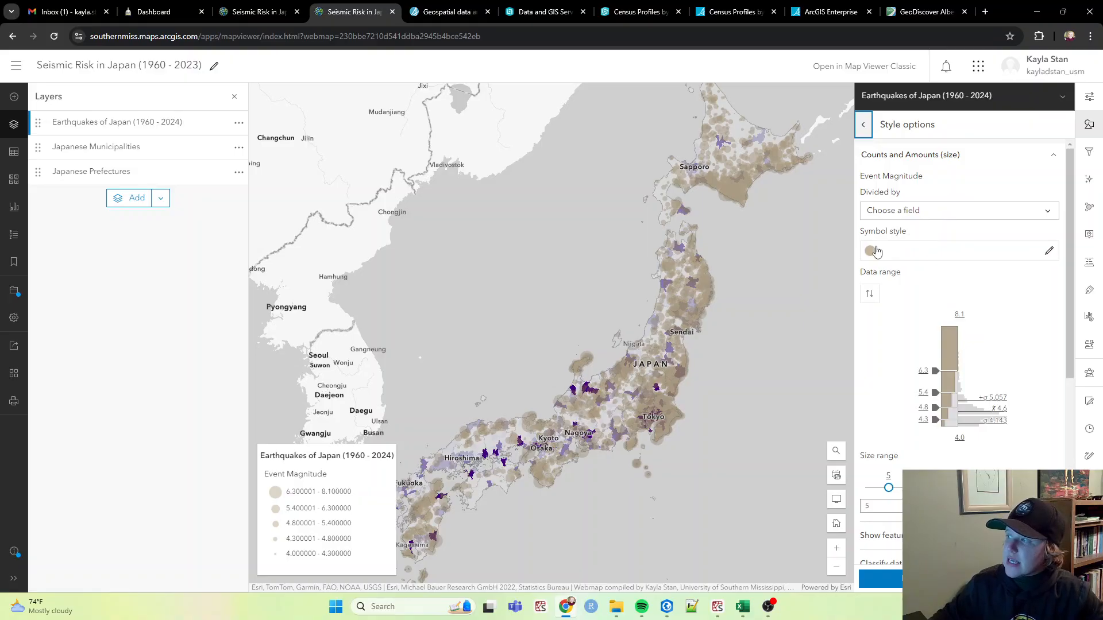
click(871, 254)
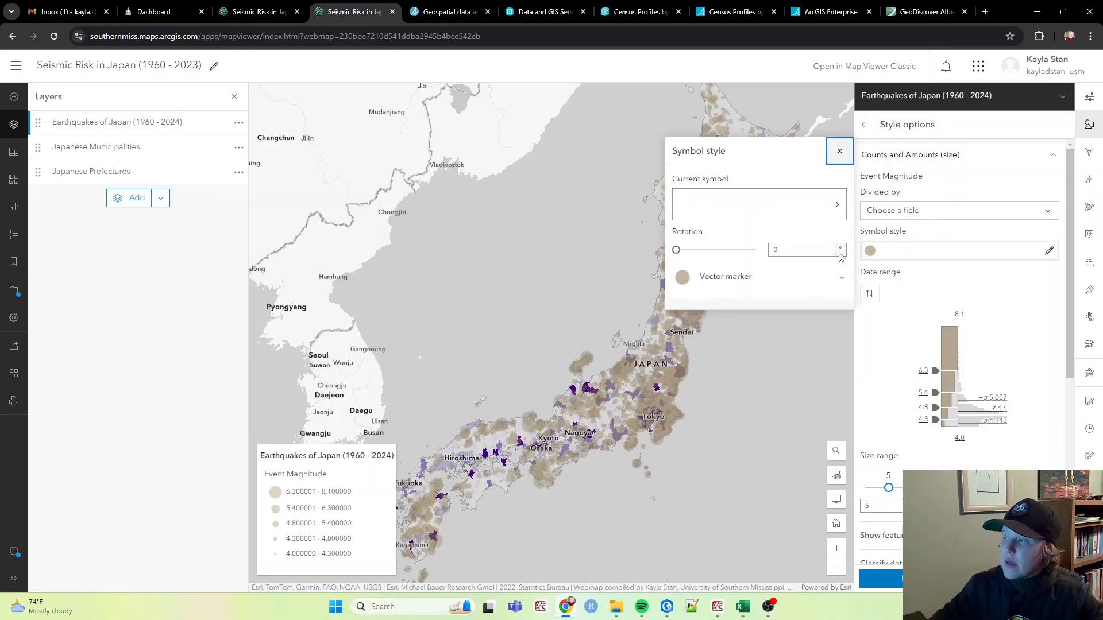
click(750, 285)
click(724, 329)
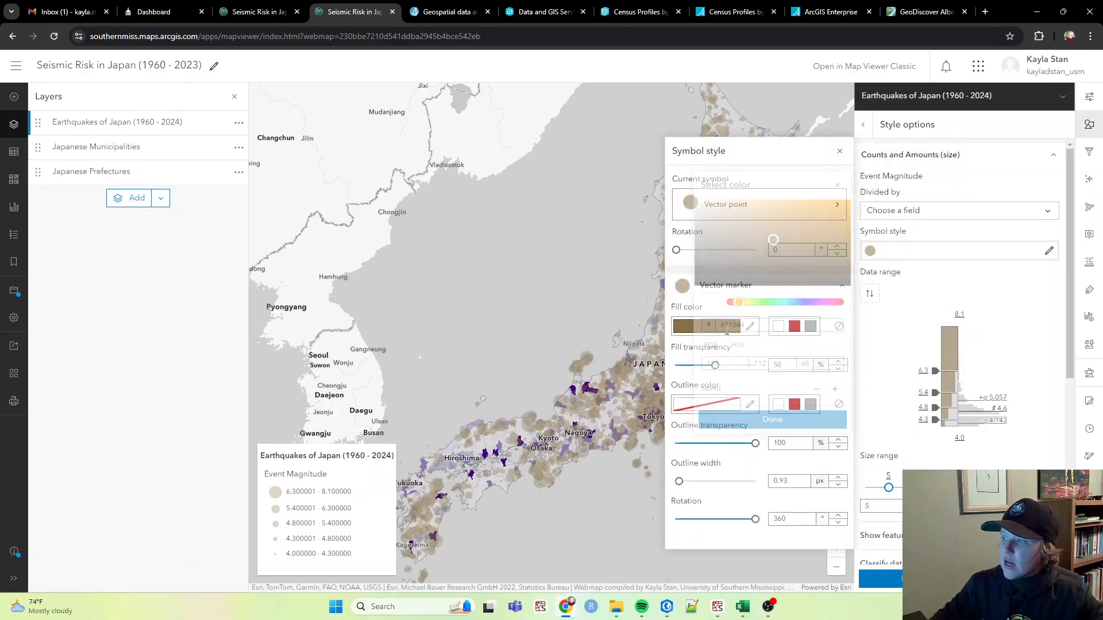
- Try orange, magenta and green as fill colors for the earthquake symbols
click(844, 211)
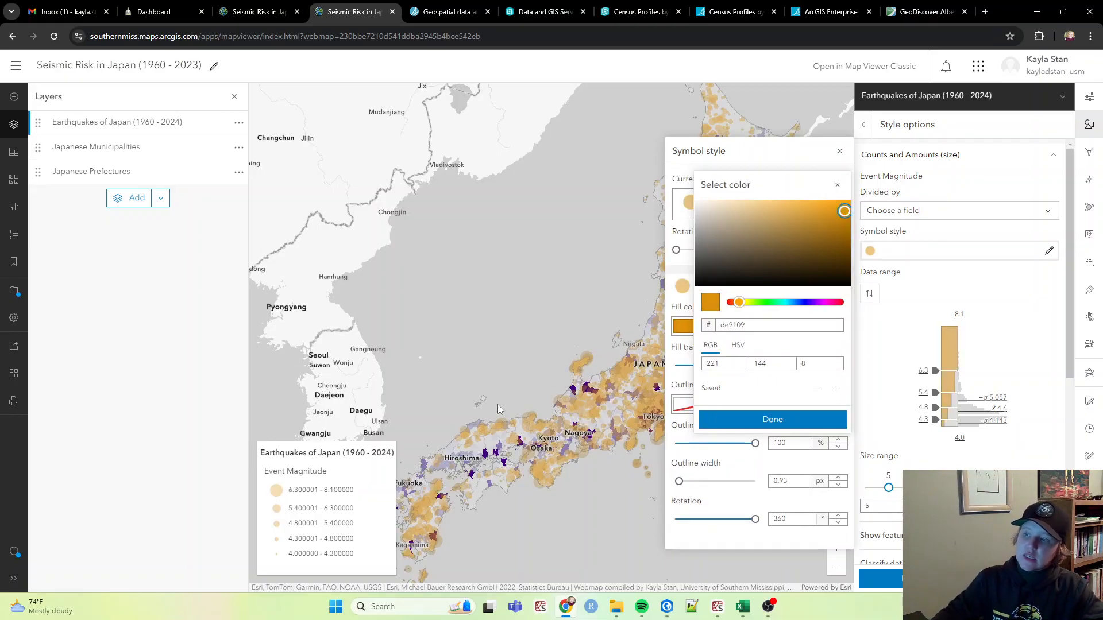
click(823, 304)
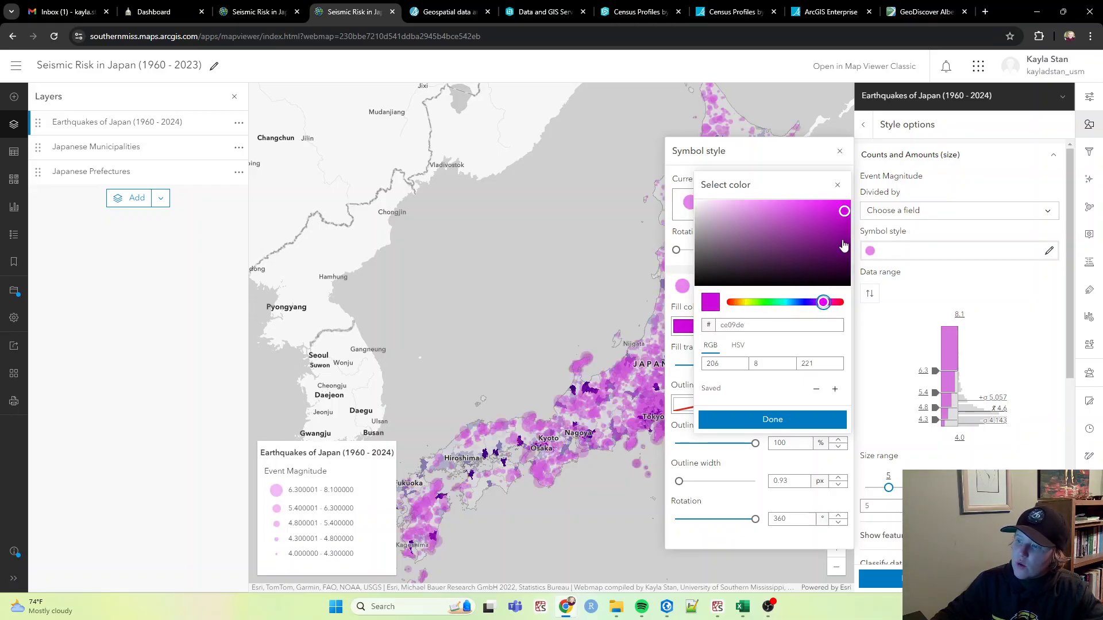
drag(811, 304, 770, 303)
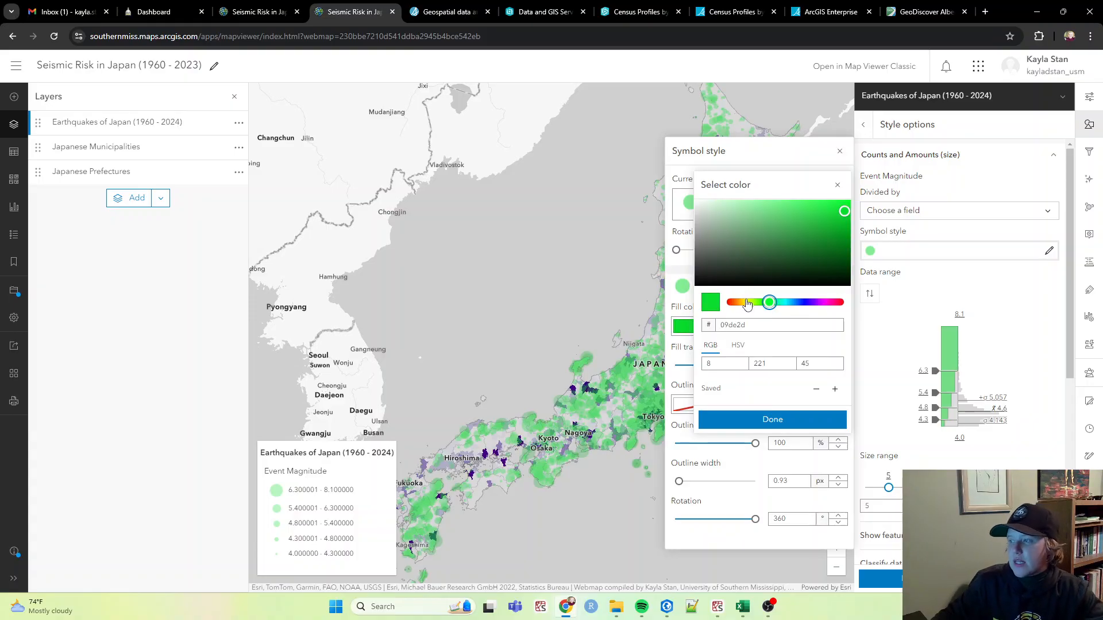
- Set the earthquake symbols' fill to the olive-yellow color #a19a3a and close the symbol style settings
click(745, 303)
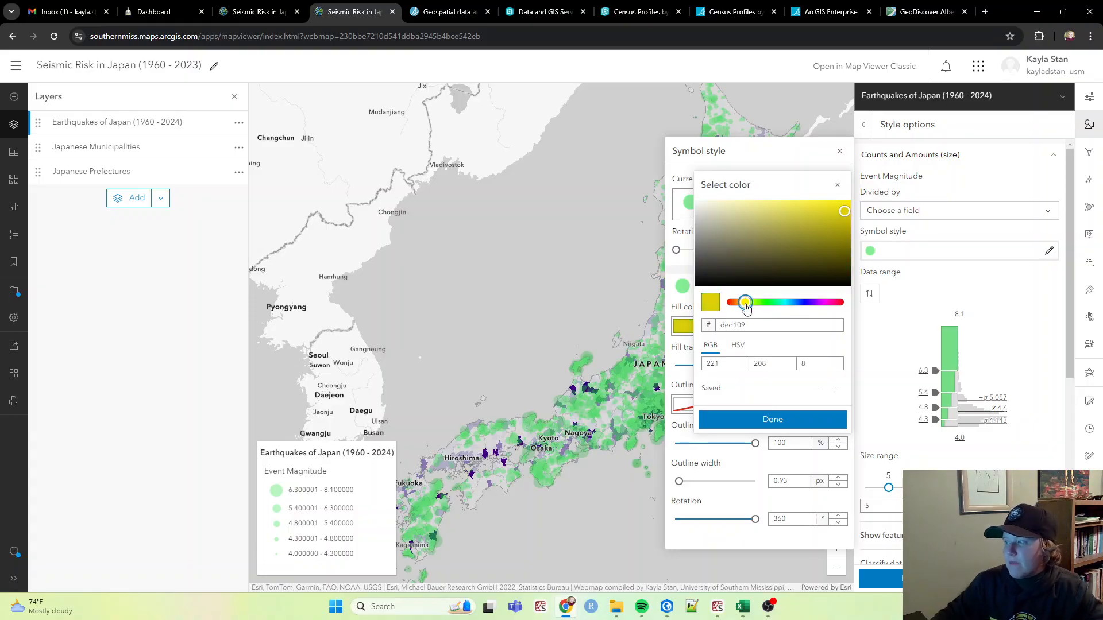
click(760, 240)
drag(762, 241, 777, 238)
click(794, 233)
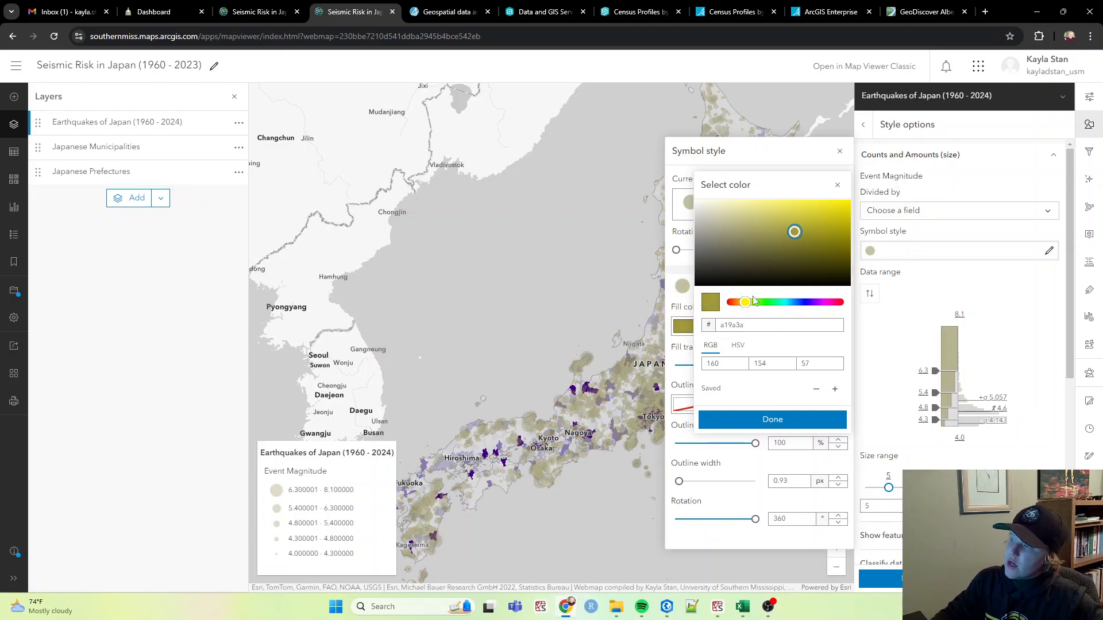
click(746, 424)
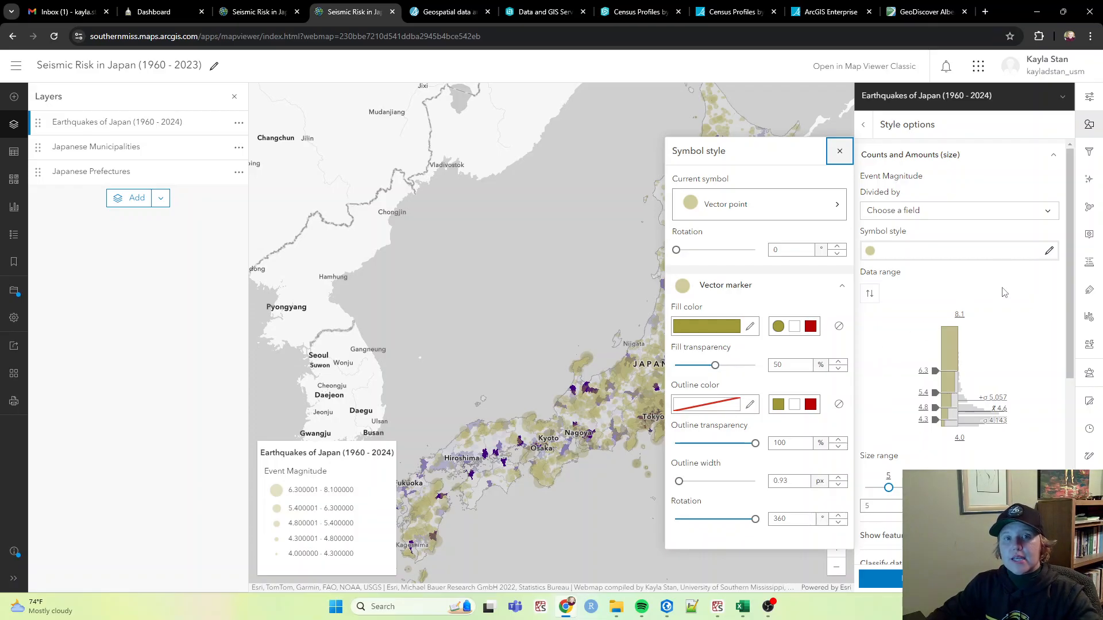
click(839, 152)
- Set the earthquake symbols' size range to 1 px minimum and 17 px maximum
scroll(981, 448, down, 3)
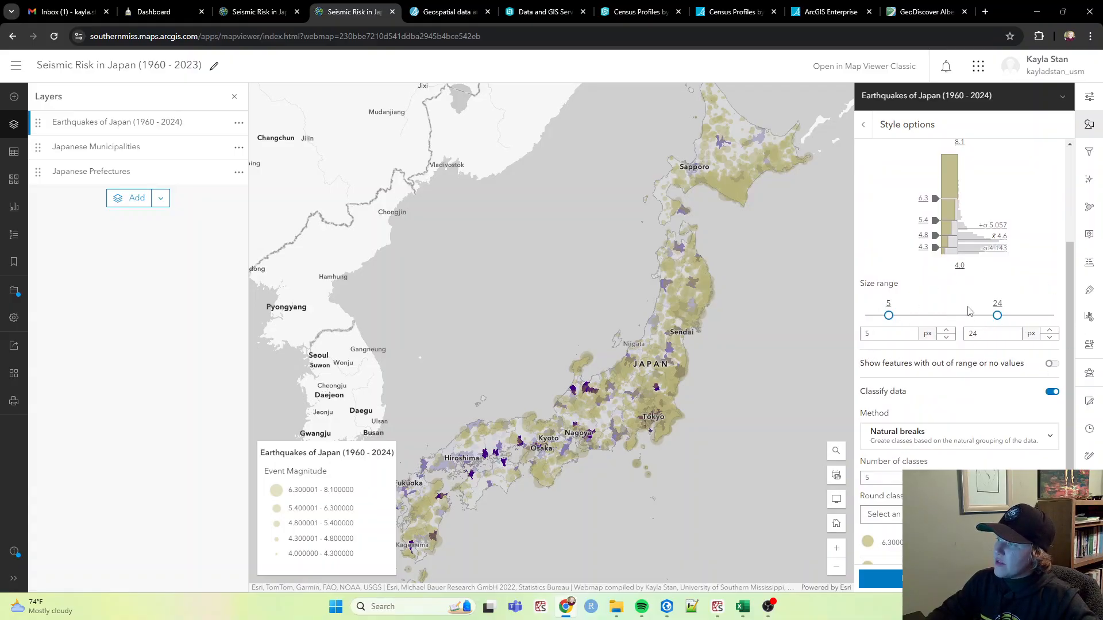
drag(888, 315, 865, 315)
drag(995, 315, 956, 316)
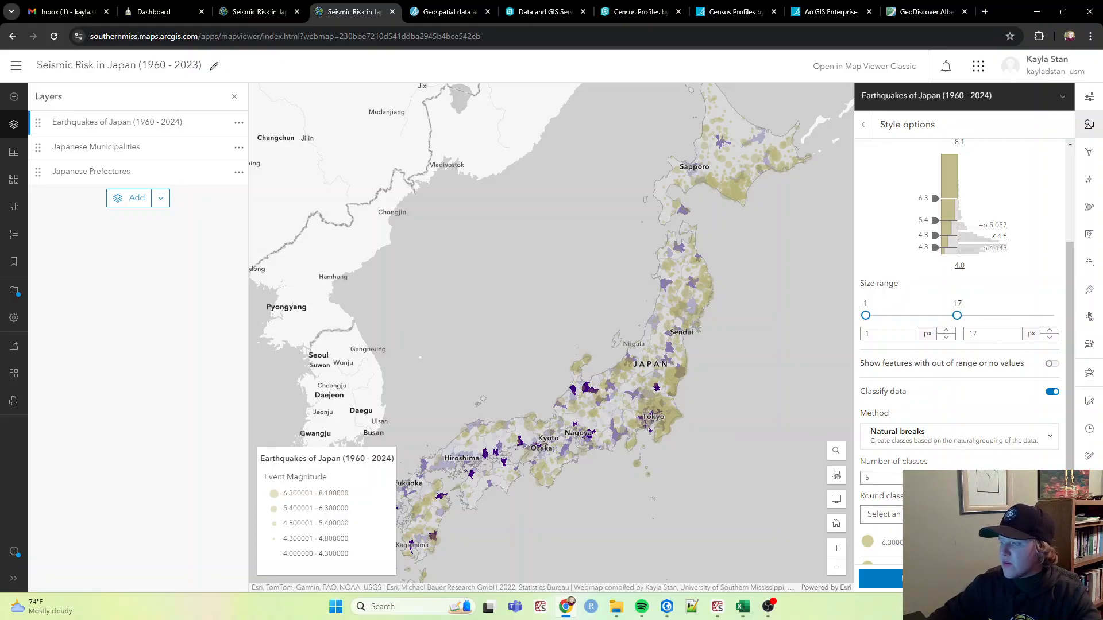
- Review the size style's classification settings and apply the magnitude-based style to the earthquake layer
scroll(903, 442, down, 1)
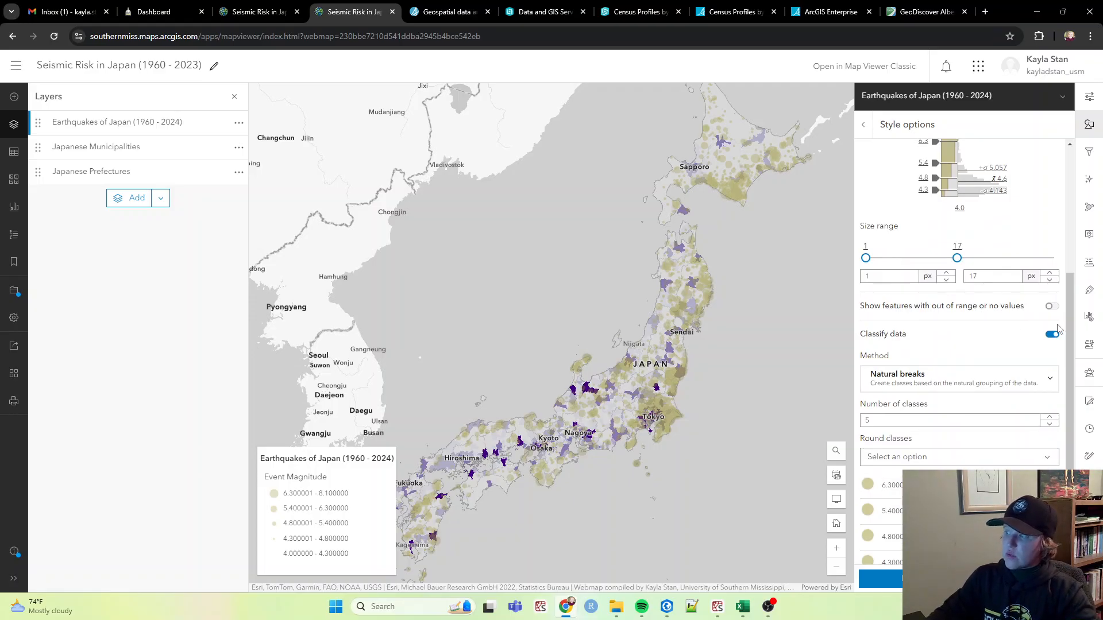
scroll(949, 365, down, 1)
scroll(950, 364, down, 3)
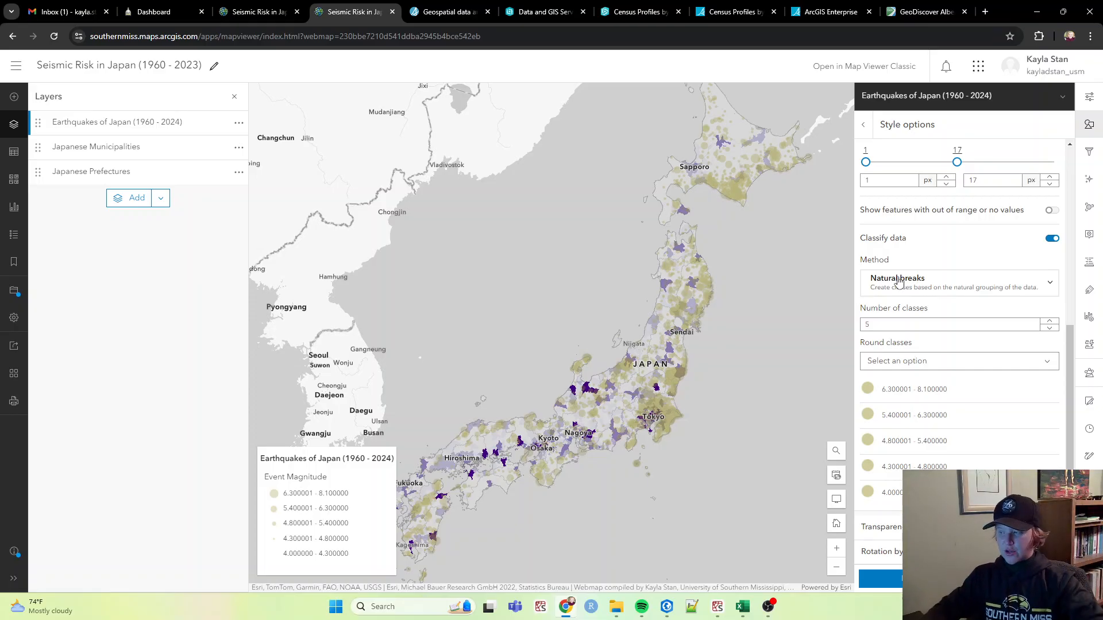
scroll(959, 409, up, 5)
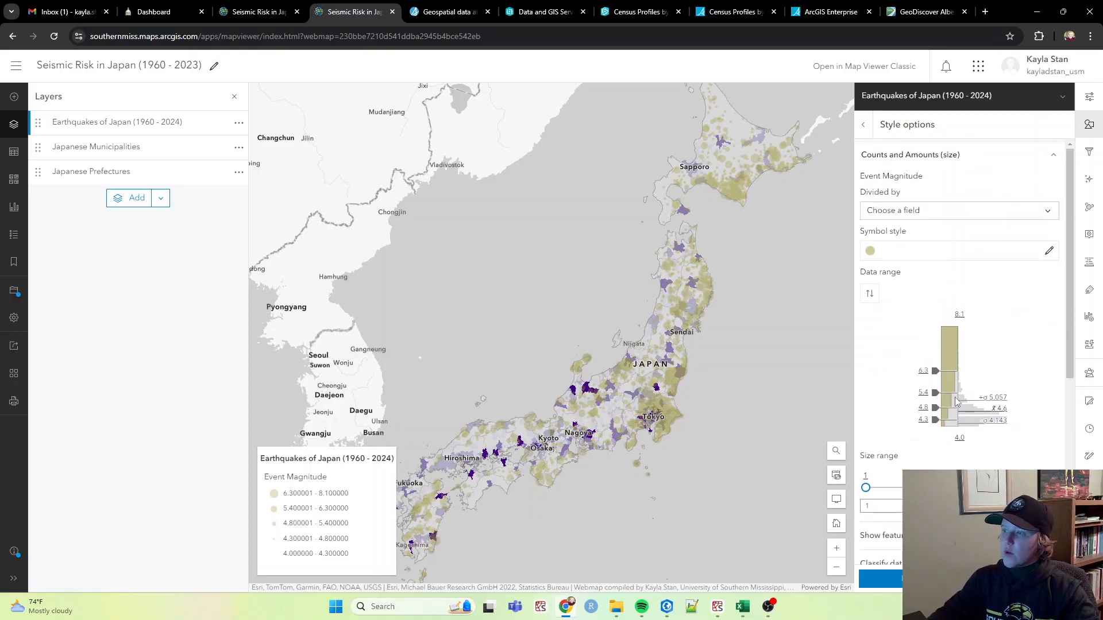
click(874, 579)
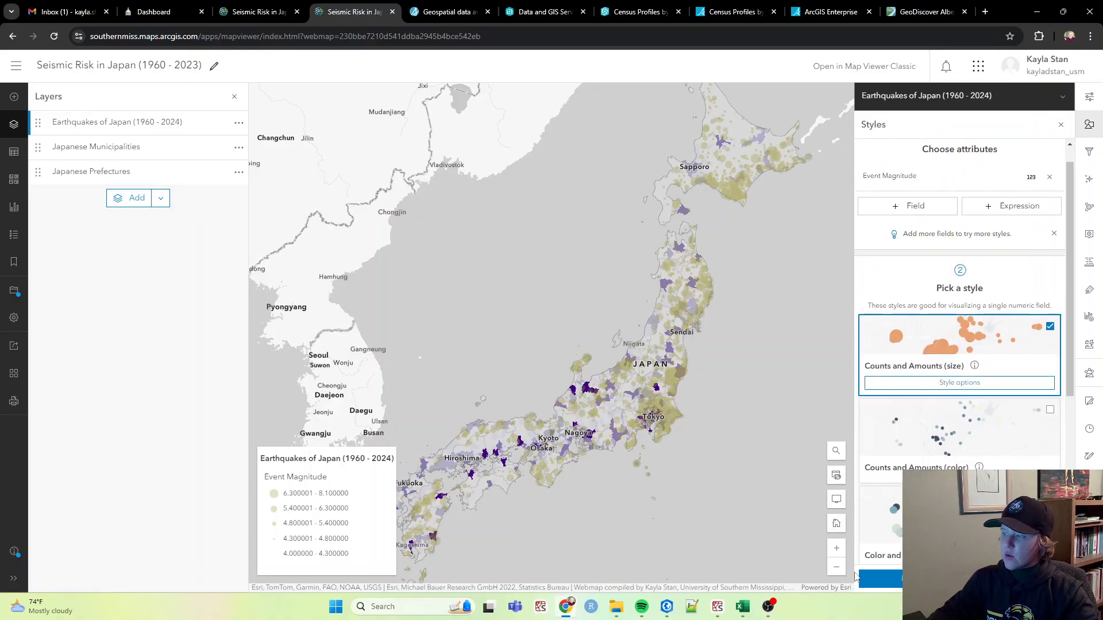
click(878, 579)
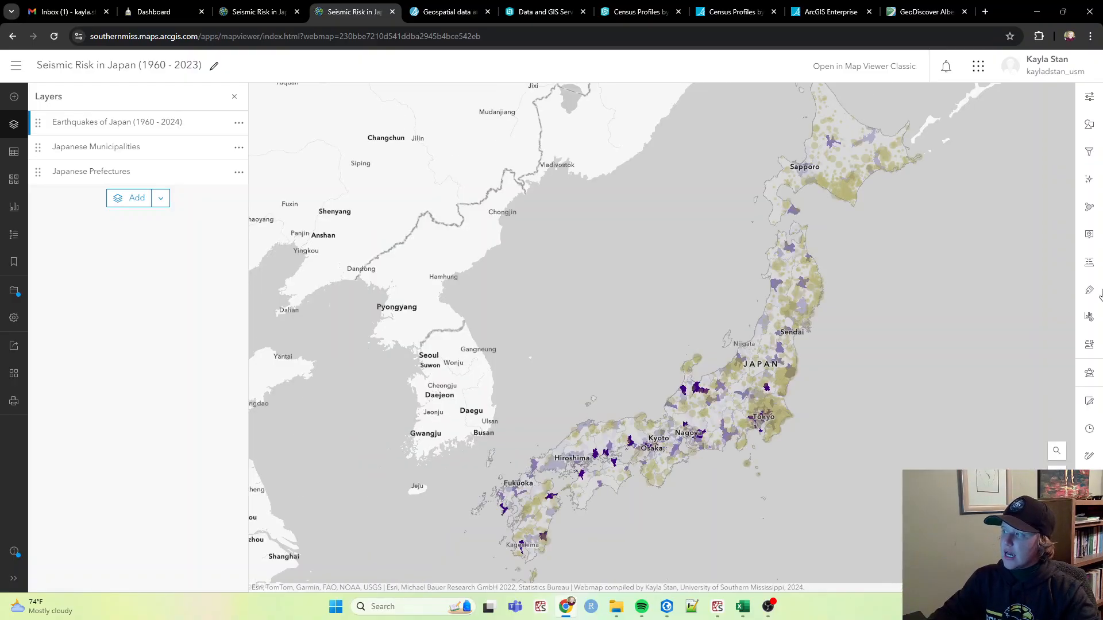
- Filter the earthquake layer to features whose Event Magnitude is greater than 5.0146 and save the filter
click(1091, 153)
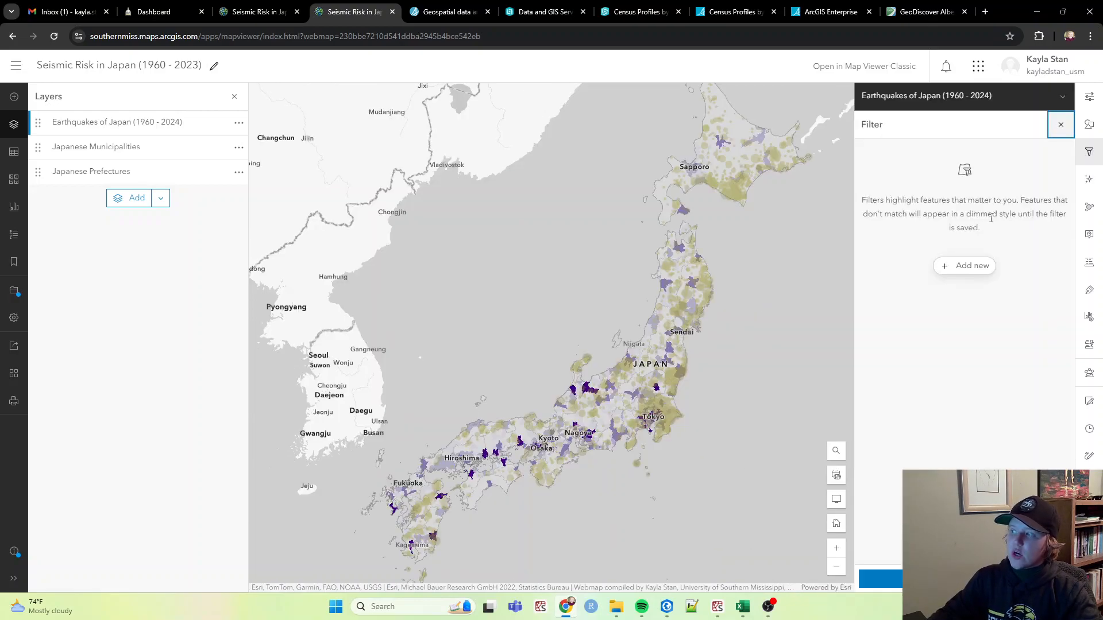
click(965, 269)
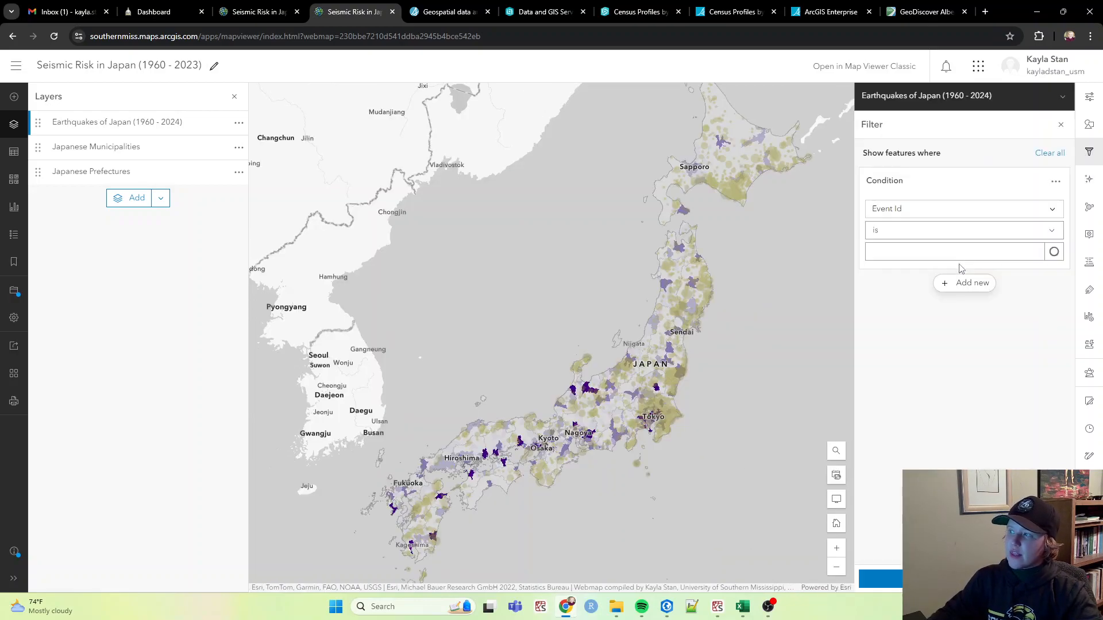
click(1053, 211)
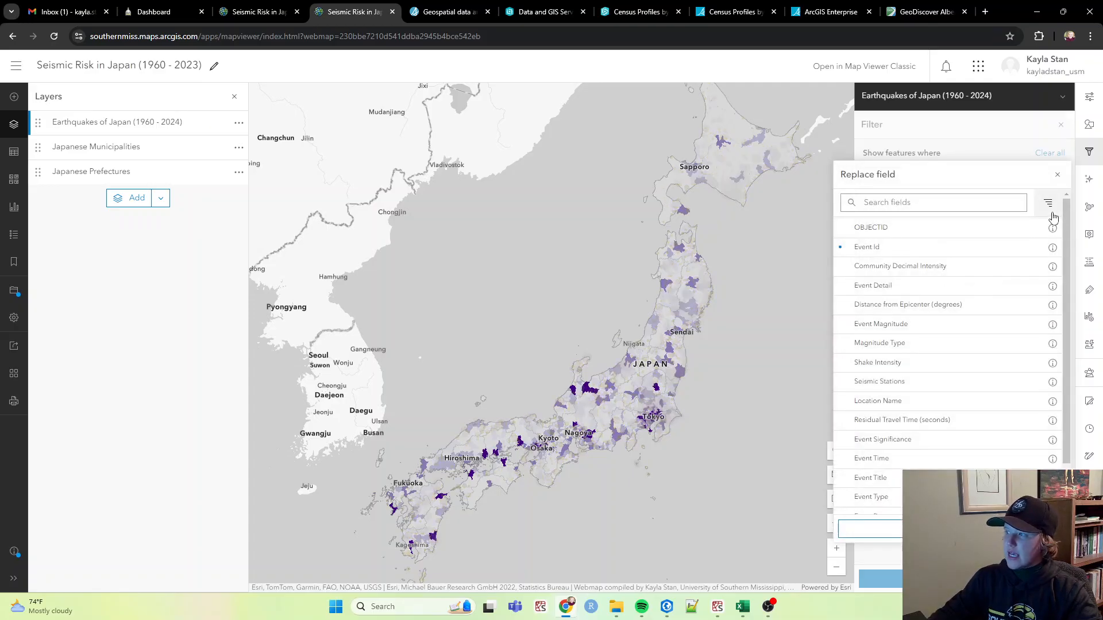
scroll(942, 312, down, 2)
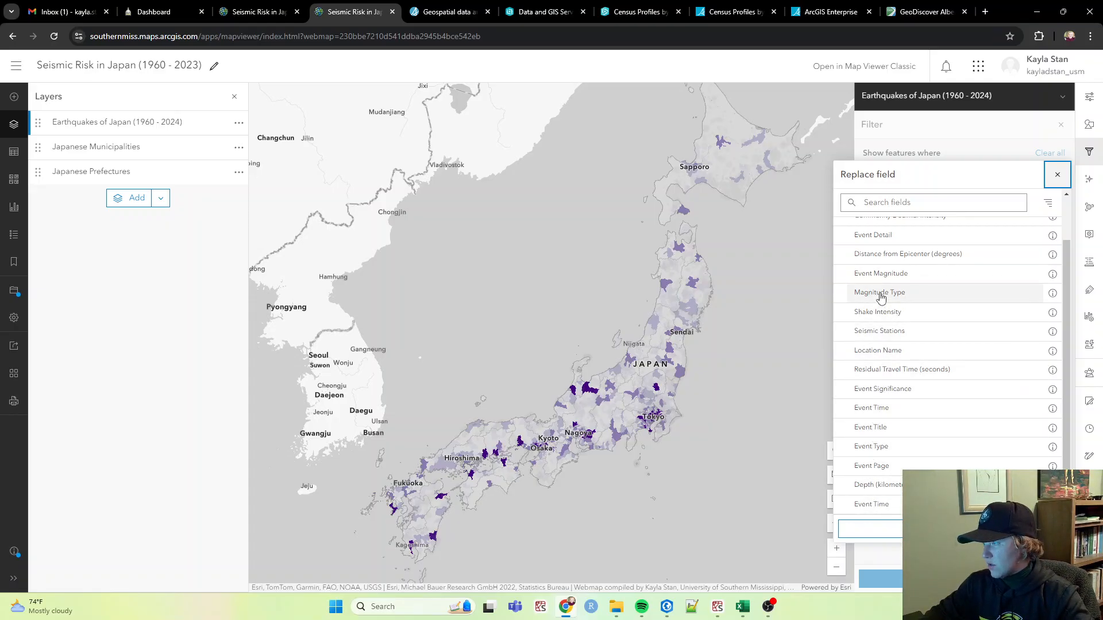
click(879, 274)
click(1051, 231)
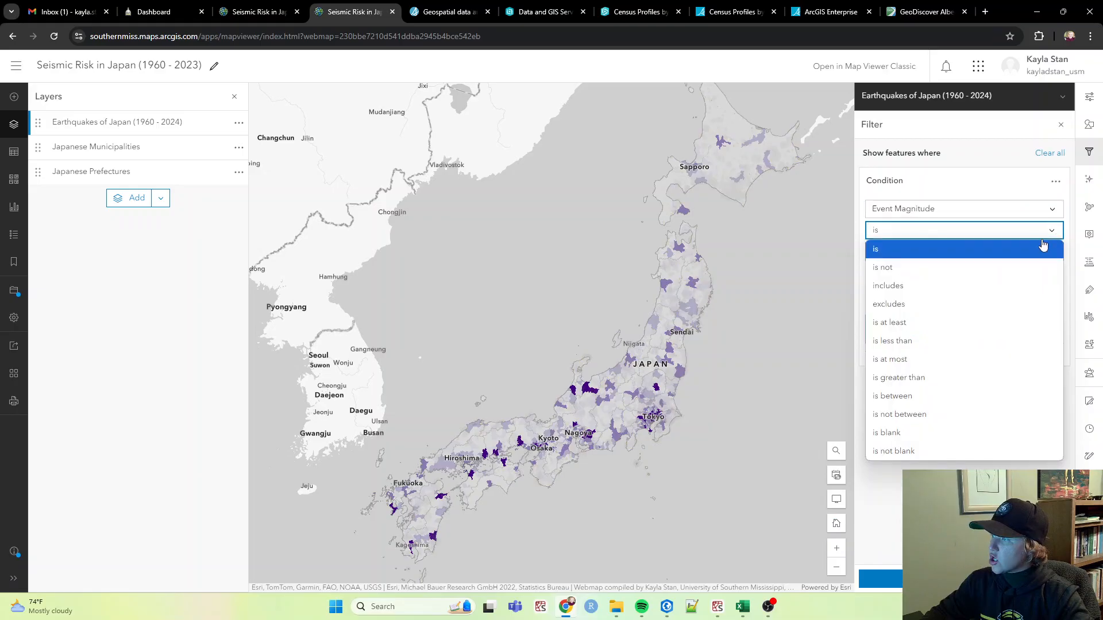
click(917, 377)
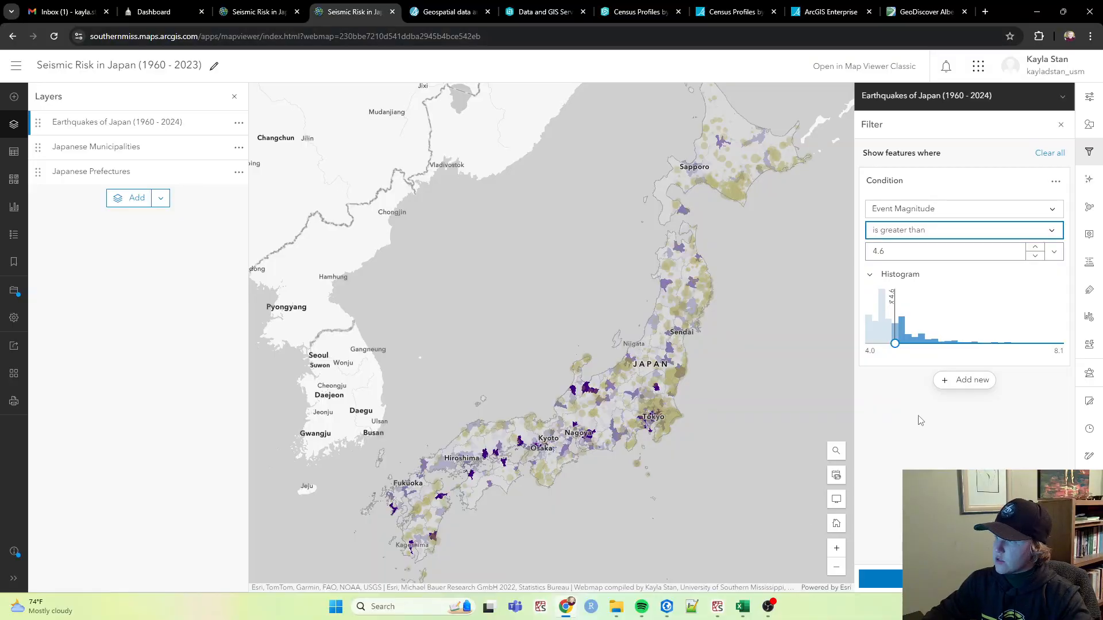
mouse_move(894, 343)
mouse_down()
mouse_move(943, 344)
mouse_move(898, 345)
mouse_move(945, 356)
mouse_move(860, 352)
mouse_move(917, 358)
mouse_up()
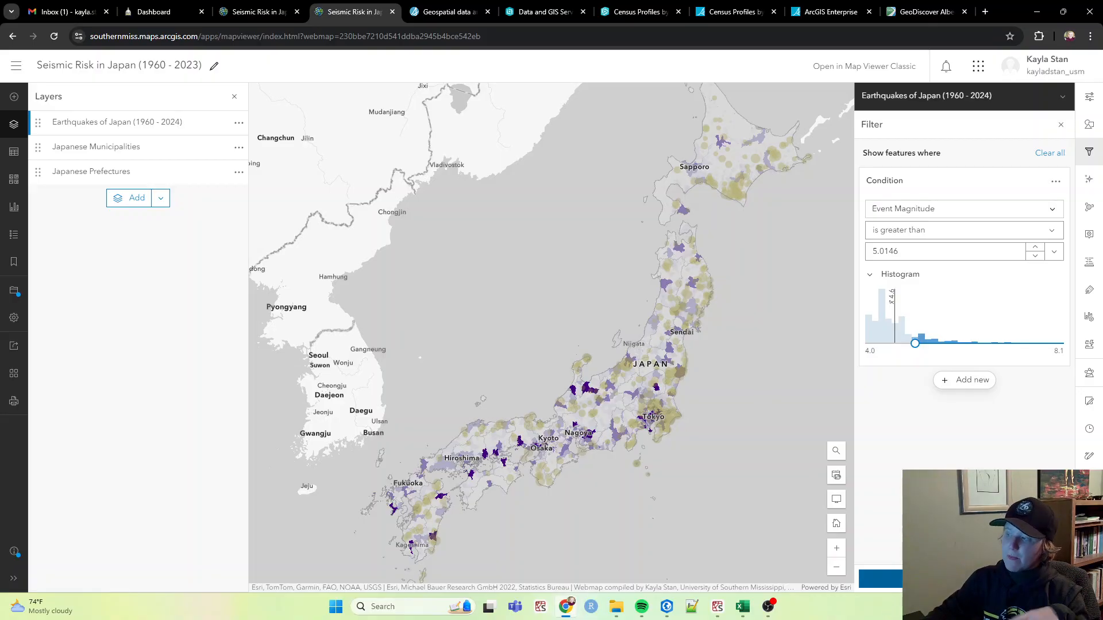
click(965, 579)
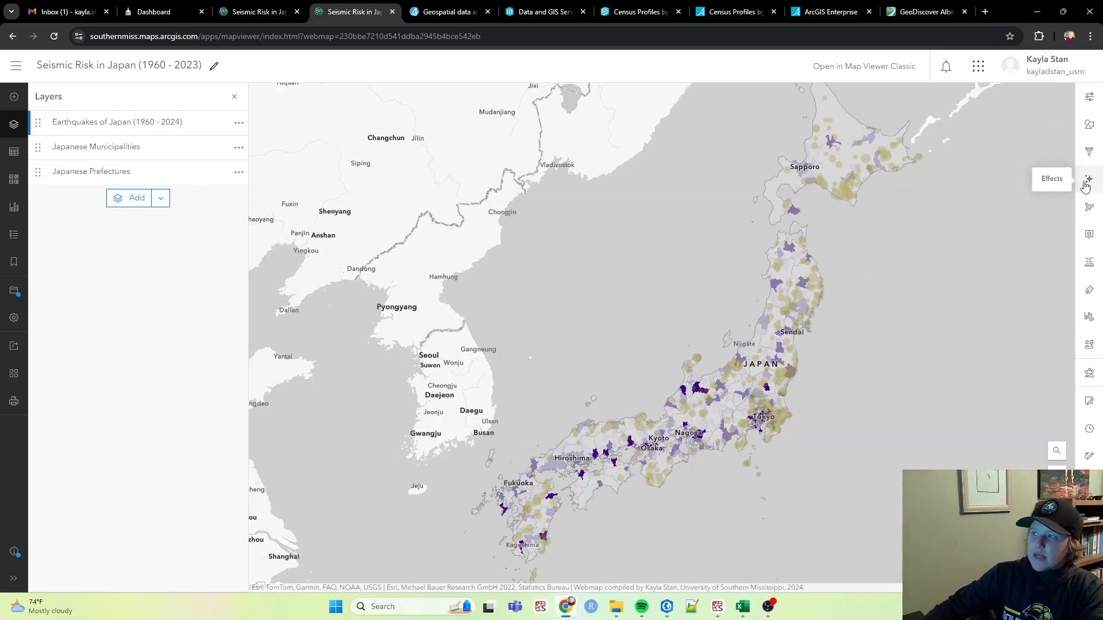
- Try the Bloom effect on the whole earthquake layer with a strength of 1.1
click(1085, 184)
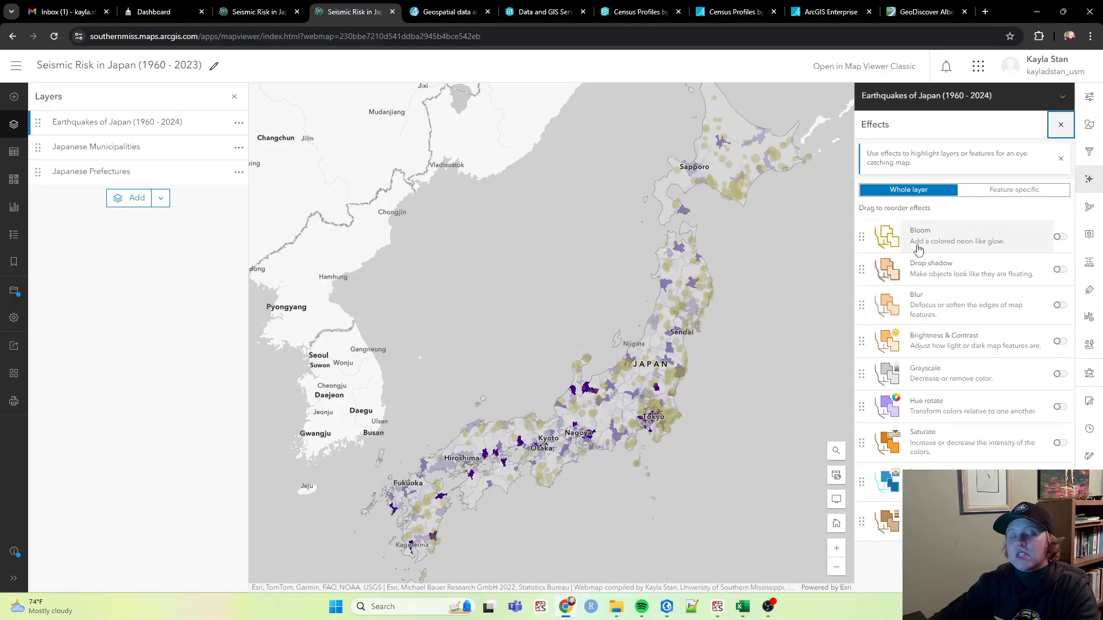
click(1059, 237)
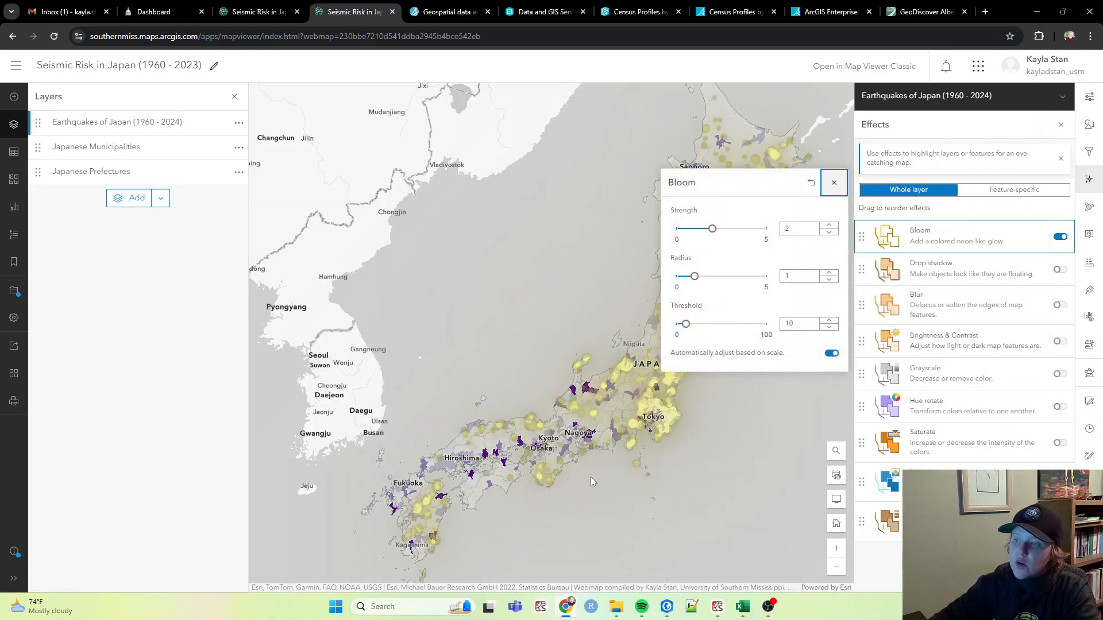
mouse_move(712, 228)
mouse_down()
mouse_move(688, 240)
mouse_move(820, 258)
mouse_move(738, 247)
mouse_move(676, 262)
mouse_move(697, 244)
mouse_move(691, 230)
mouse_move(697, 235)
mouse_up()
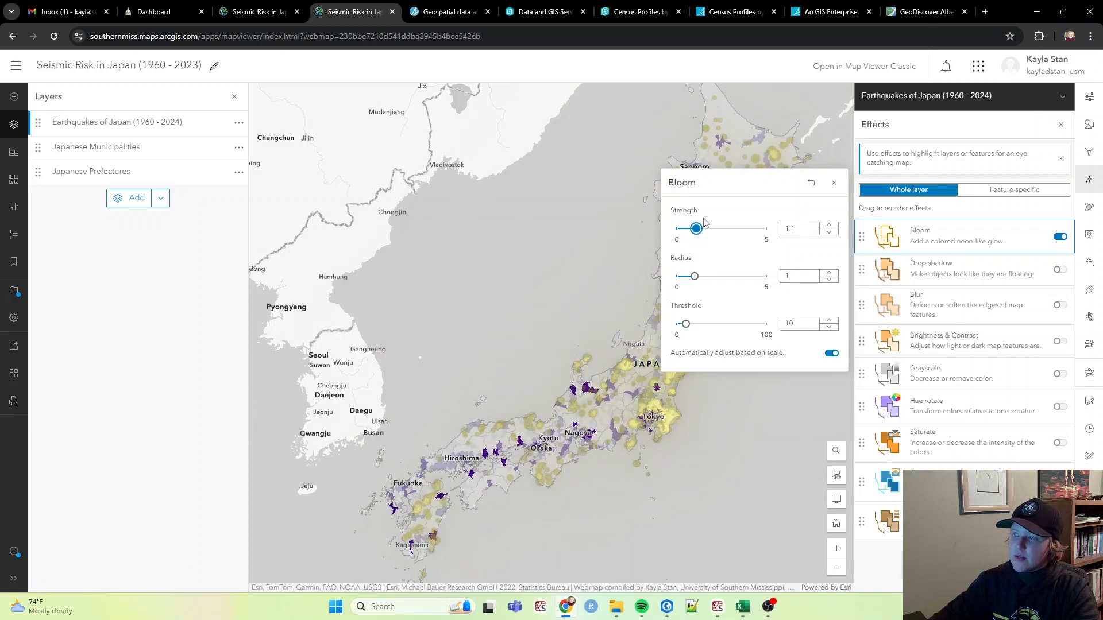
click(834, 182)
click(1060, 237)
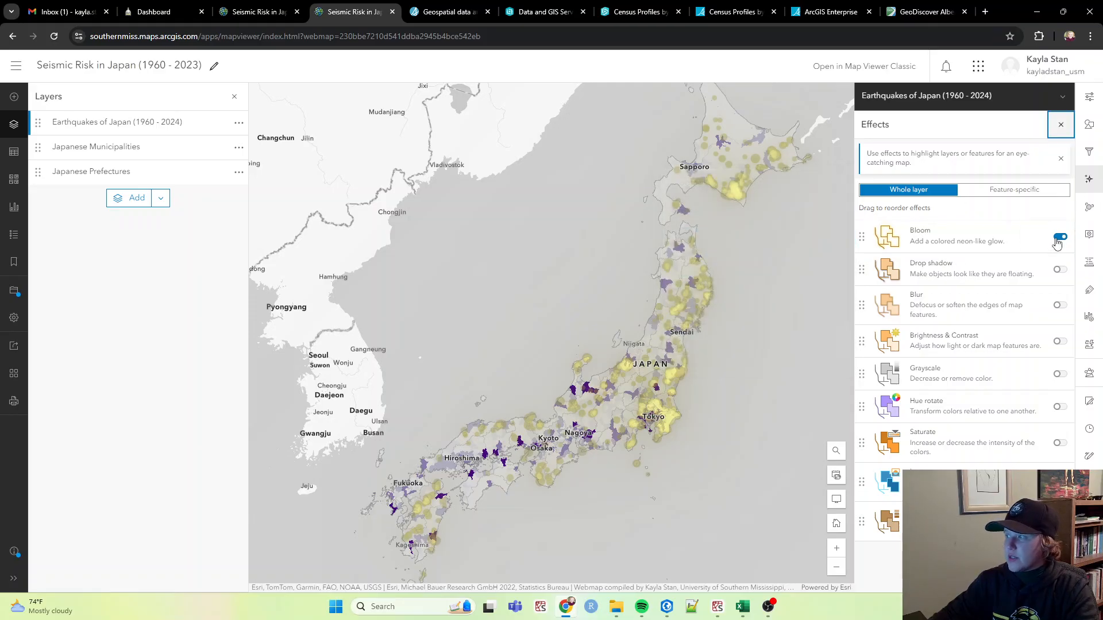
- Try the Drop shadow, Blur, Brightness & Contrast and Grayscale effects one at a time on the earthquake layer
click(1060, 271)
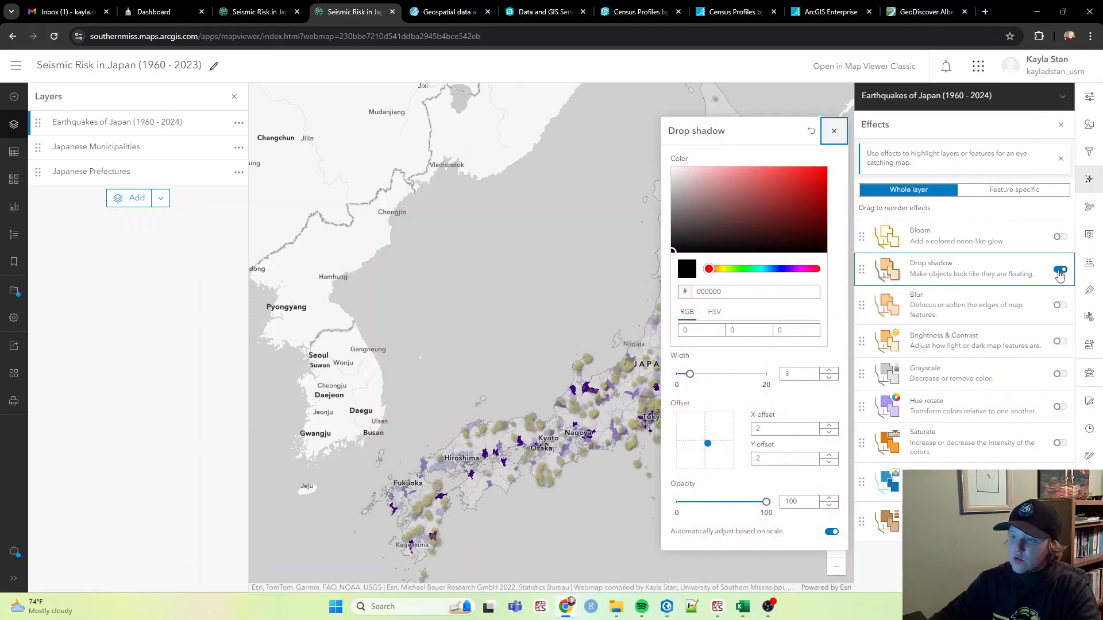
click(1060, 271)
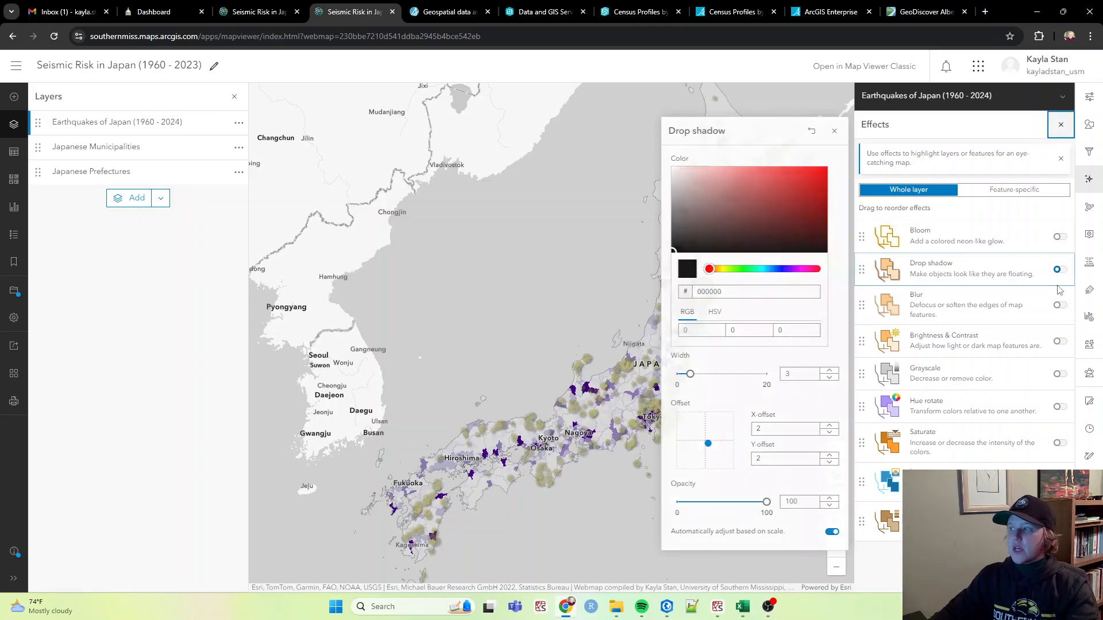
click(1059, 305)
click(1058, 305)
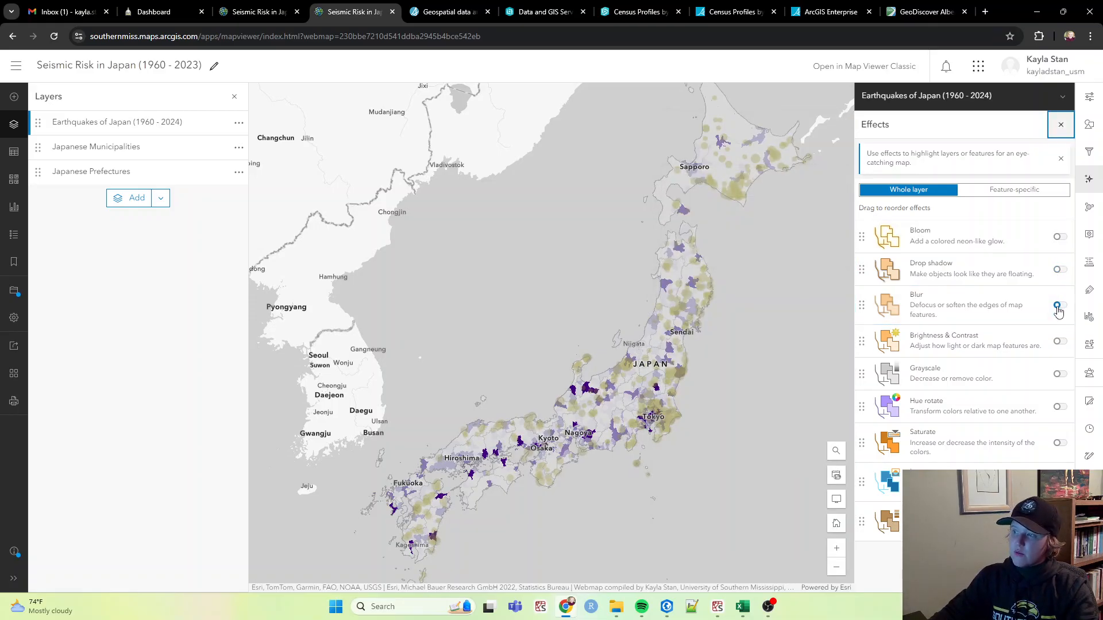
click(1059, 343)
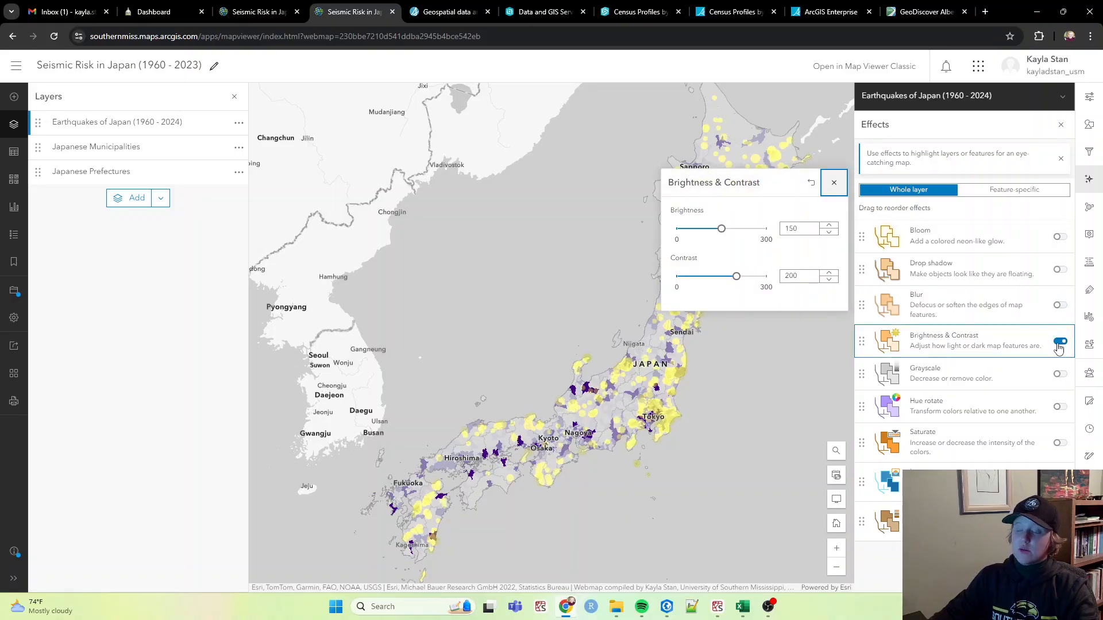
click(1059, 343)
click(1060, 375)
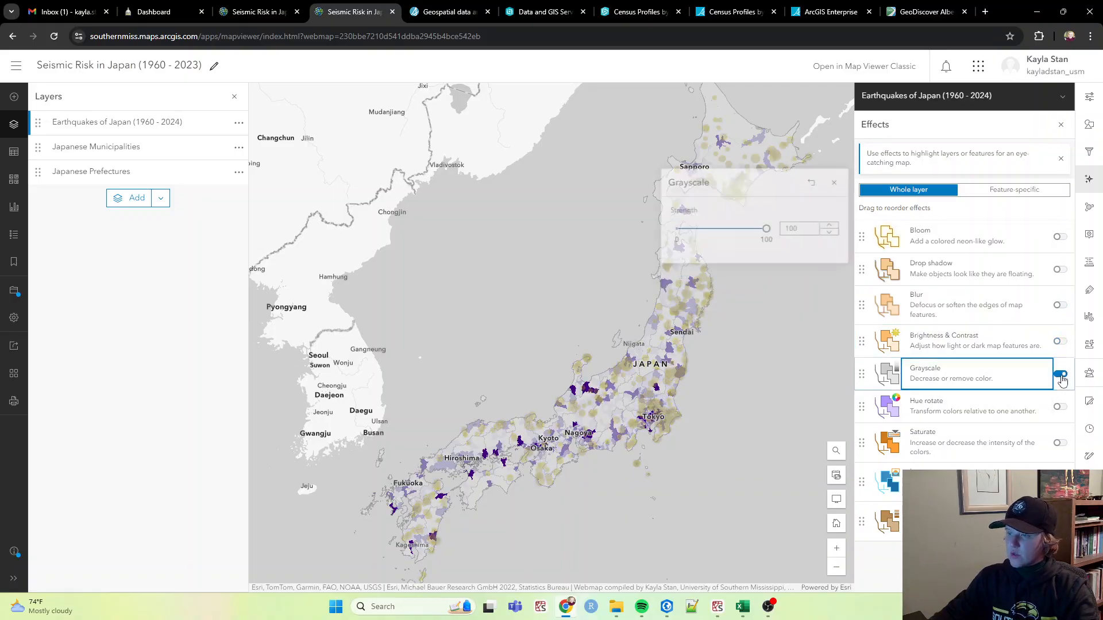
click(1059, 375)
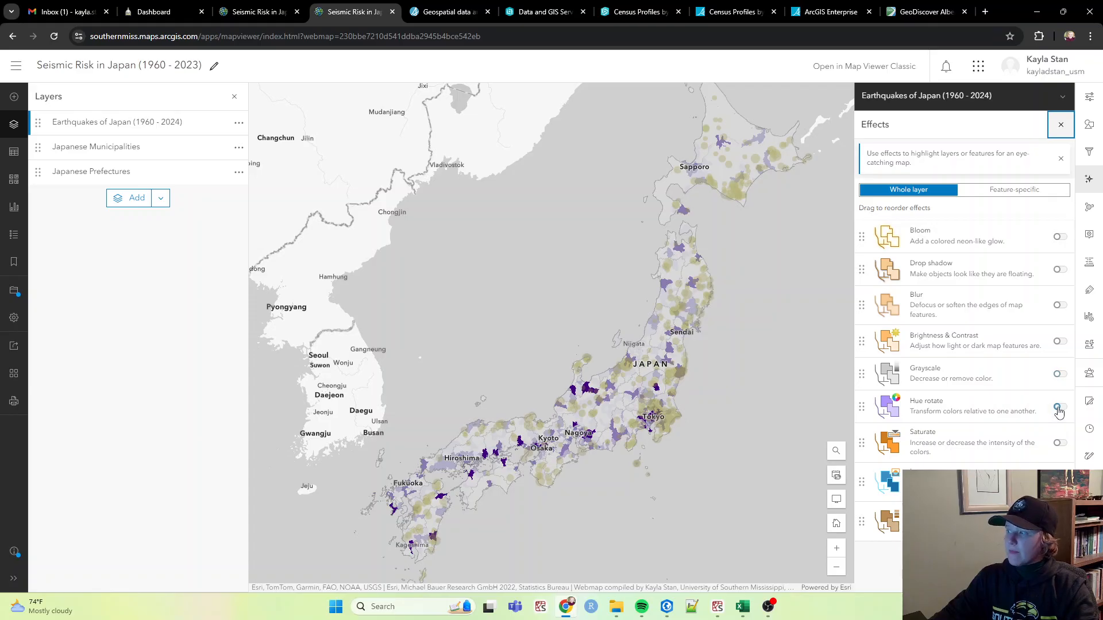
- Try the Hue rotate, Saturate, Invert and Sepia effects one at a time on the earthquake layer
click(1060, 407)
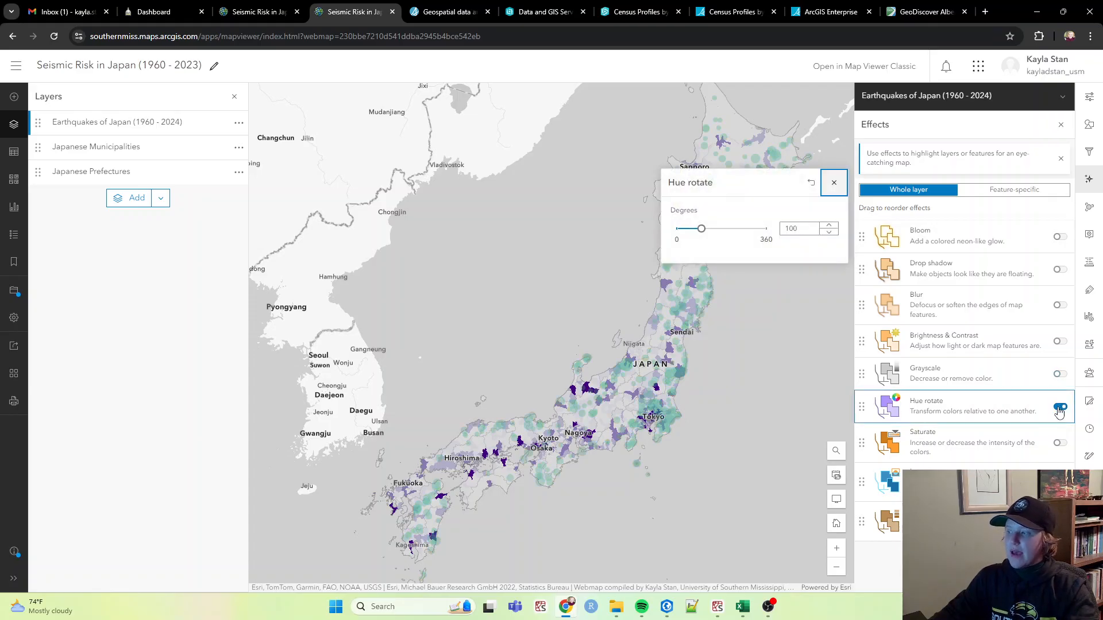
click(1060, 408)
click(1060, 442)
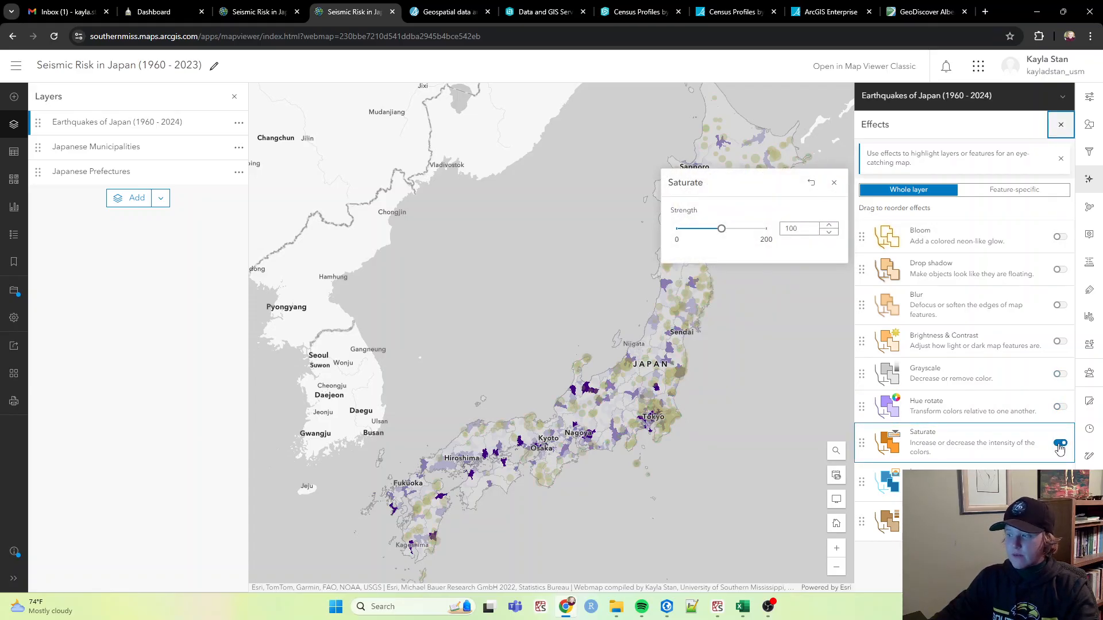
click(1059, 444)
click(1060, 482)
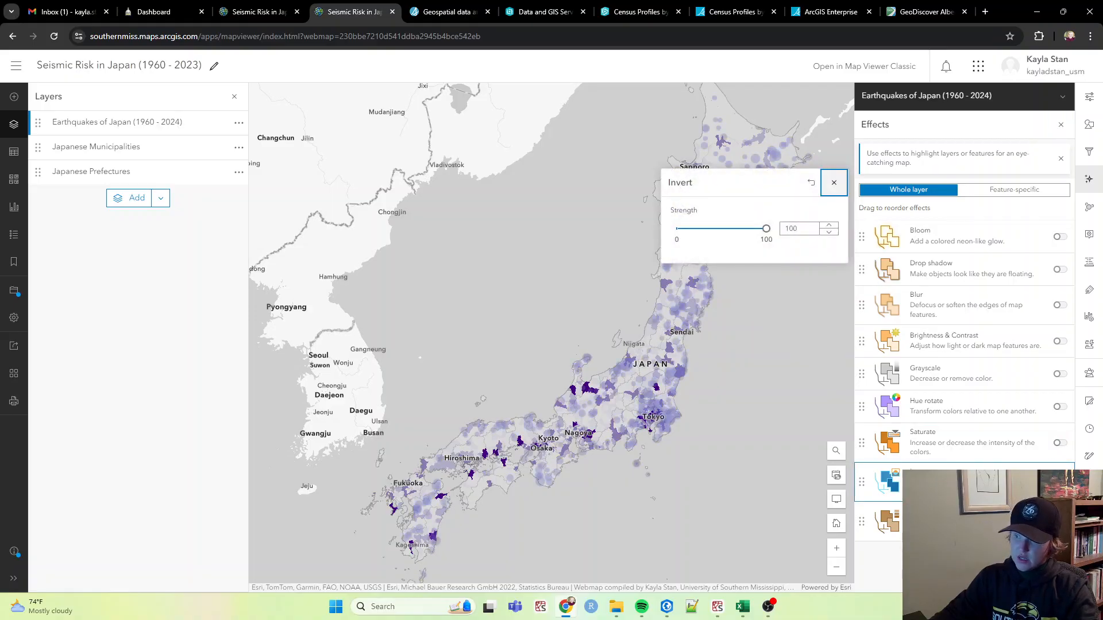
click(1060, 482)
click(1060, 521)
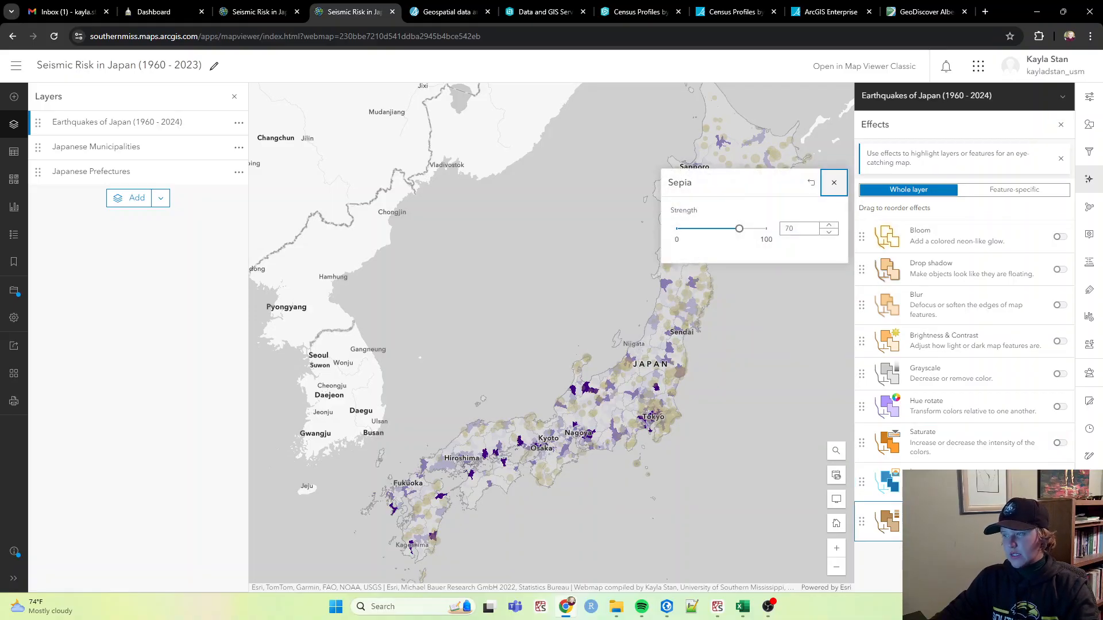
click(1059, 522)
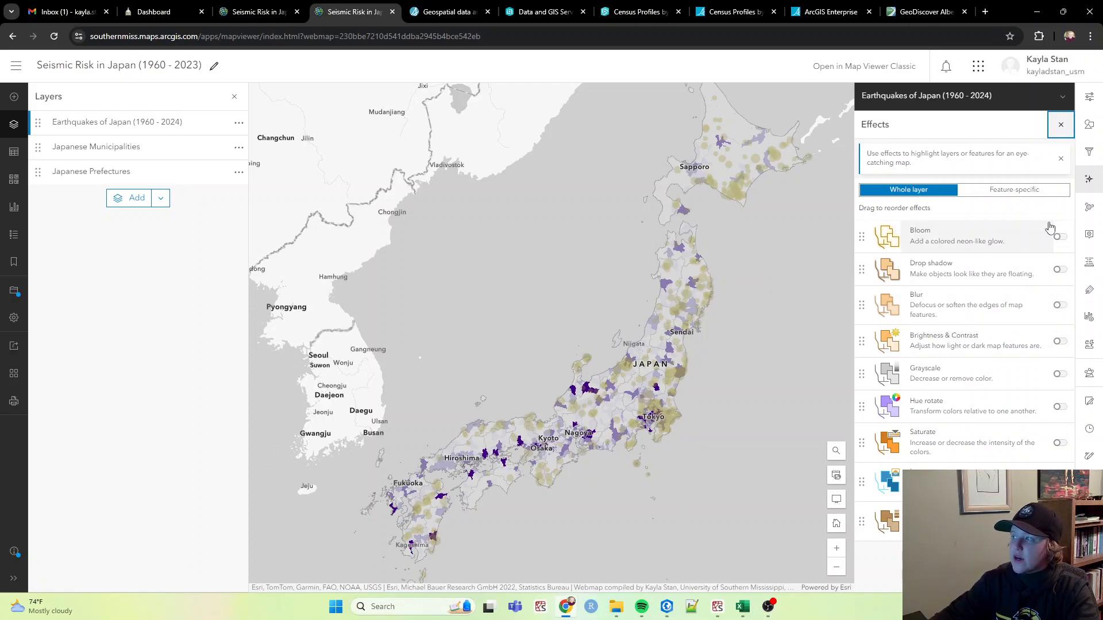
- Try clustering as the aggregation method for the earthquake layer
click(1095, 213)
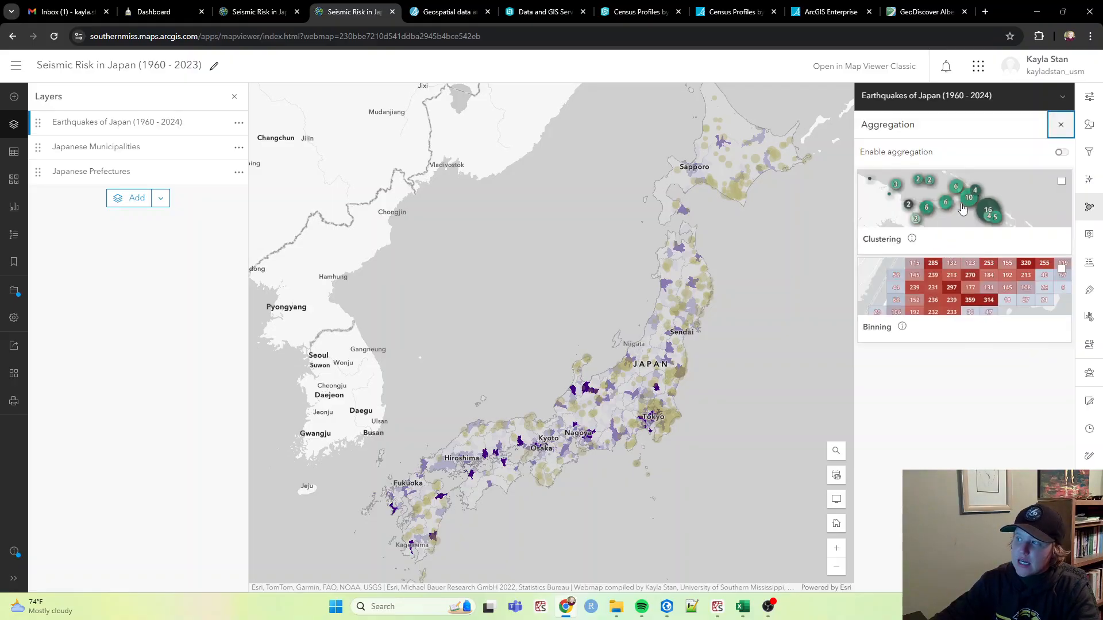
click(954, 217)
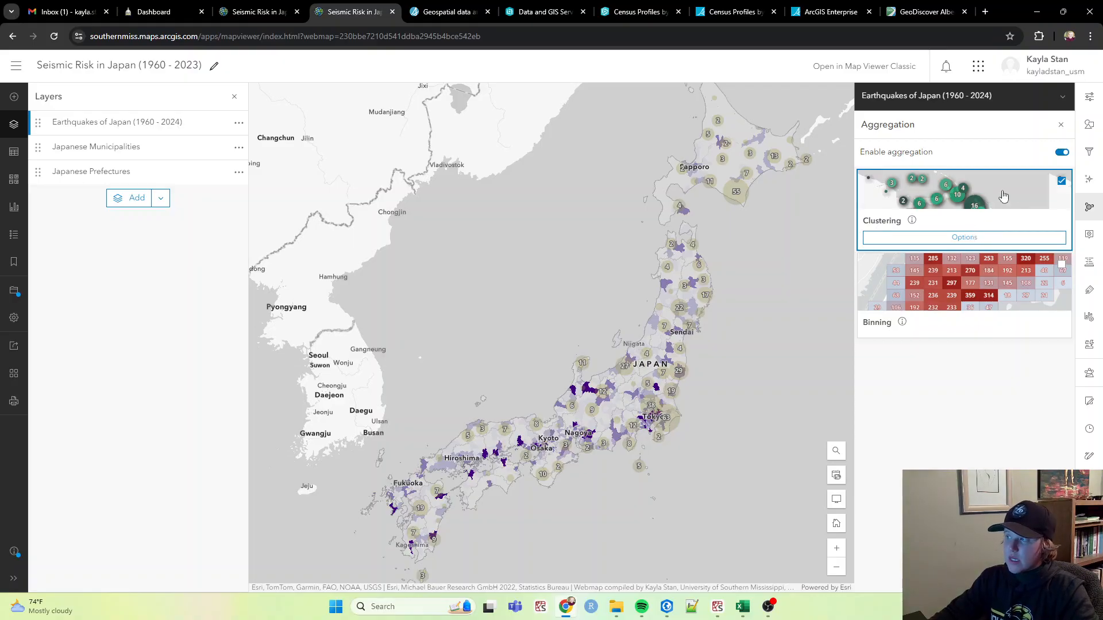
click(1062, 152)
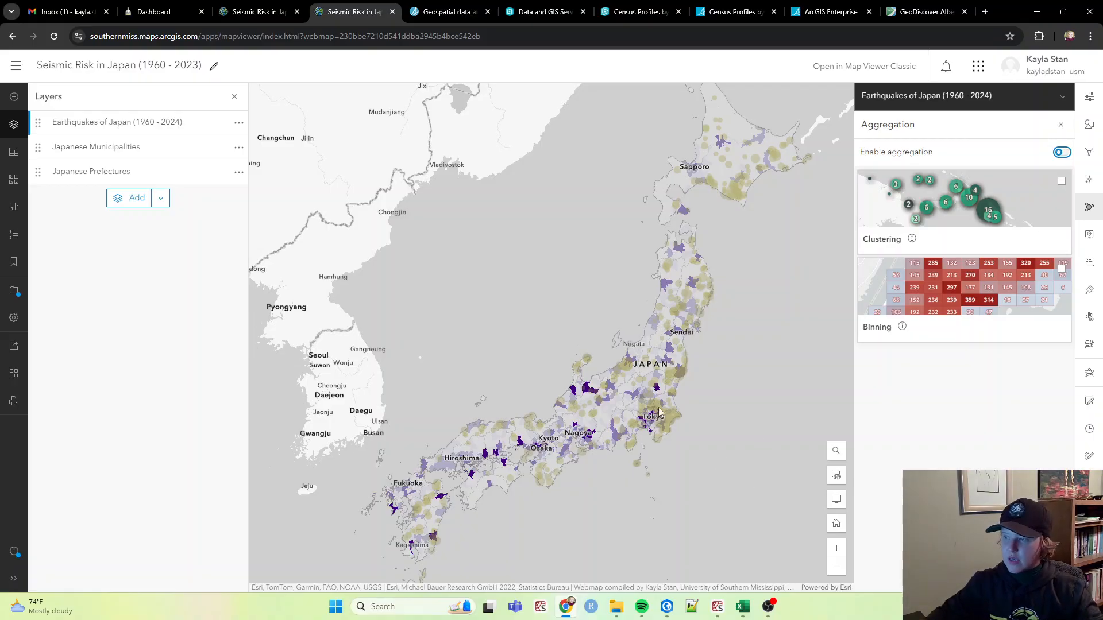
- Open the pop-up of the earthquakes off the coast north of Nagoya and examine the first two records
click(588, 364)
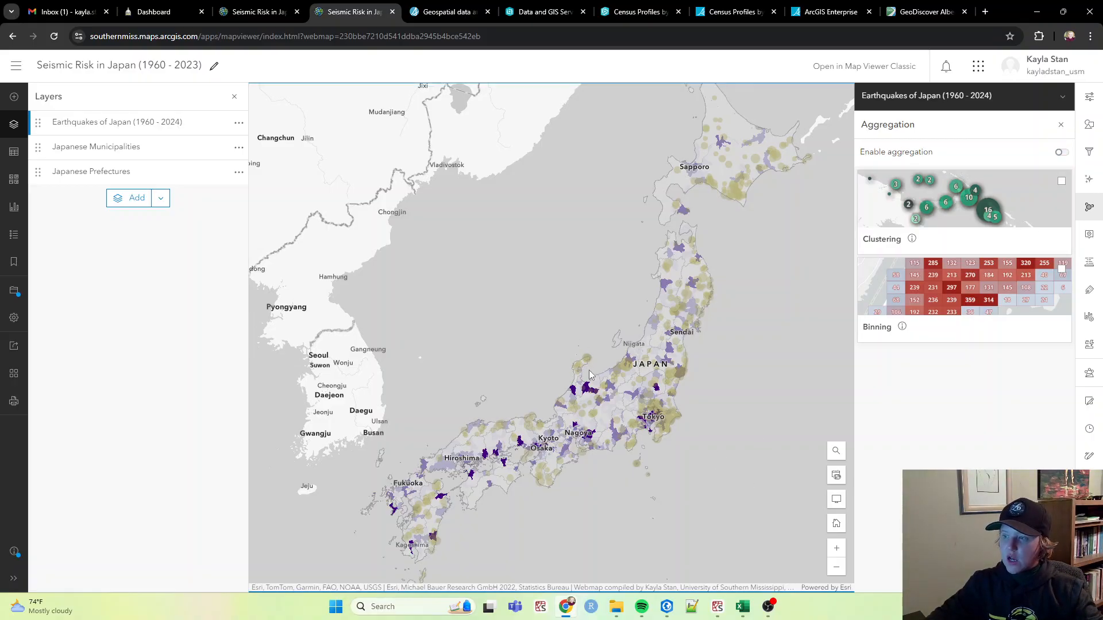
click(586, 359)
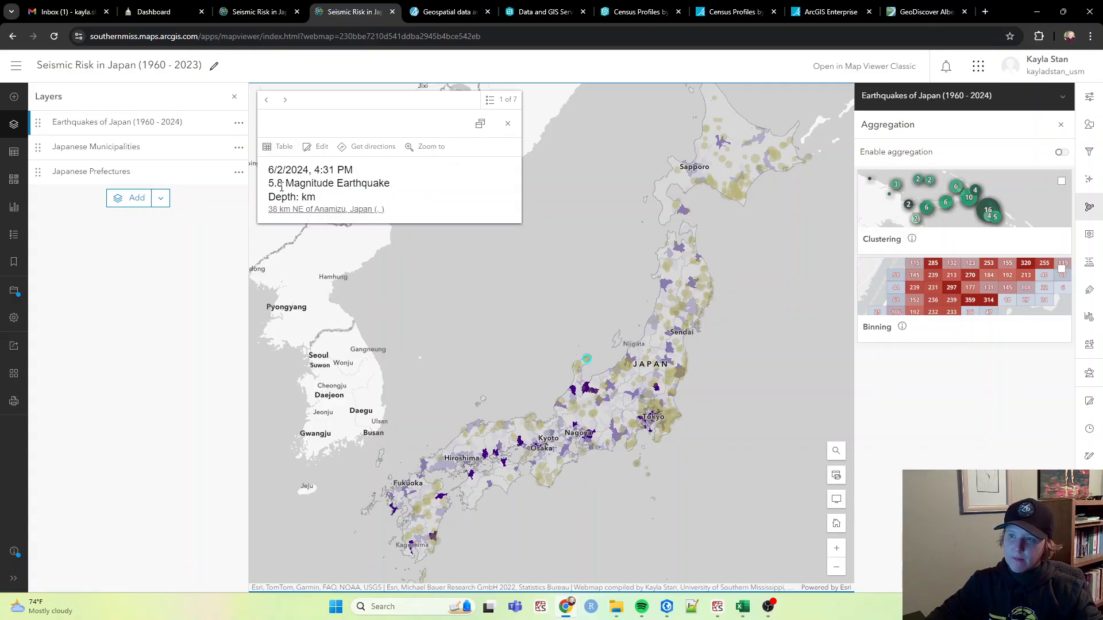
drag(267, 177, 398, 218)
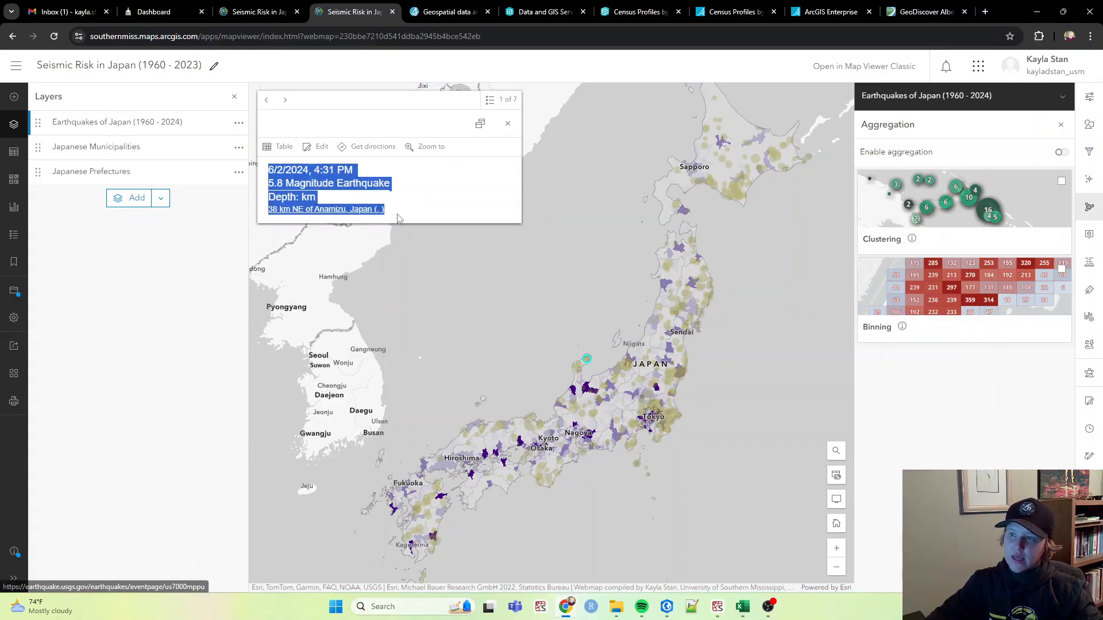
click(285, 101)
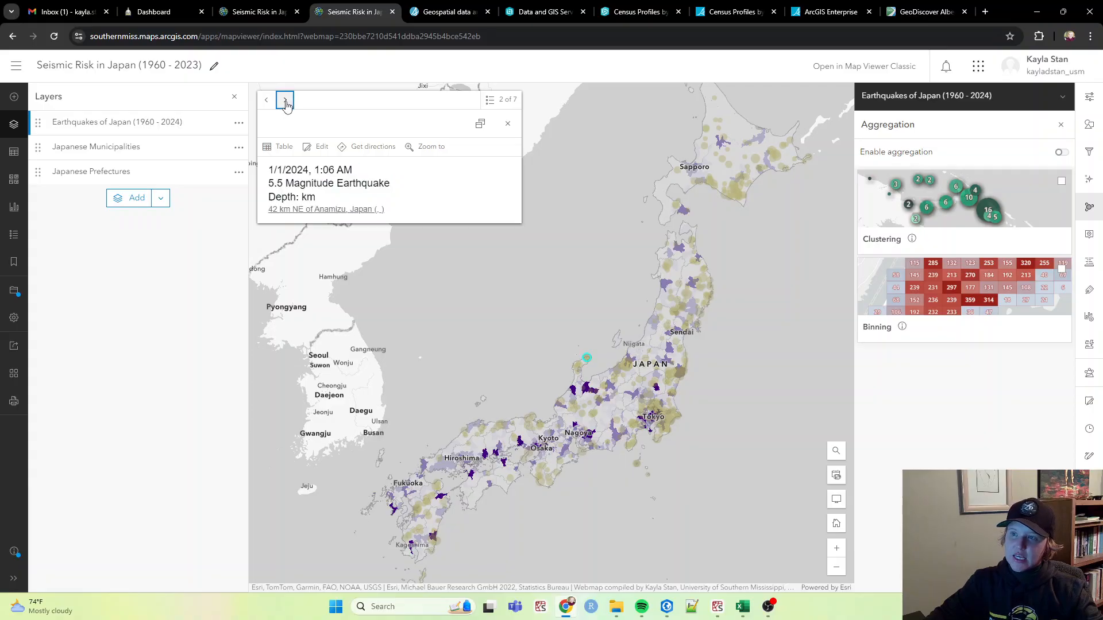
- Page through the remaining records in the earthquake pop-up off the coast north of Nagoya and close it
click(286, 101)
click(285, 101)
click(285, 101)
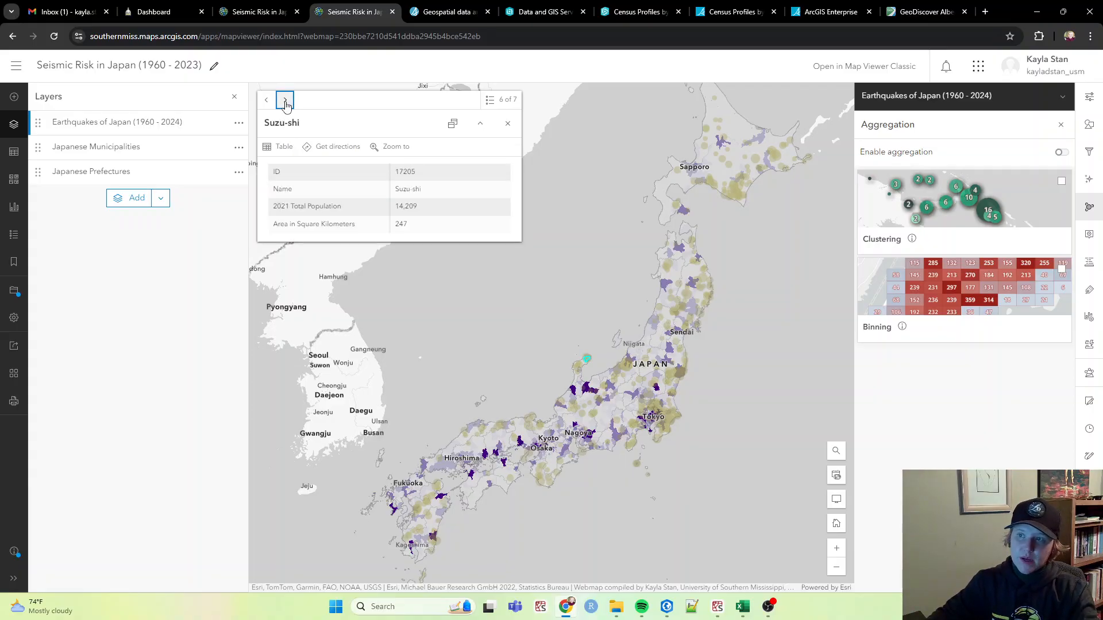
click(285, 102)
click(284, 102)
click(283, 106)
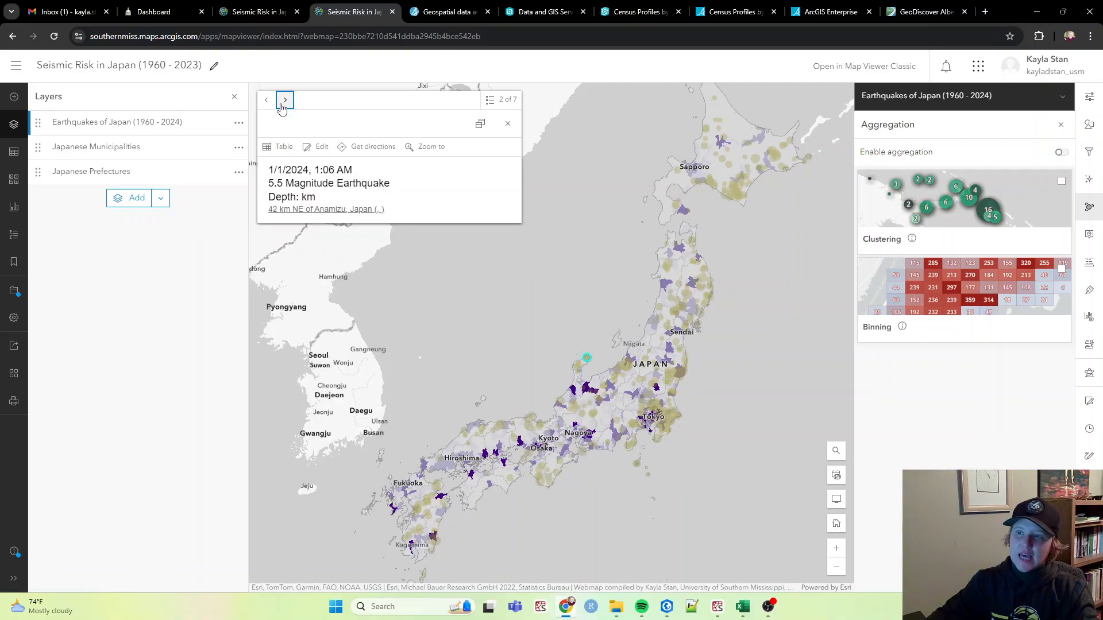
click(508, 123)
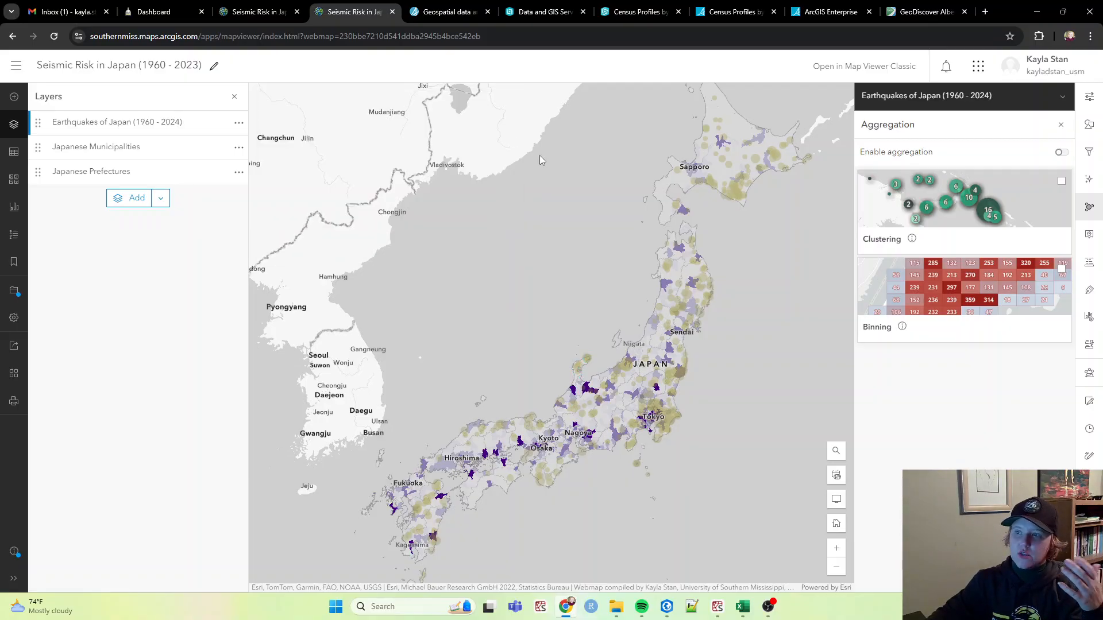
- In the earthquake layer's pop-up text, add the line "Earthquake Magnitude:" above the {time} field
click(1089, 234)
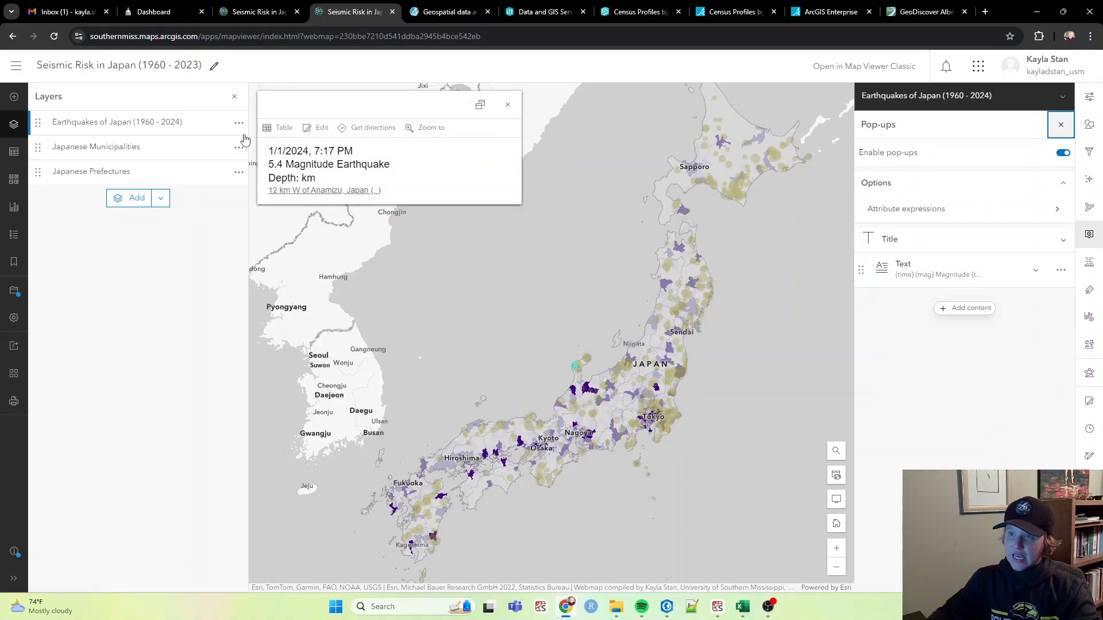
click(1036, 271)
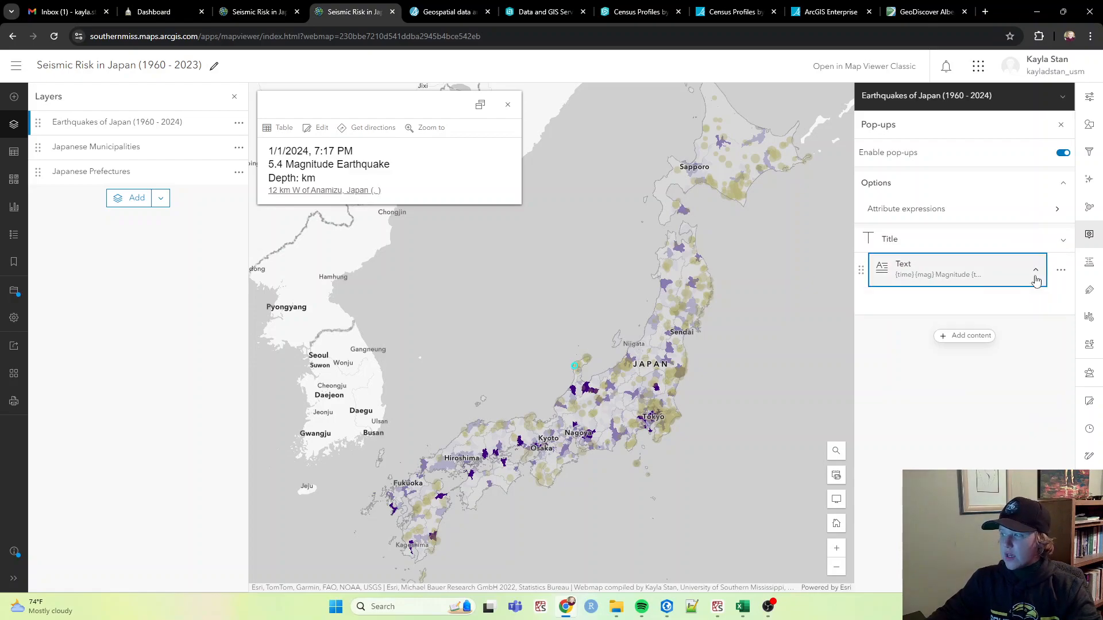
click(961, 307)
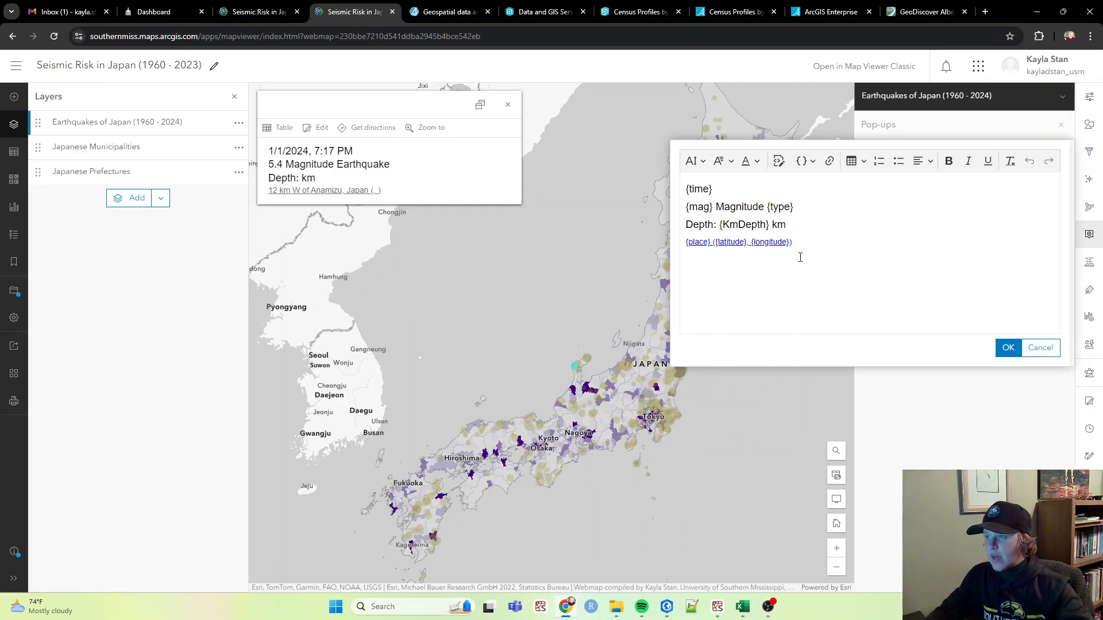
click(686, 189)
text(rth)
key(BackSpace)
key(BackSpace)
key(BackSpace)
key(BackSpace)
text(arthq)
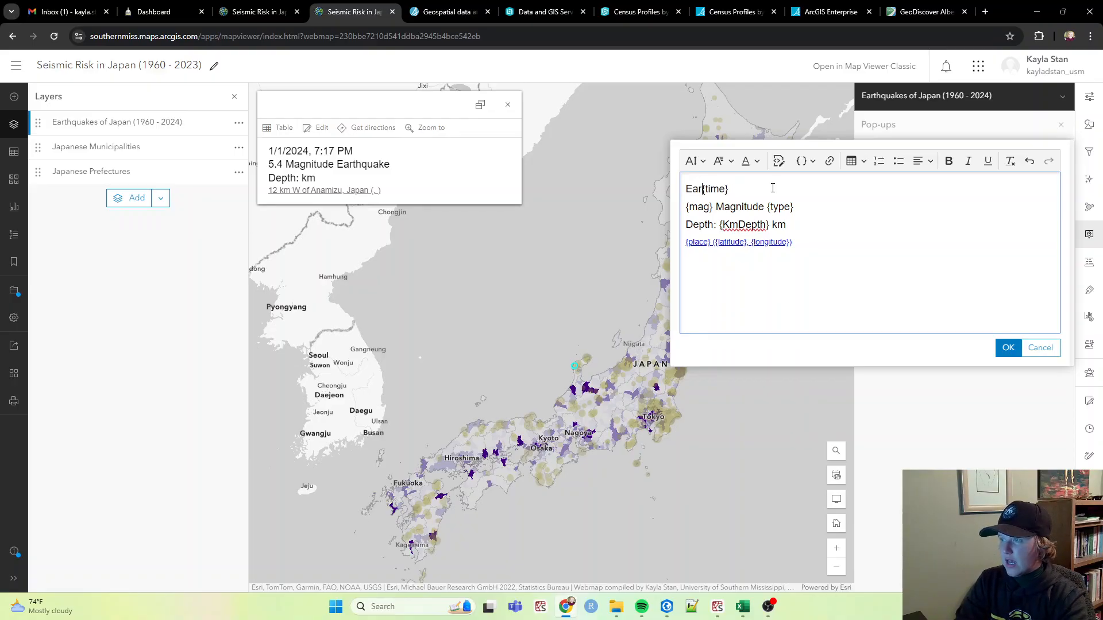
text(uake Magn)
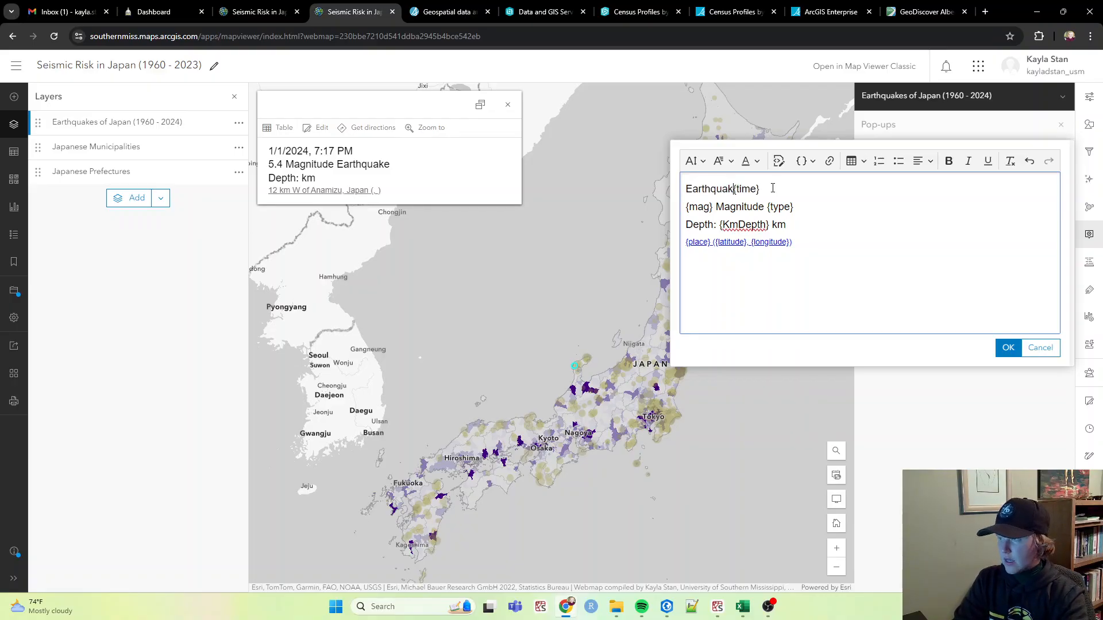
text(itude:)
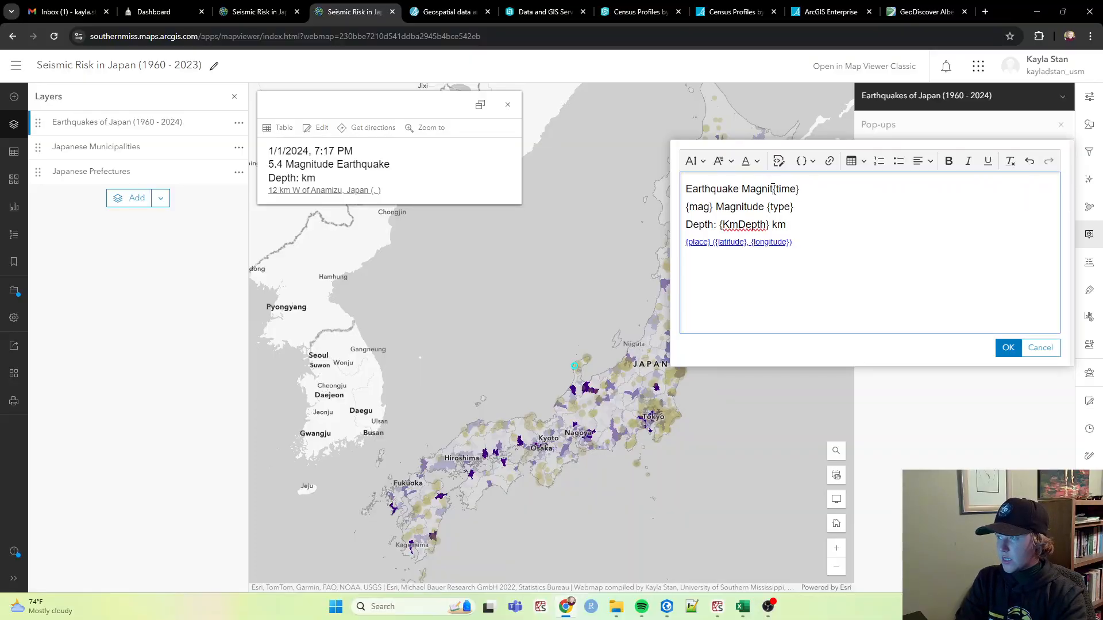
key(Return)
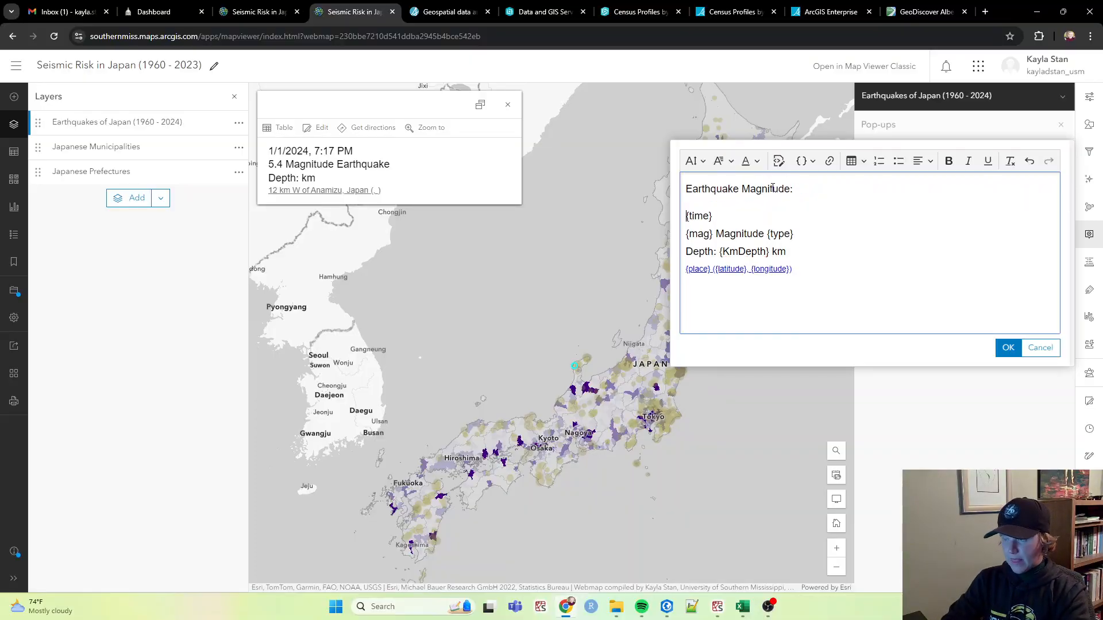
- Label the {time} field in the pop-up text with "Date & Time:"
text(D)
text(ate at)
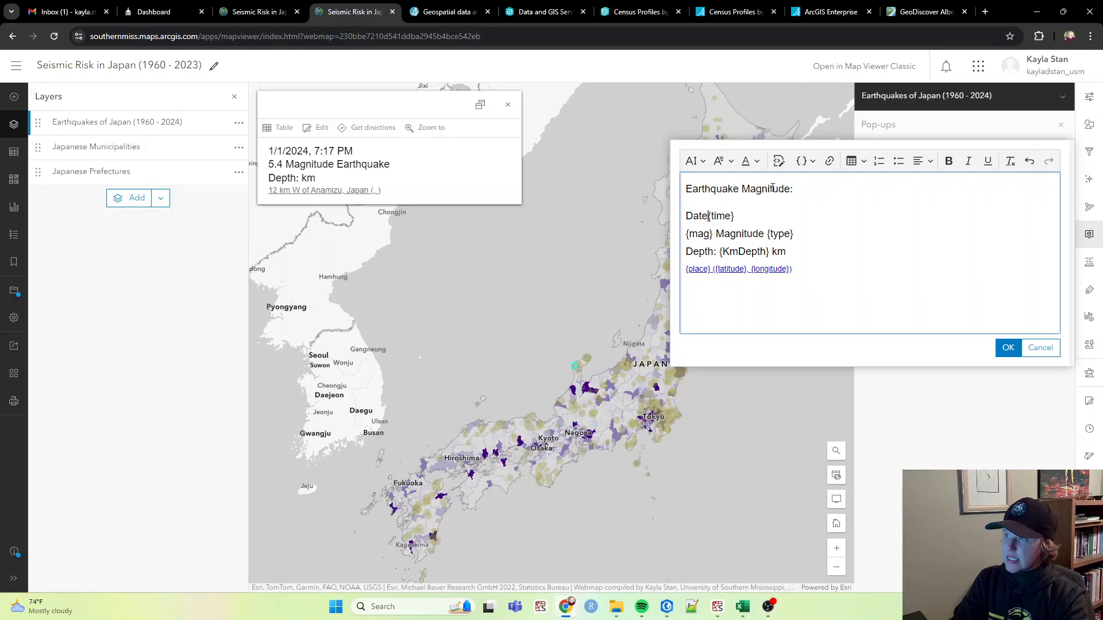
key(BackSpace)
key(BackSpace)
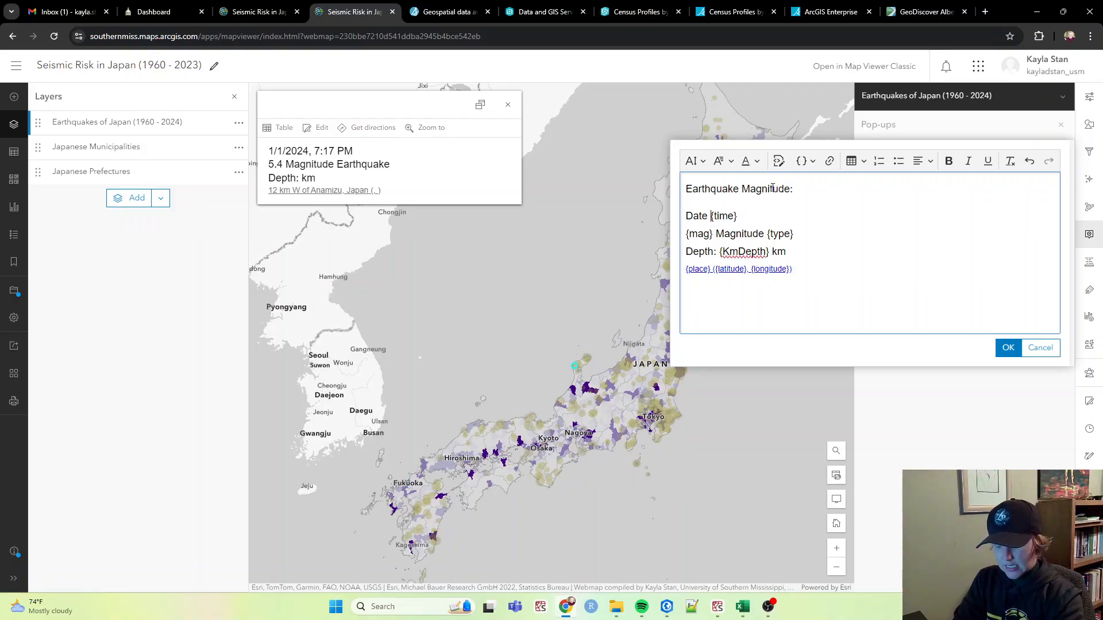
text(& T)
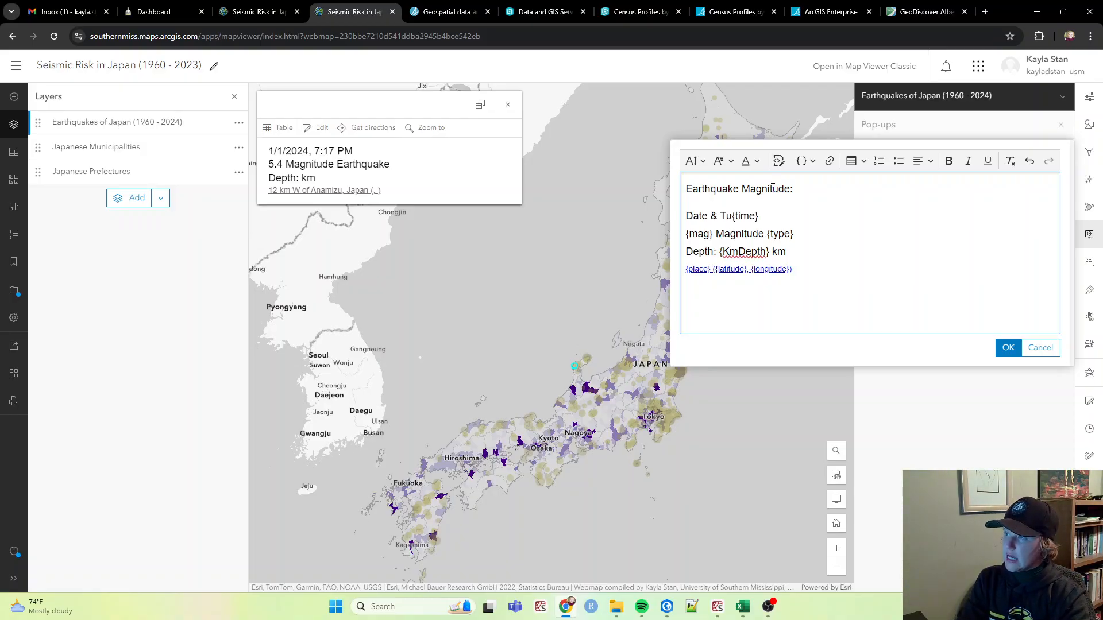
text(ime:)
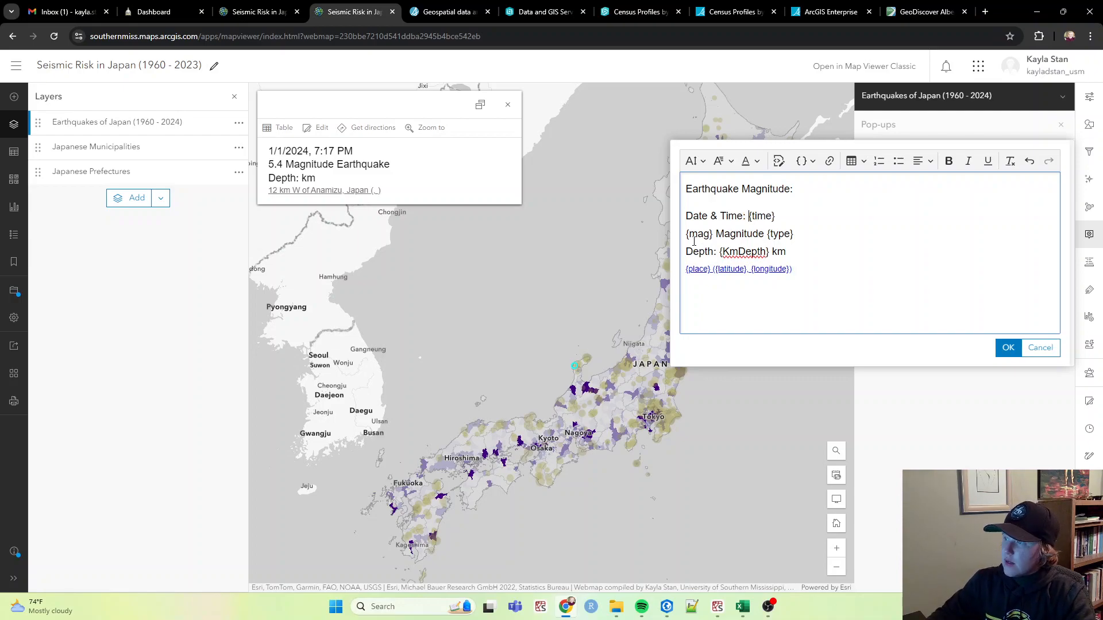
- Insert the Event Magnitude field {mag} after "Earthquake Magnitude:" in the pop-up text
drag(684, 233, 715, 230)
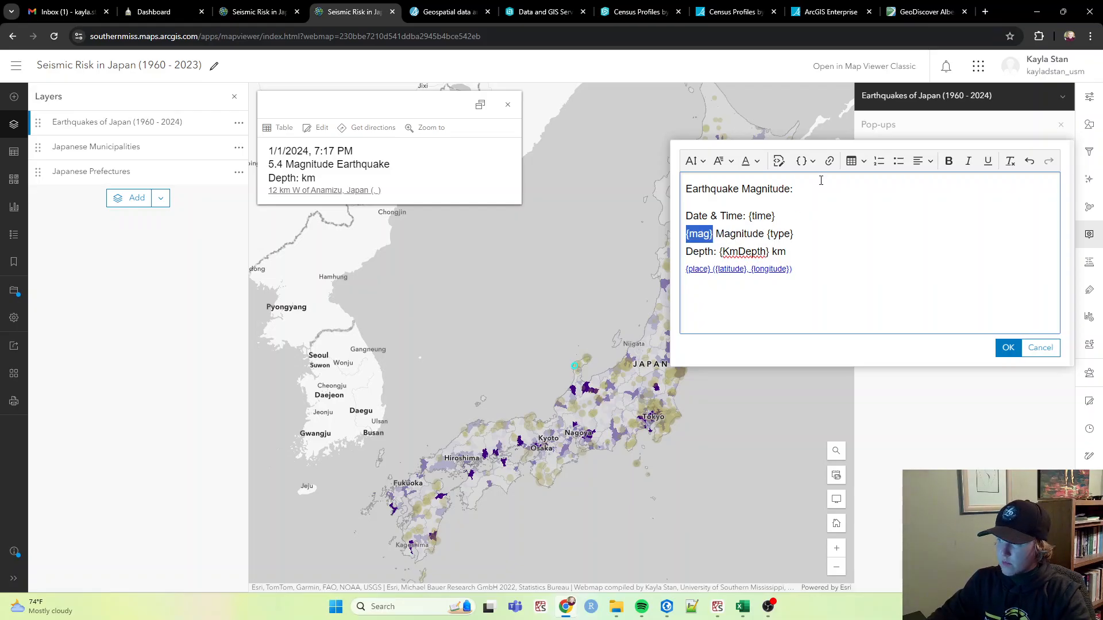
click(803, 161)
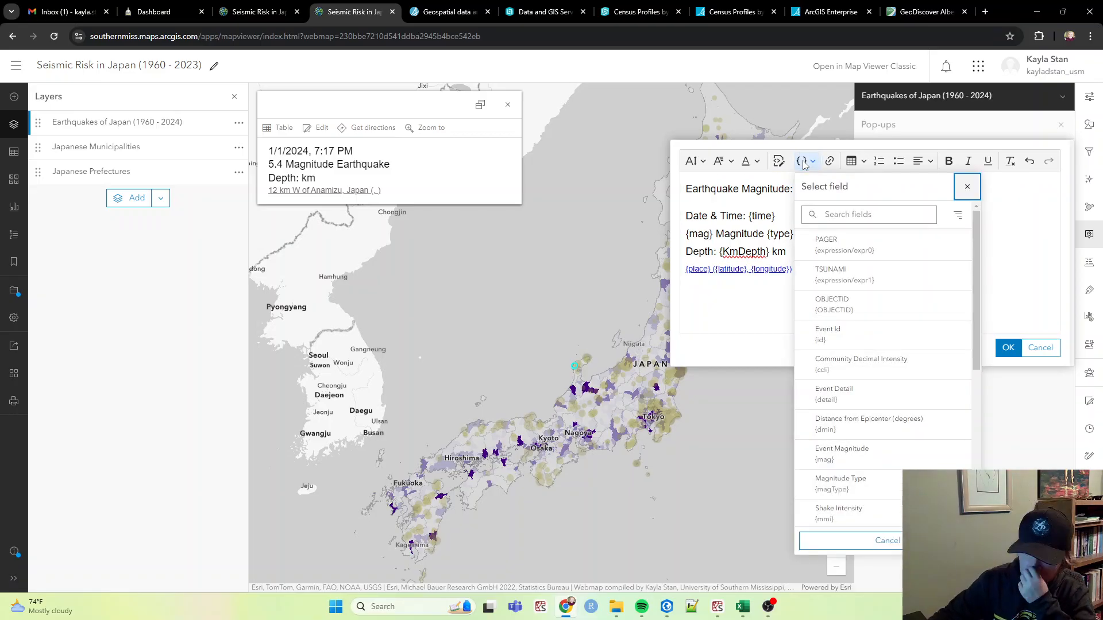
scroll(861, 345, down, 3)
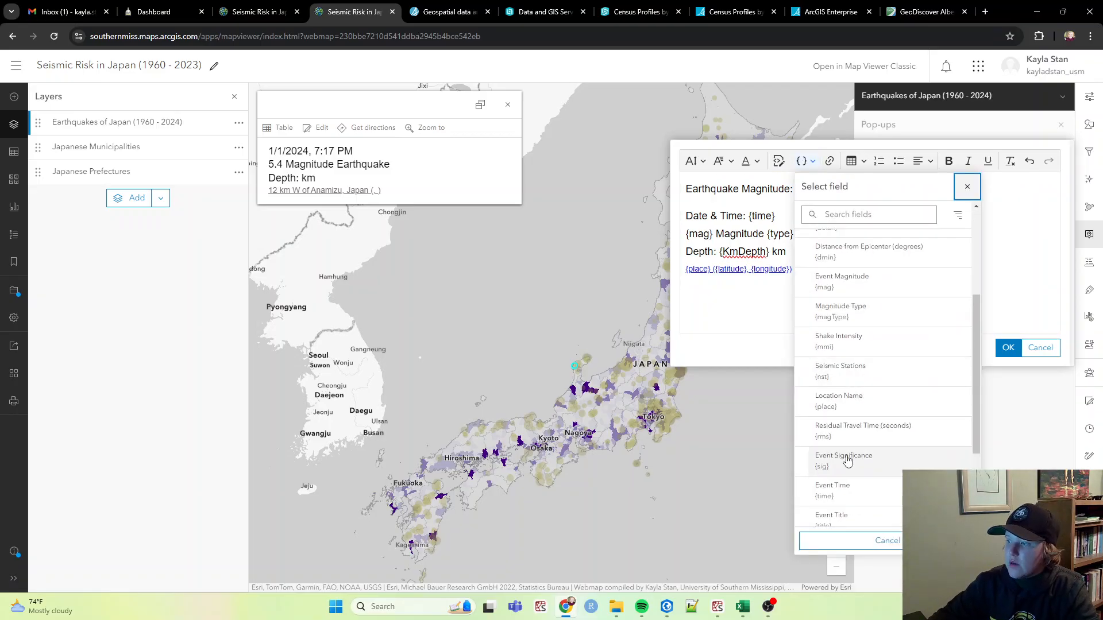
scroll(839, 476, down, 3)
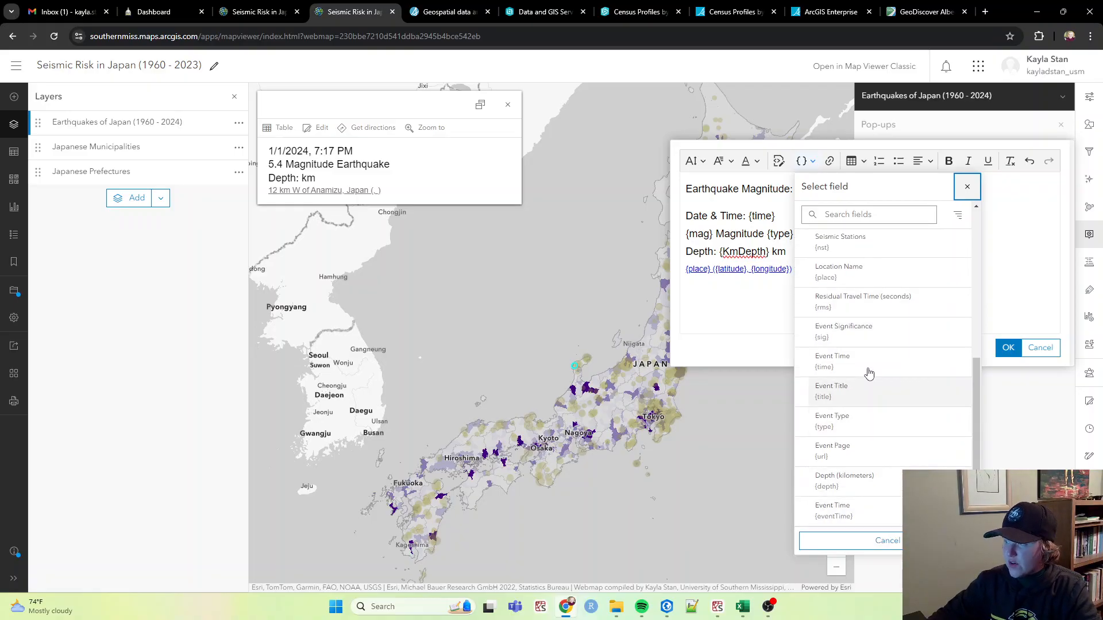
scroll(864, 322, up, 2)
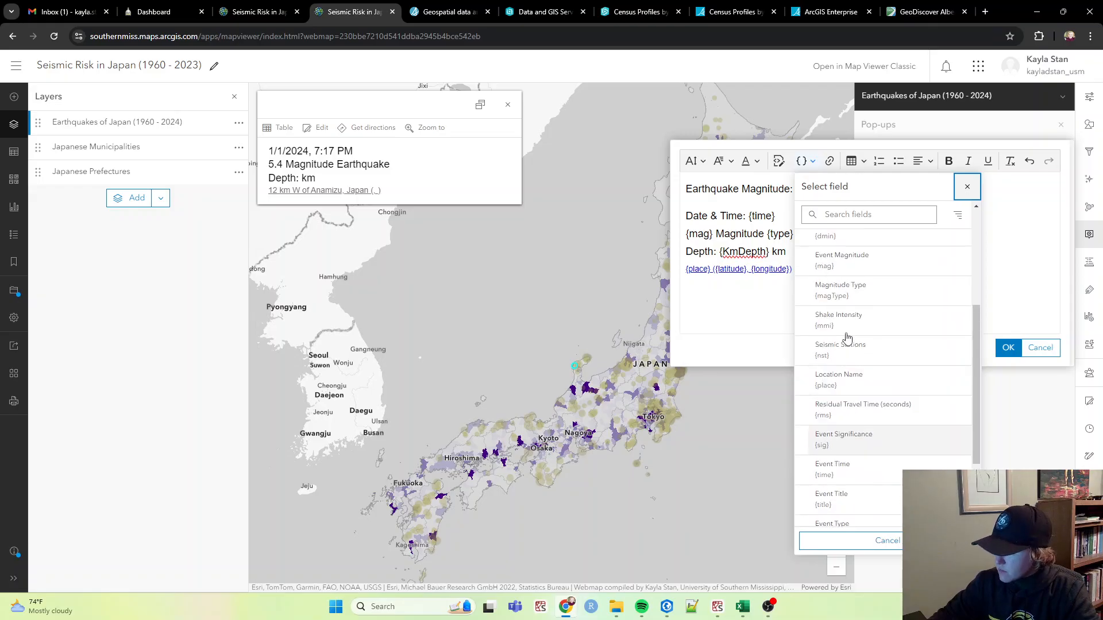
click(833, 267)
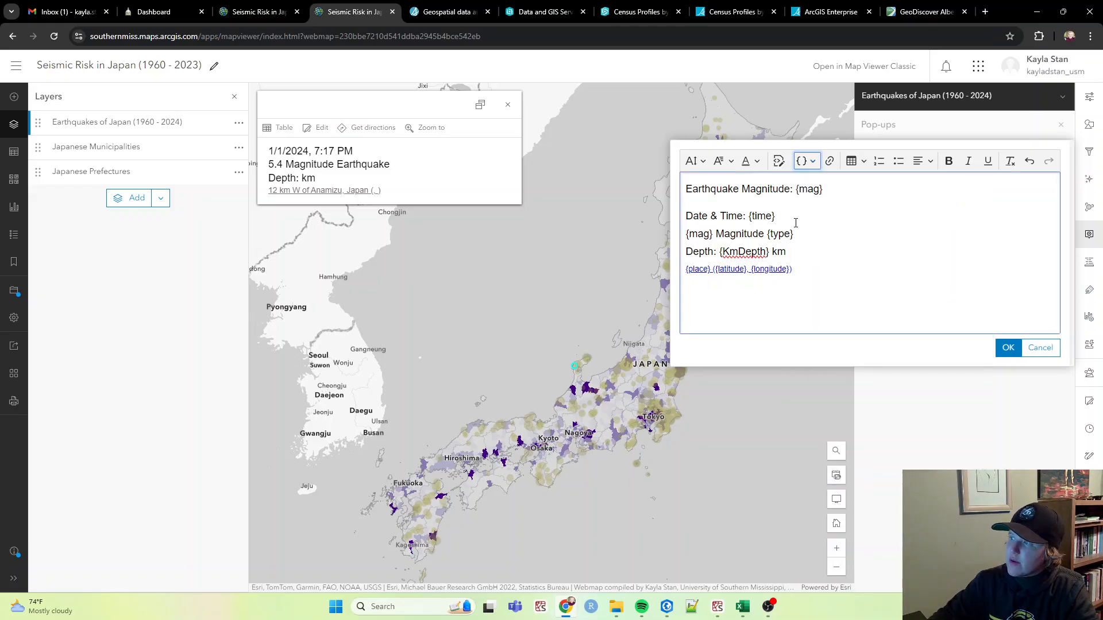
- Add the line "Earthquake Depth: {depth} km" below the magnitude line, using the Depth (kilometers) field
click(786, 217)
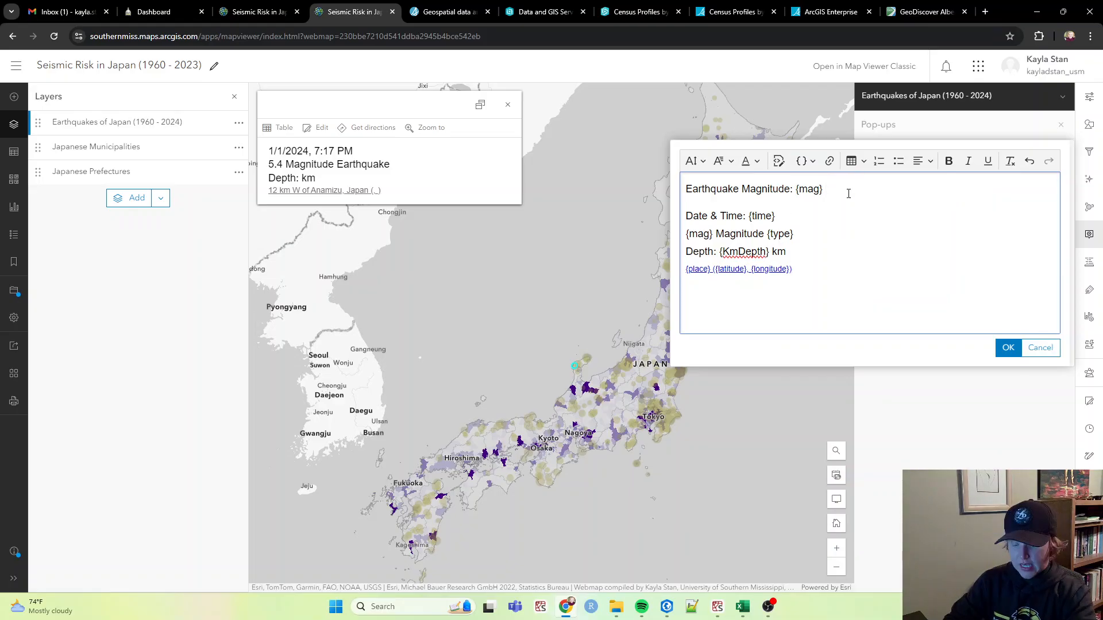
key(Return)
text(Eqa)
key(BackSpace)
key(BackSpace)
text(arthquake D)
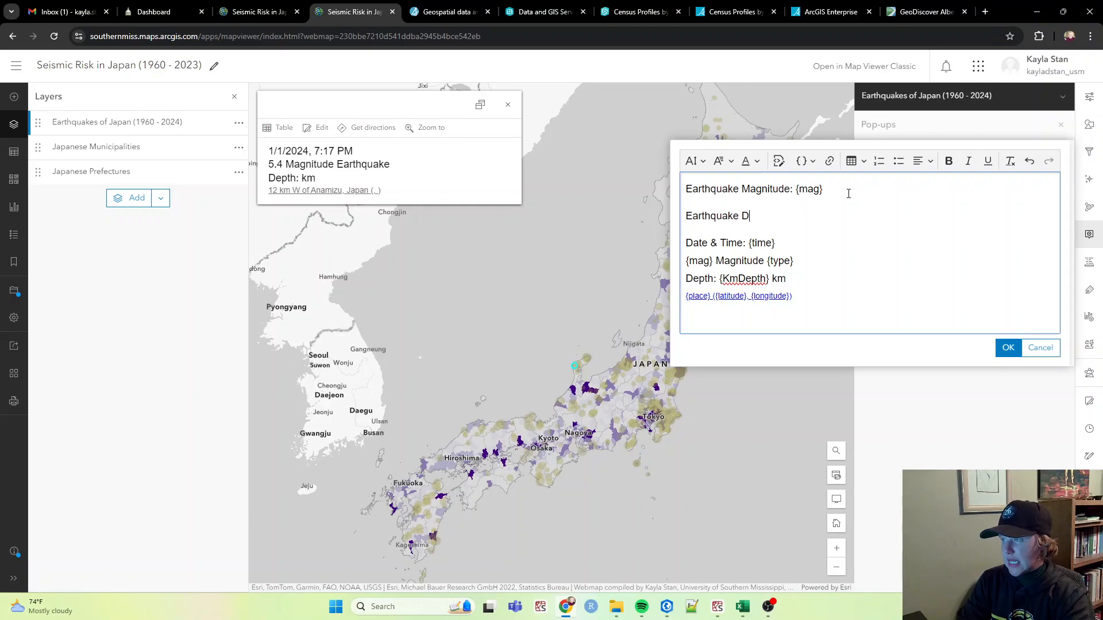
text(epth:)
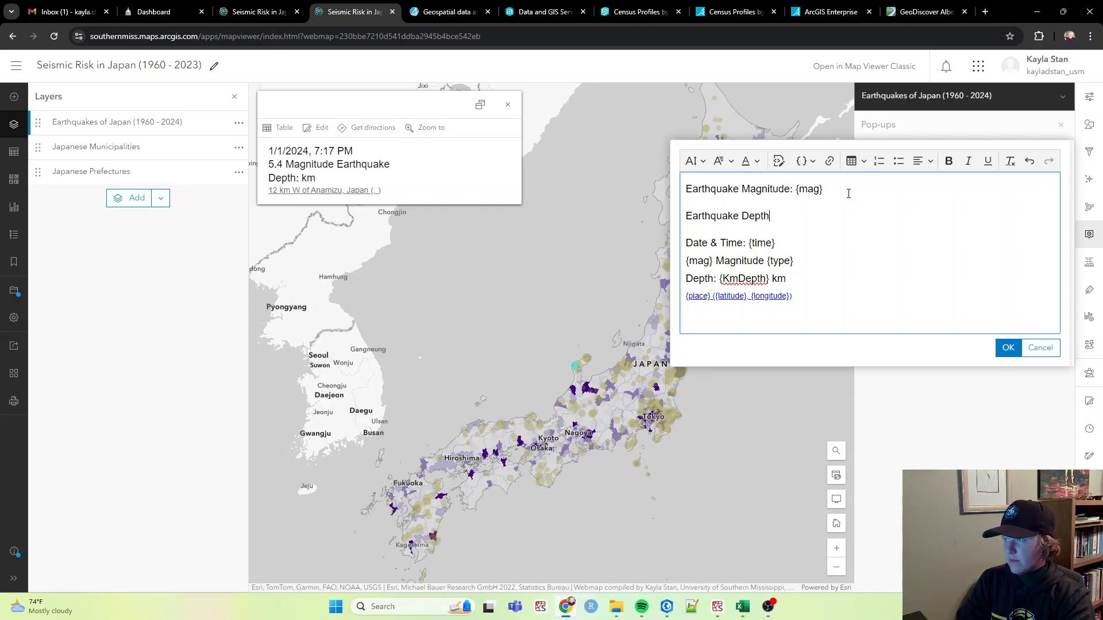
click(804, 161)
scroll(865, 356, down, 5)
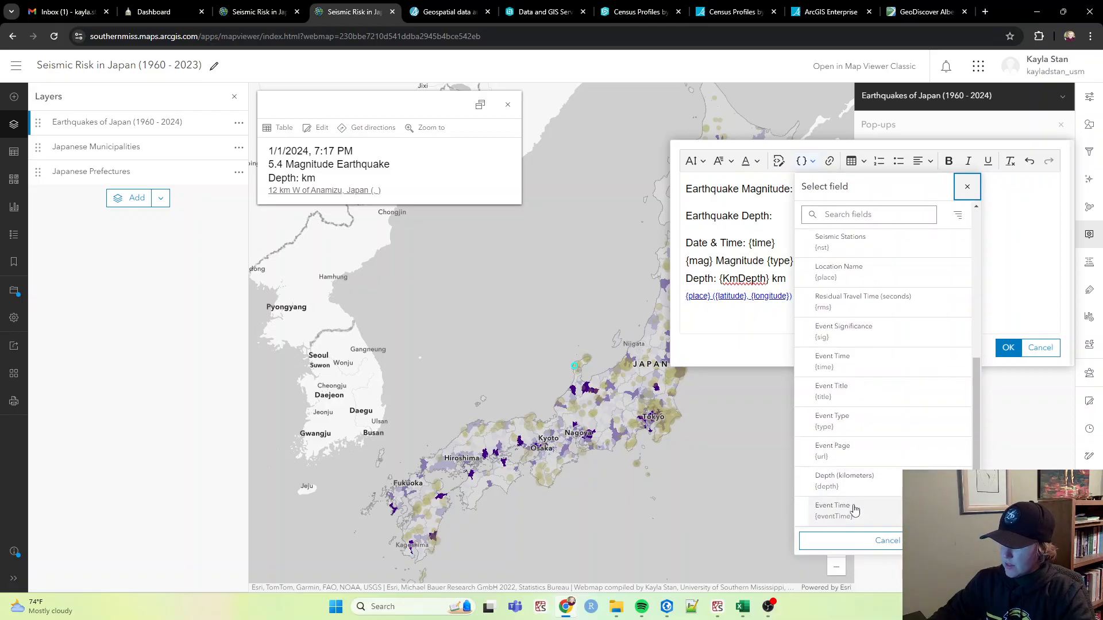
click(851, 486)
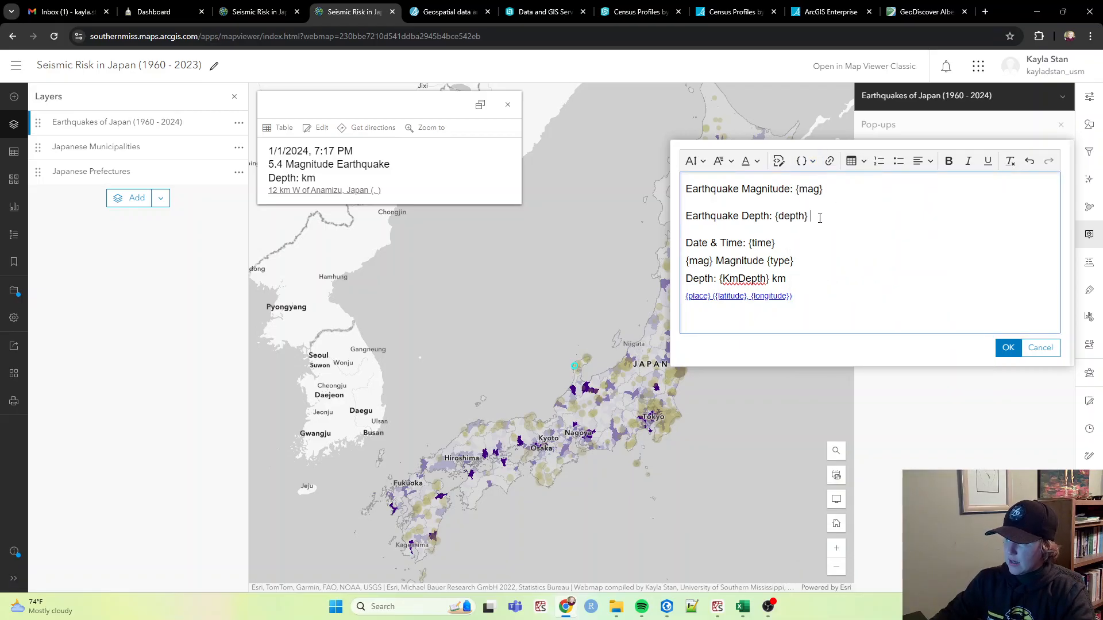
text(km)
- Delete the original magnitude, depth and place lines below the "Date & Time" line of the pop-up text
key(Down)
key(Down)
key(Right)
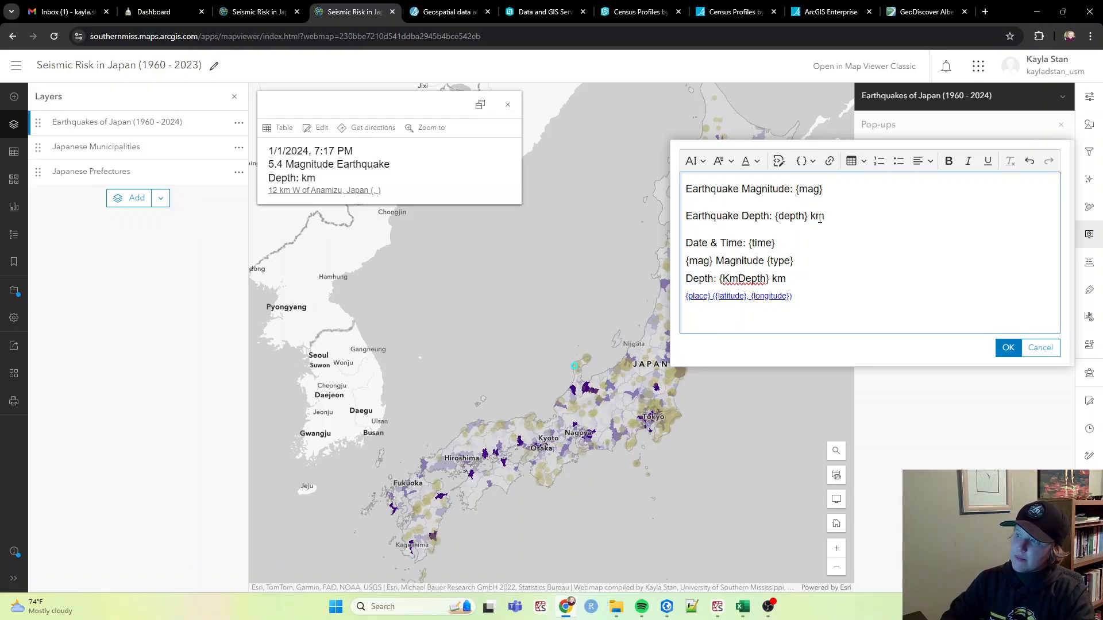
key(ctrl+shift+End)
text(For)
key(BackSpace)
key(BackSpace)
key(BackSpace)
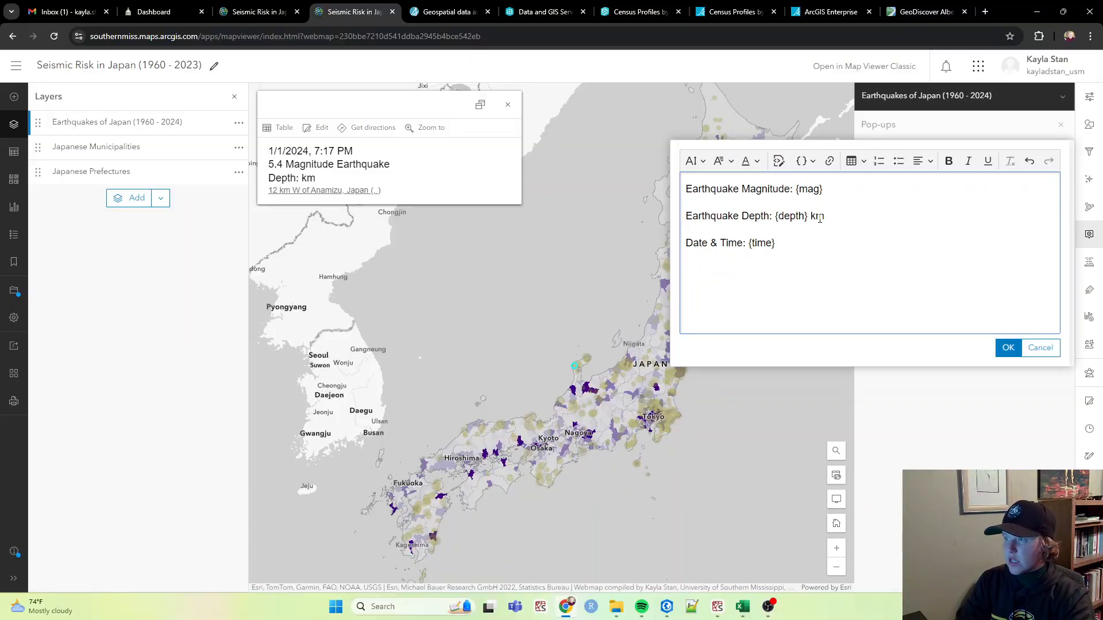
key(BackSpace)
key(Return)
text(KL)
key(BackSpace)
key(BackSpace)
text(Location)
key(BackSpace)
key(BackSpace)
key(BackSpace)
key(BackSpace)
key(BackSpace)
key(BackSpace)
key(BackSpace)
key(BackSpace)
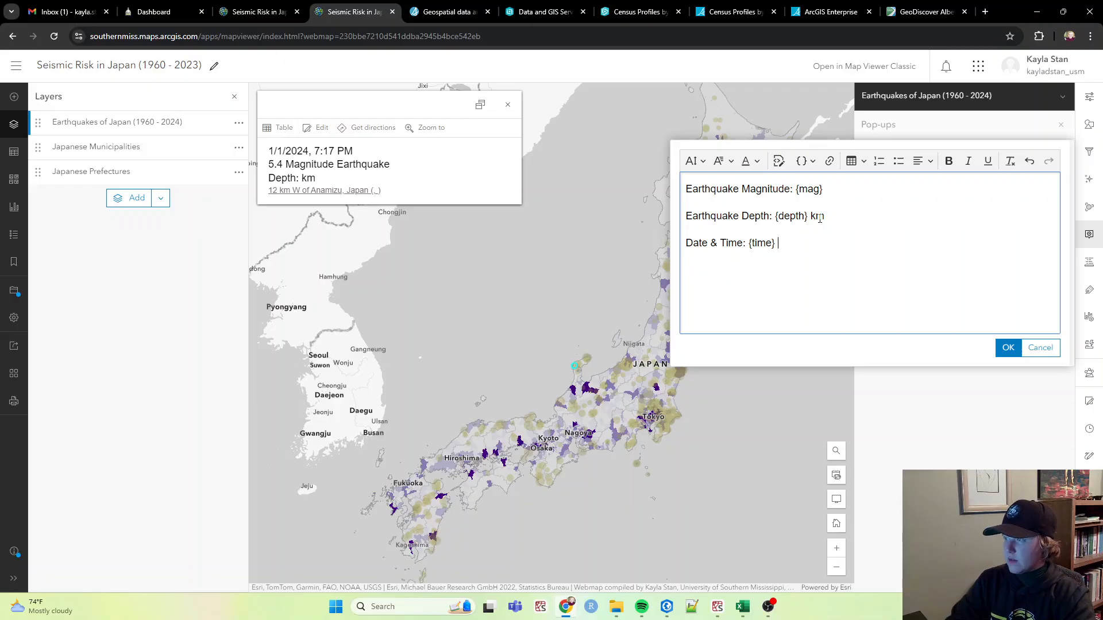
- Add a "Location:" line below the "Date & Time" line in the pop-up text
text(K)
key(BackSpace)
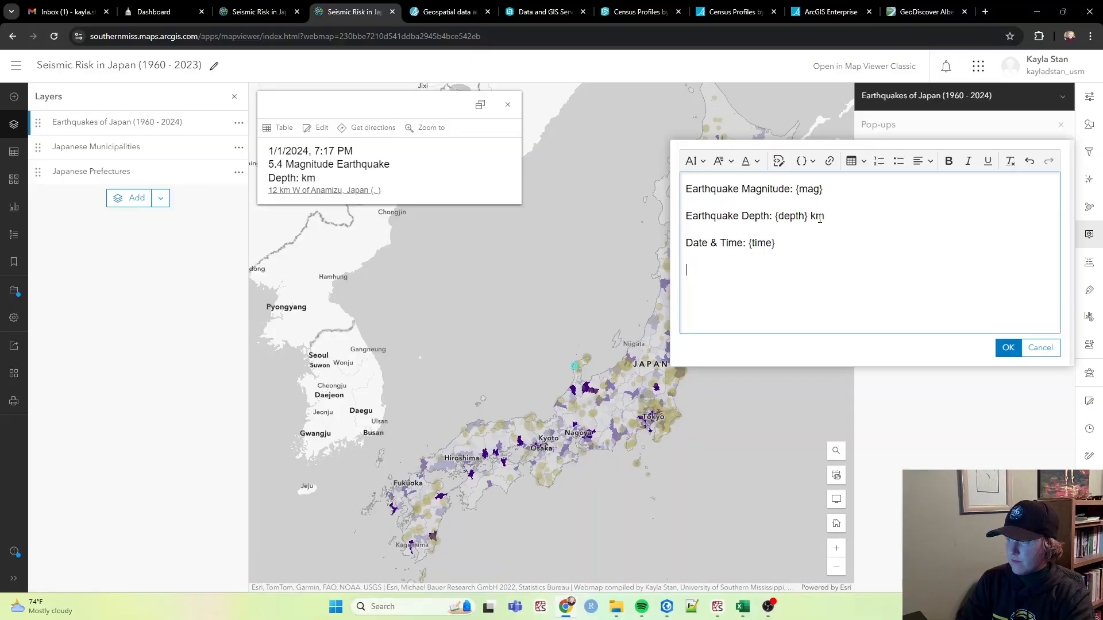
text(Loc)
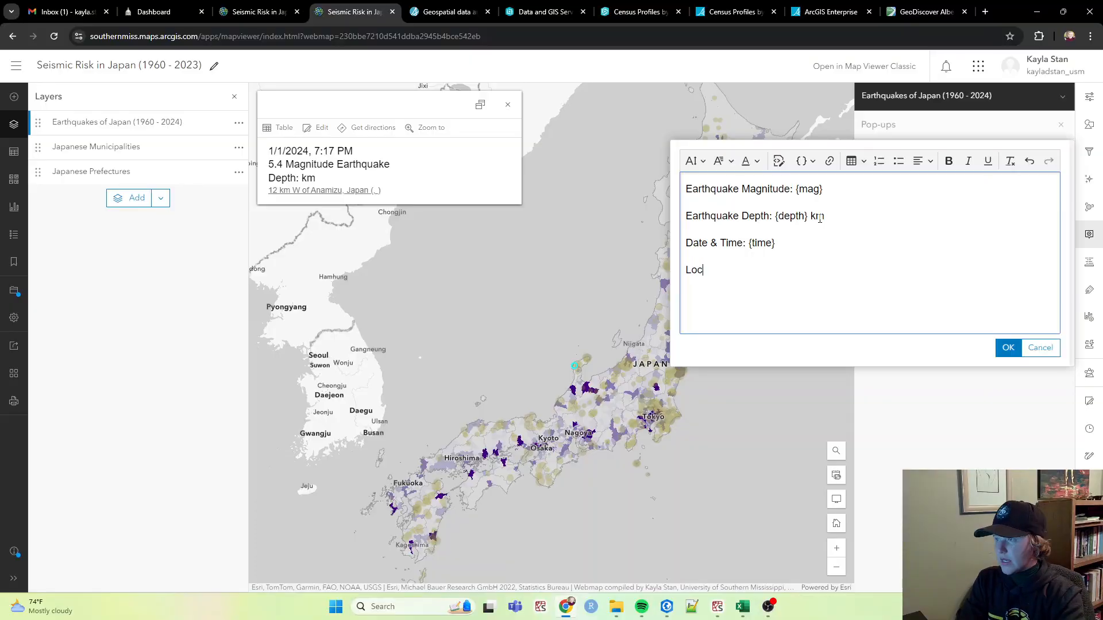
text(ation:)
- Add the line "For more information" below the "Location:" line
key(Return)
text({la)
key(BackSpace)
key(BackSpace)
key(BackSpace)
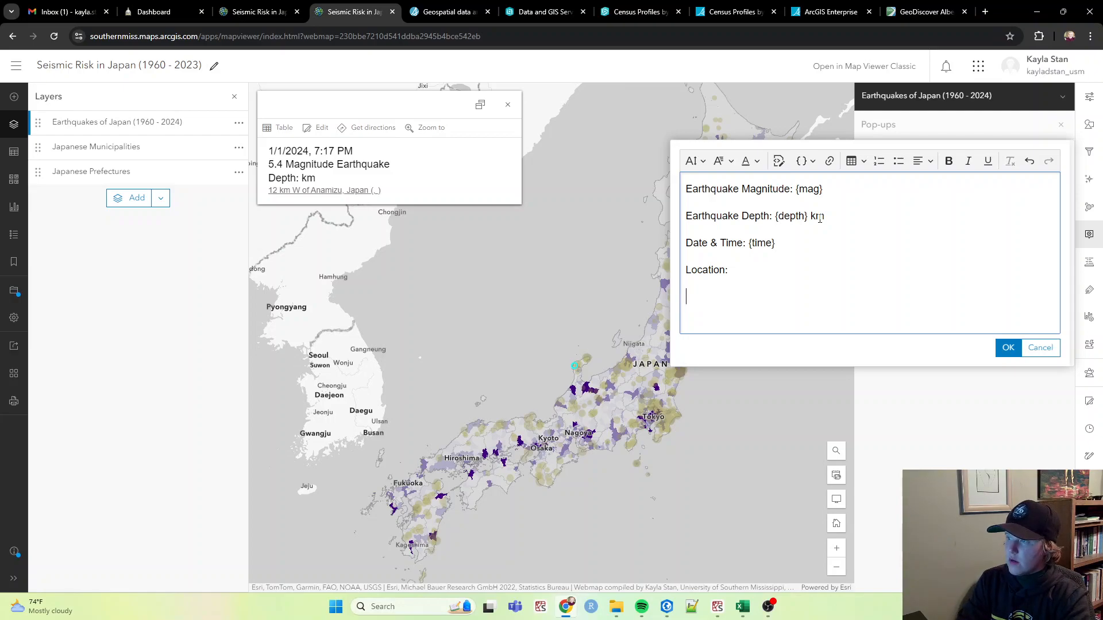
text(For )
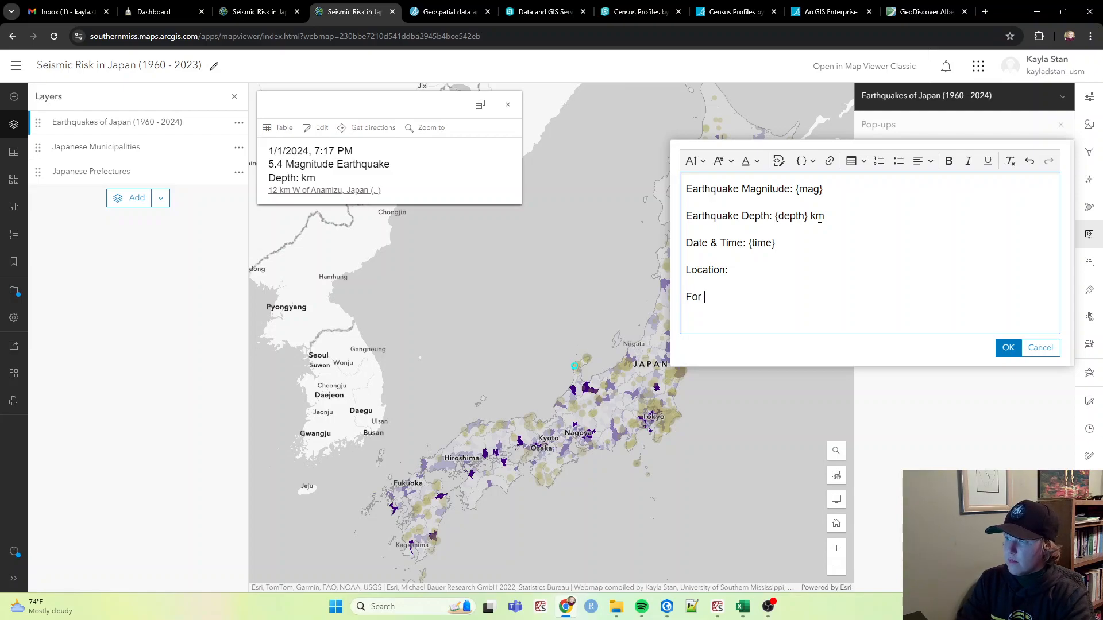
text(more information)
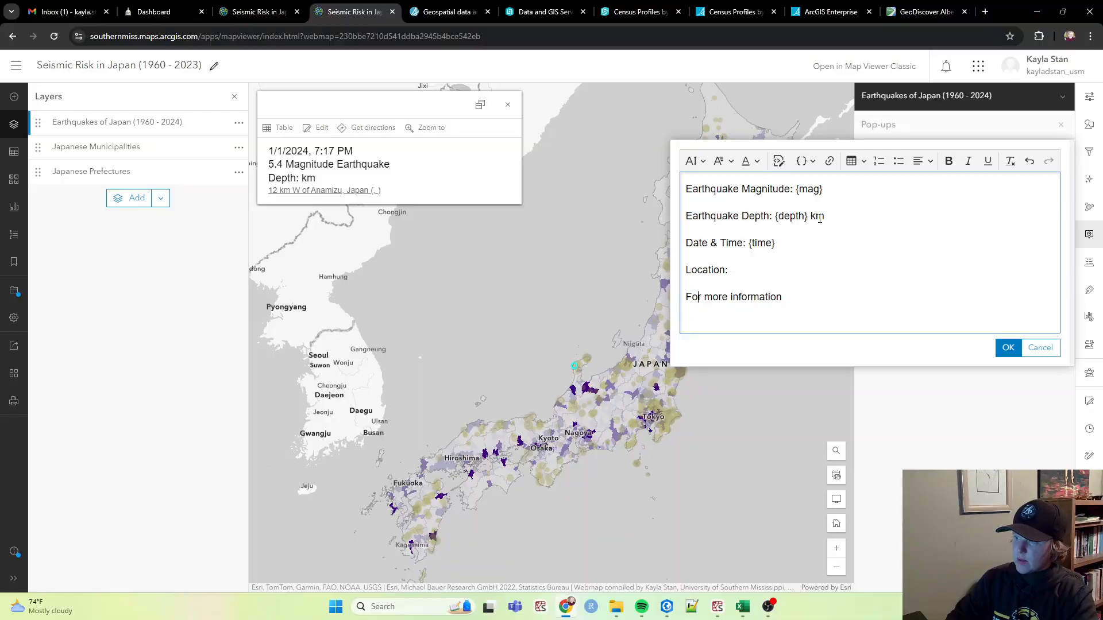
- Reword the last line of the pop-up text to "Click for more information"
text(Click f)
key(Left)
key(Left)
key(Left)
key(Left)
key(Left)
key(Left)
key(Left)
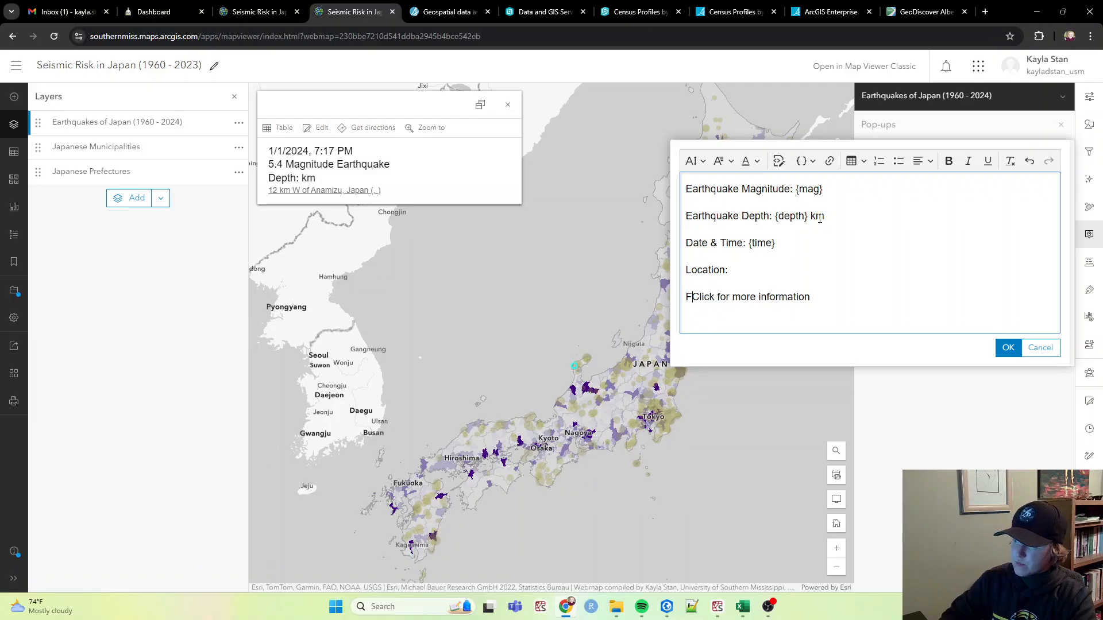
key(BackSpace)
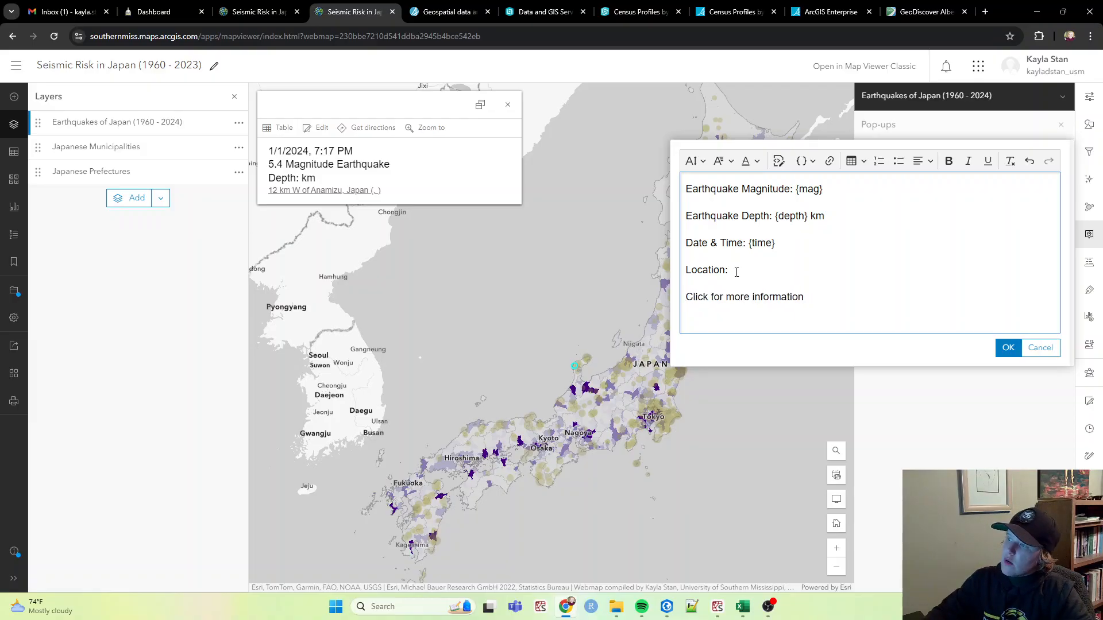
- Insert the Location Name field {place} after "Location:" in the pop-up text
click(806, 161)
scroll(853, 414, down, 6)
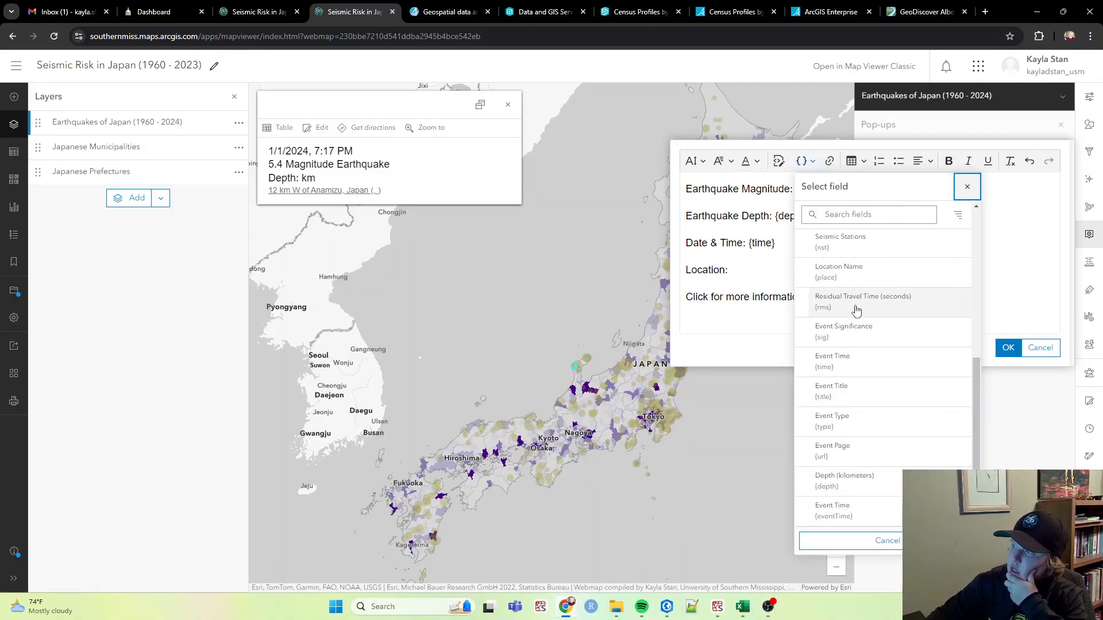
click(842, 271)
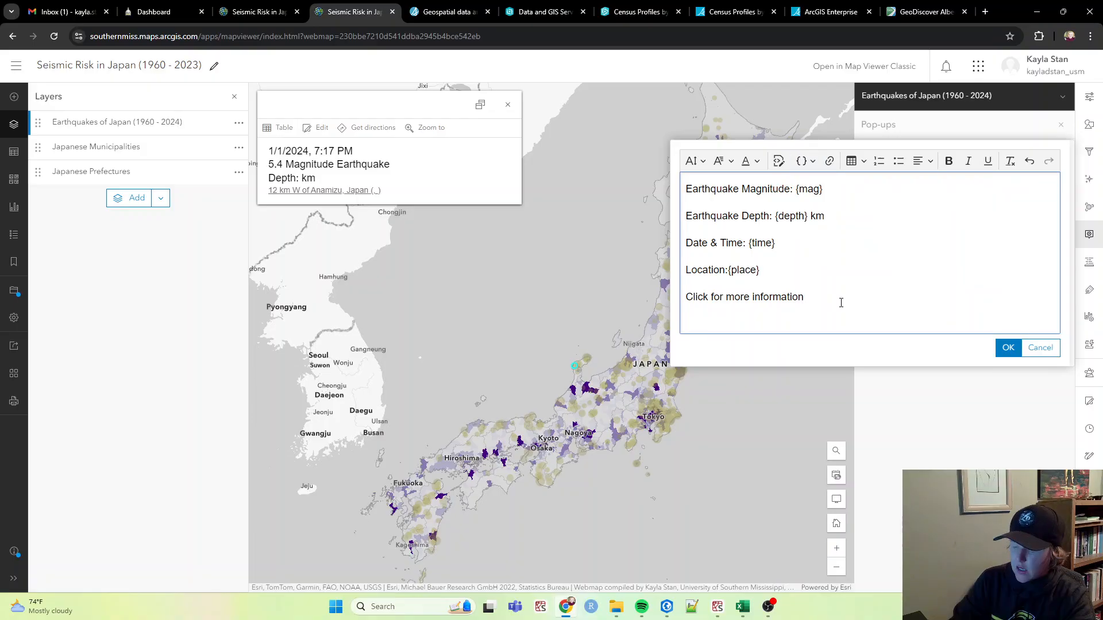
text(:)
click(805, 165)
click(687, 297)
drag(686, 297, 804, 298)
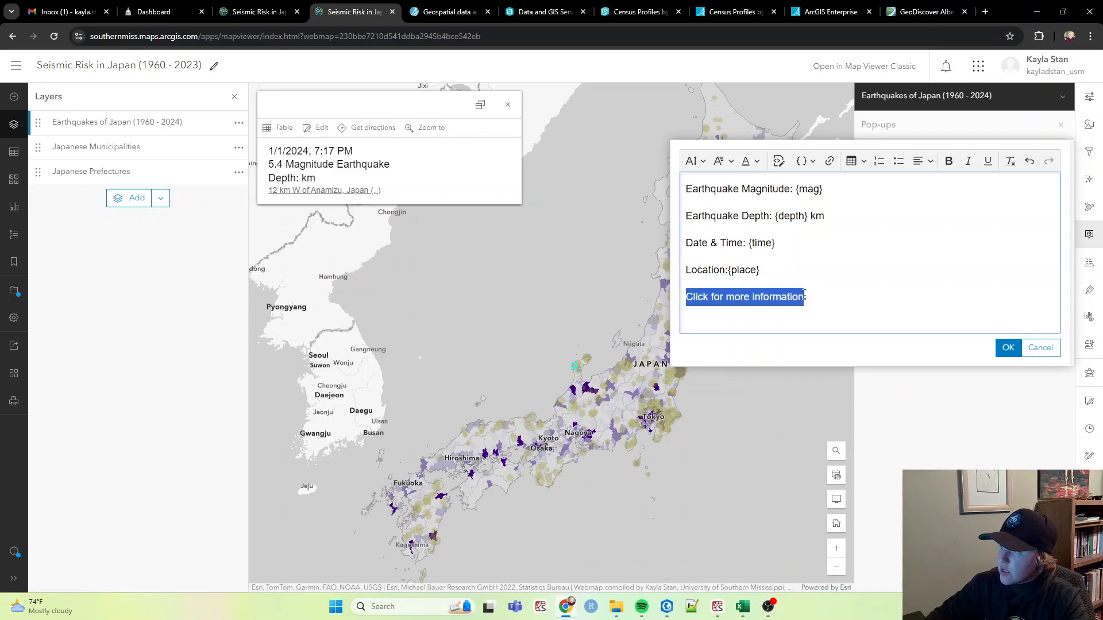
click(812, 163)
click(967, 186)
click(778, 160)
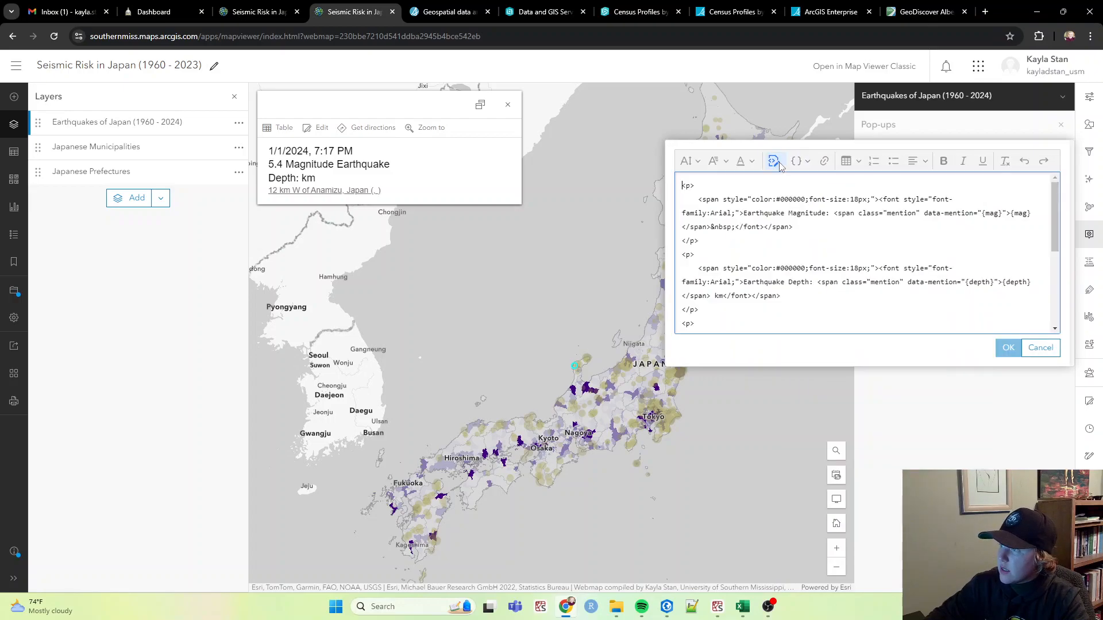
click(795, 163)
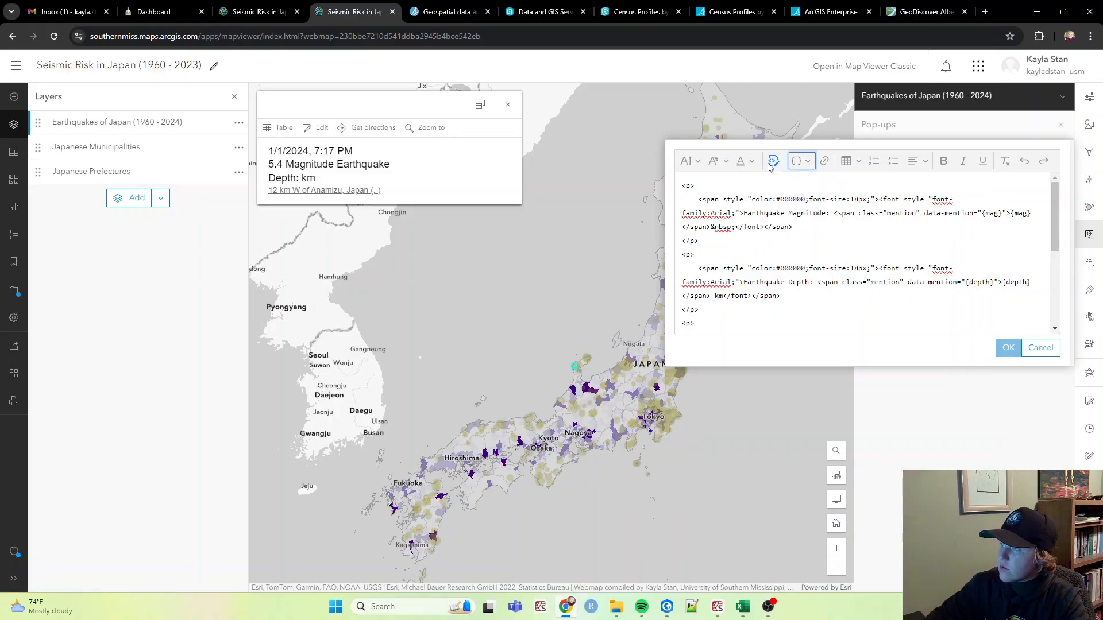
click(773, 161)
- Replace the words "Click for more information" in the pop-up text with the Event Page field {url}
drag(804, 299, 682, 299)
right_click(714, 301)
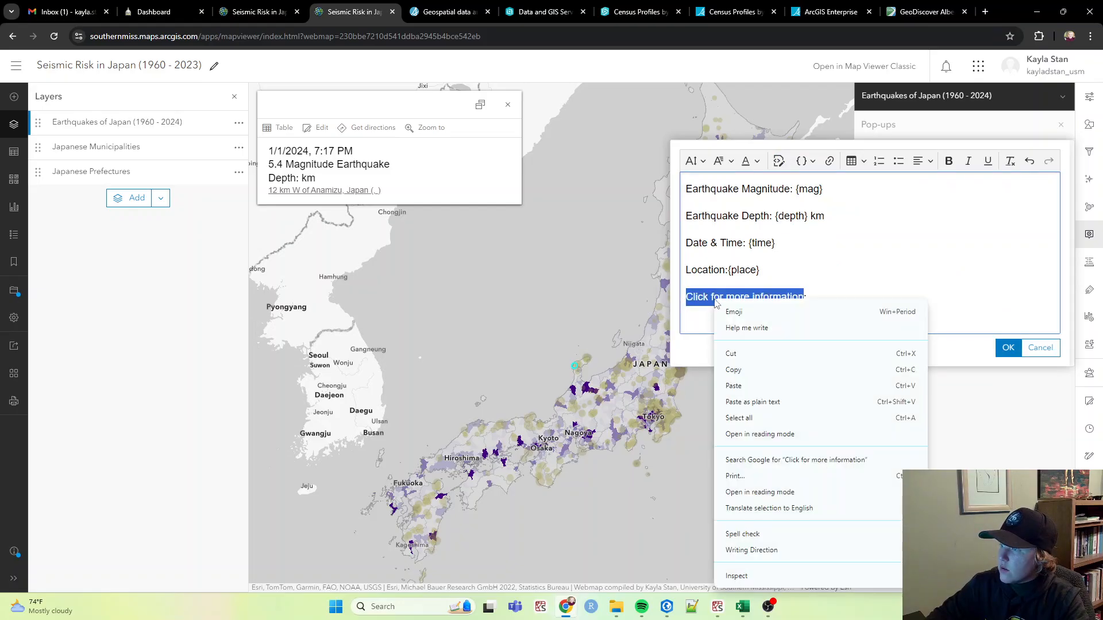
click(829, 161)
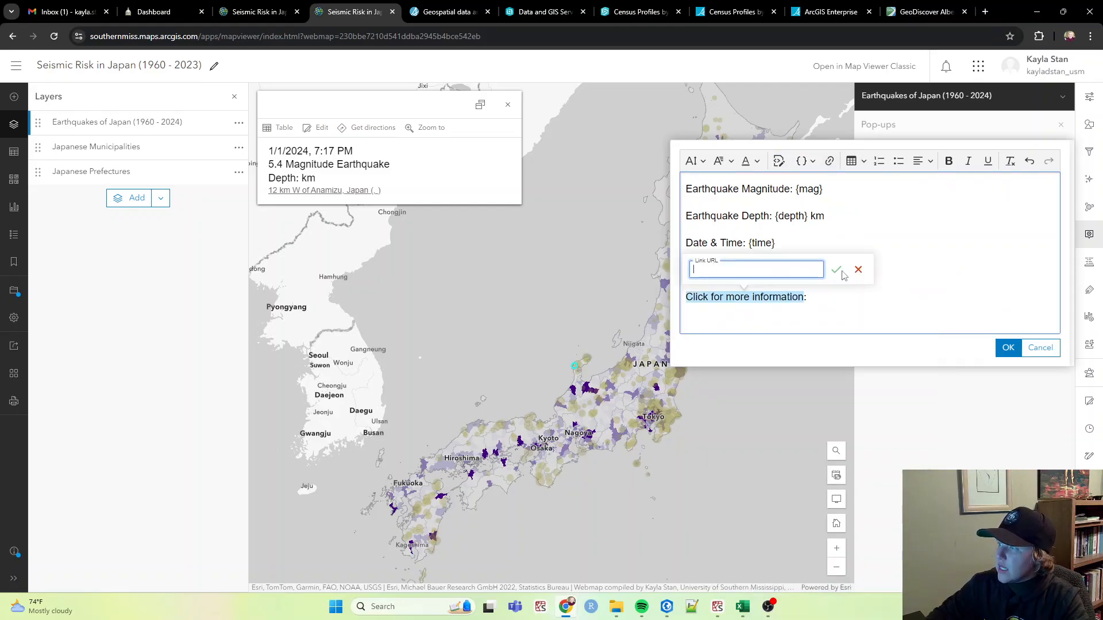
click(805, 162)
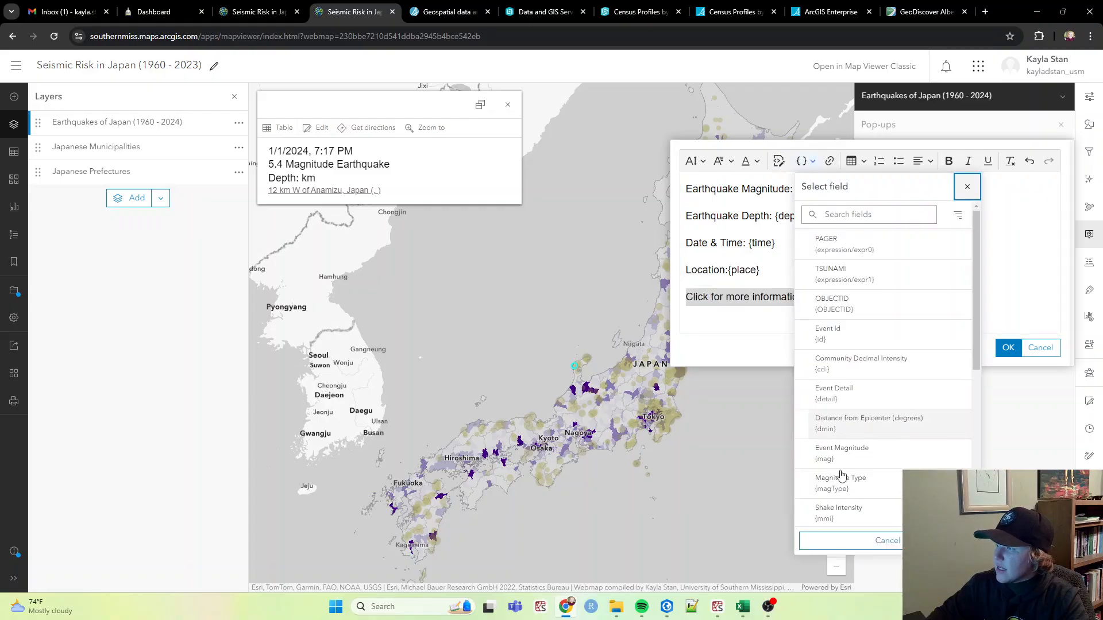
scroll(849, 483, down, 7)
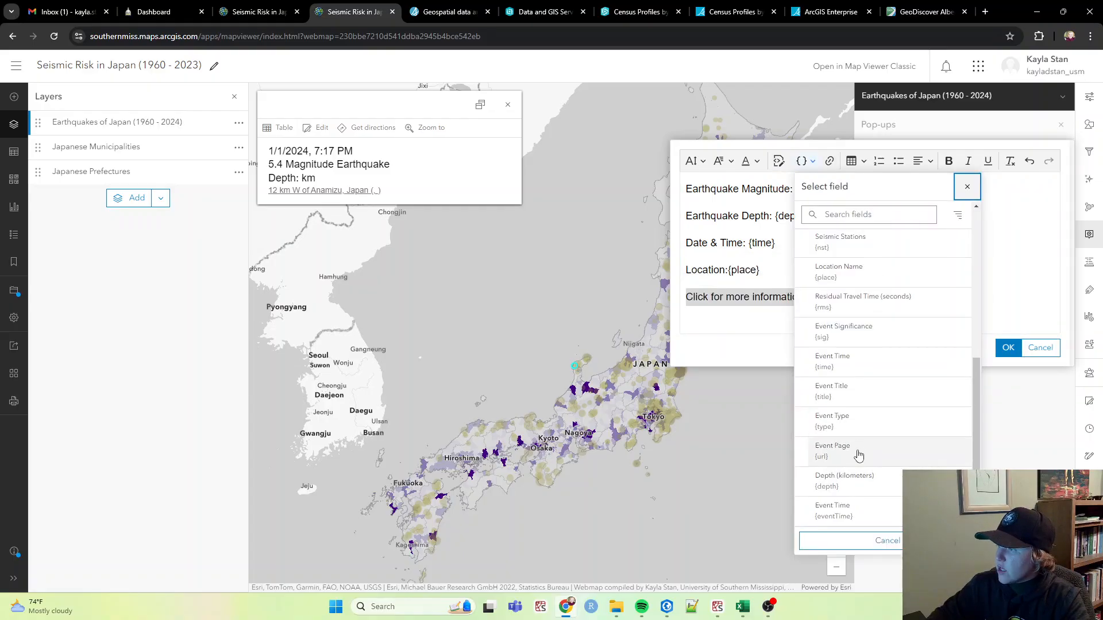
click(858, 456)
text(:)
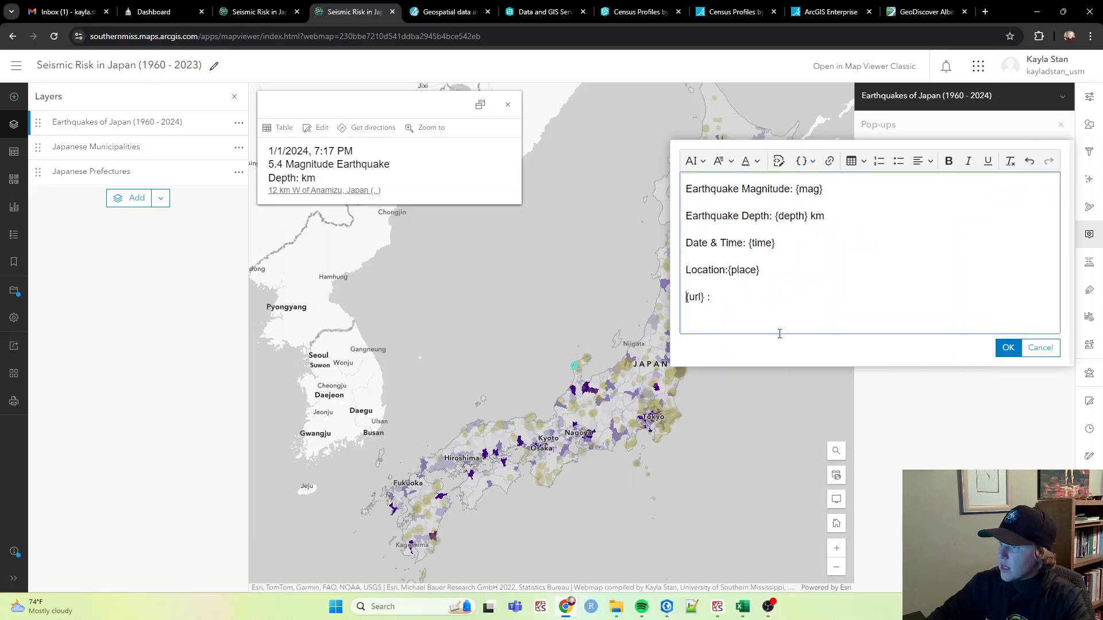
- Add the label "Click for more information:" before {url} and remove the stray colon after the field
key(Home)
text(Clic)
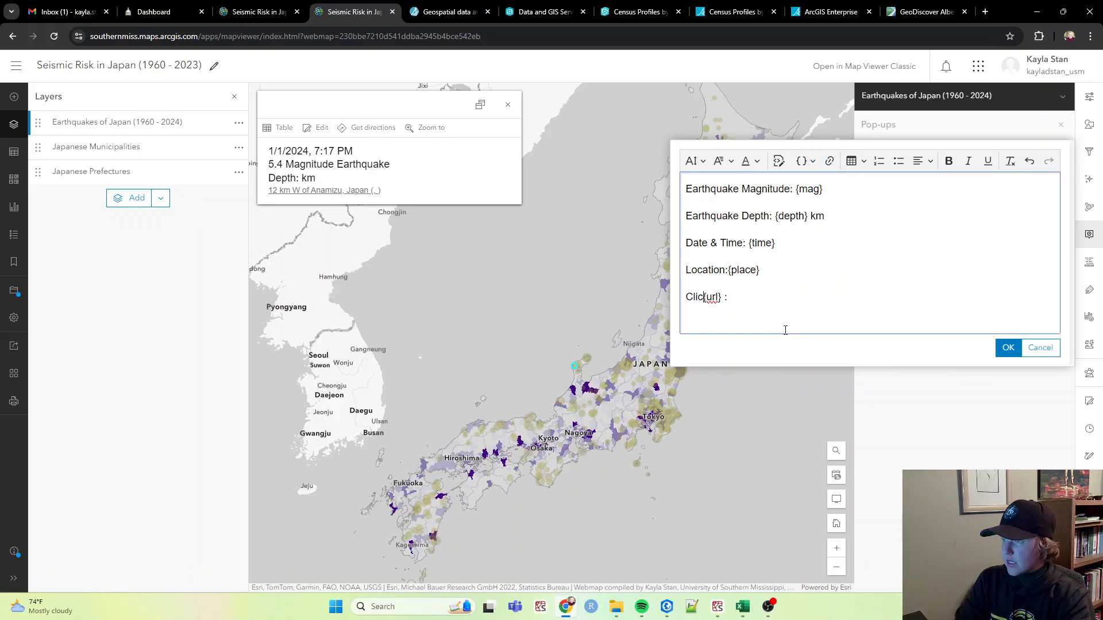
text(k for more in)
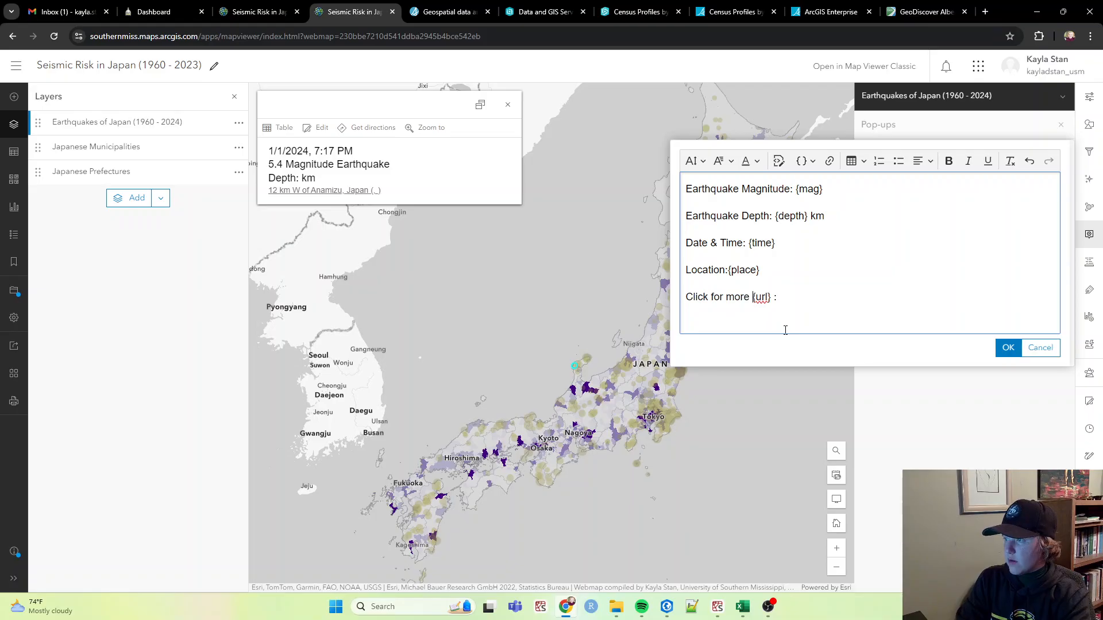
text(formationL:)
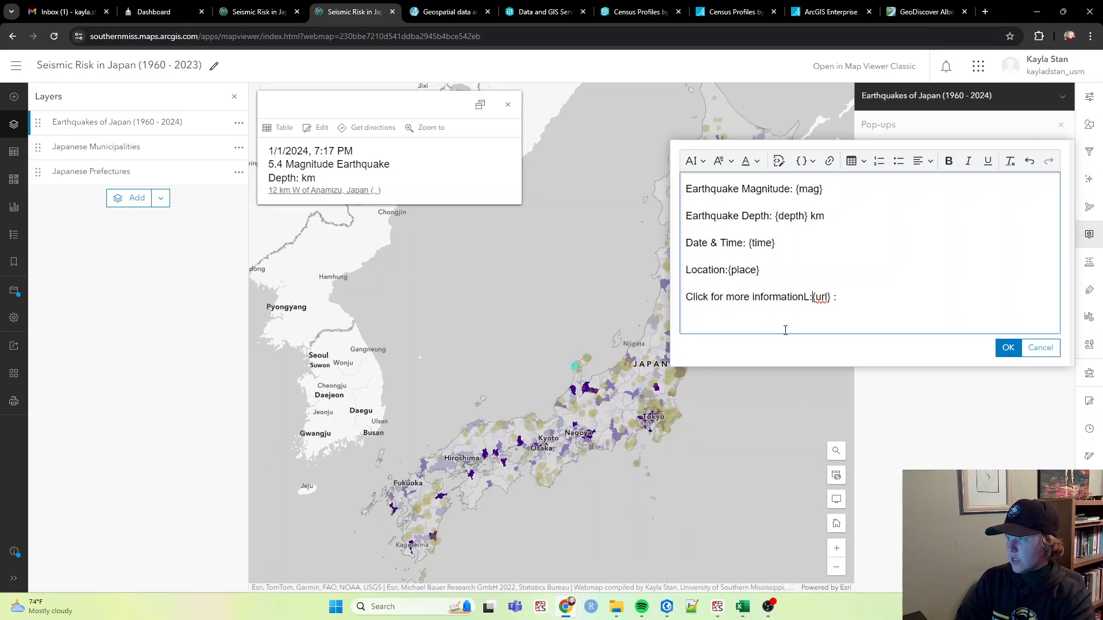
key(BackSpace)
key(BackSpace)
text(:)
key(End)
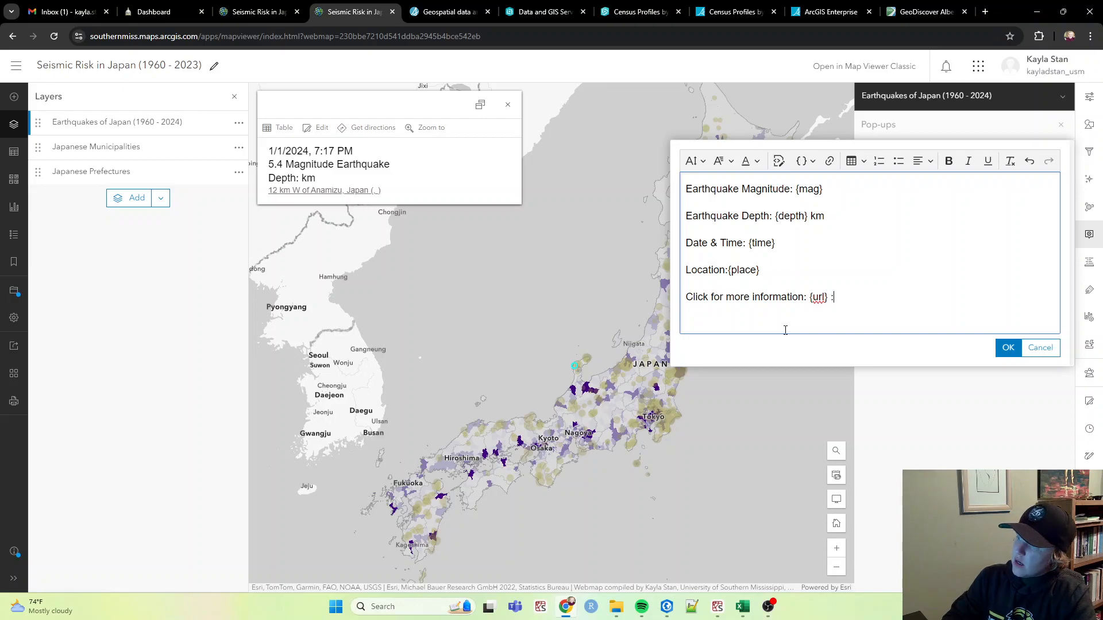
key(BackSpace)
key(BackSpace)
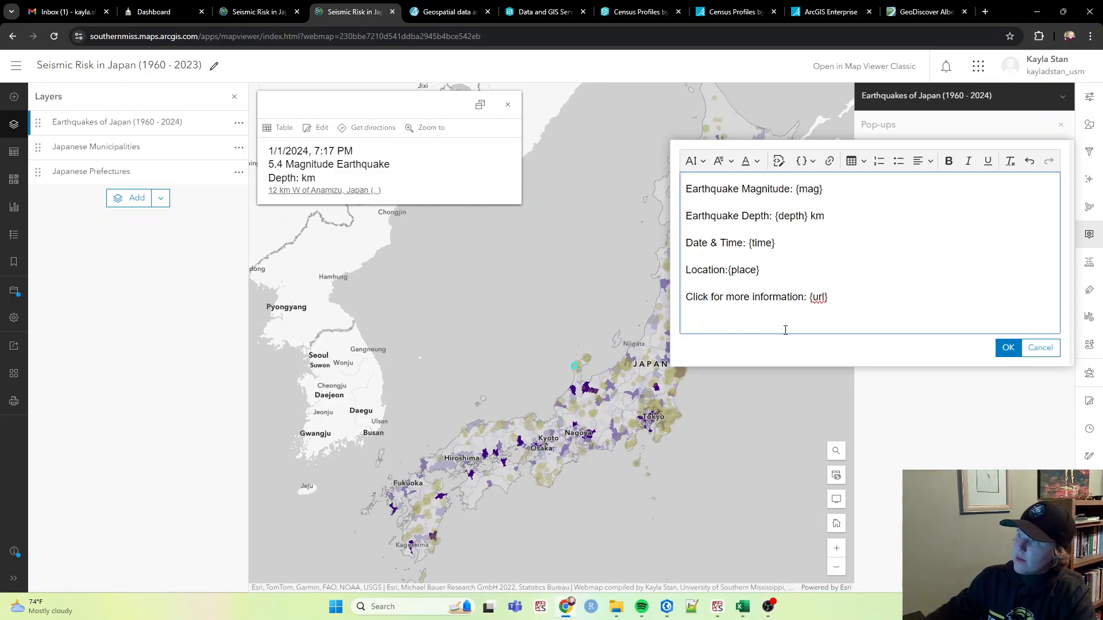
- Make the labels "Earthquake Magnitude:", "Earthquake Depth:", "Date & Time:" and "Location:" bold in the pop-up text
drag(760, 270, 793, 189)
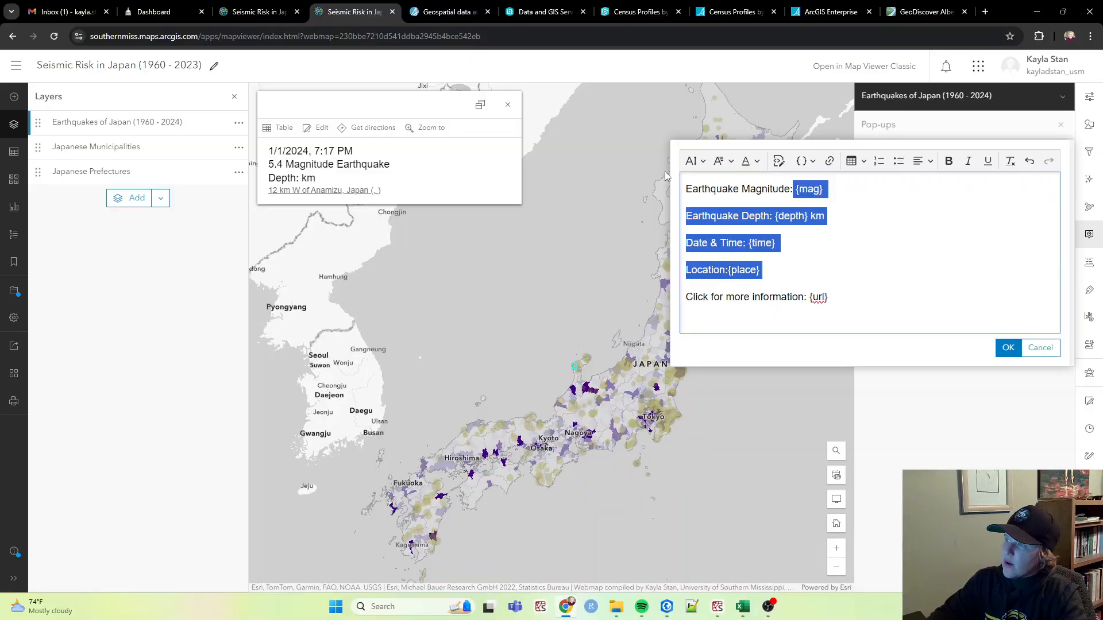
drag(685, 188, 793, 189)
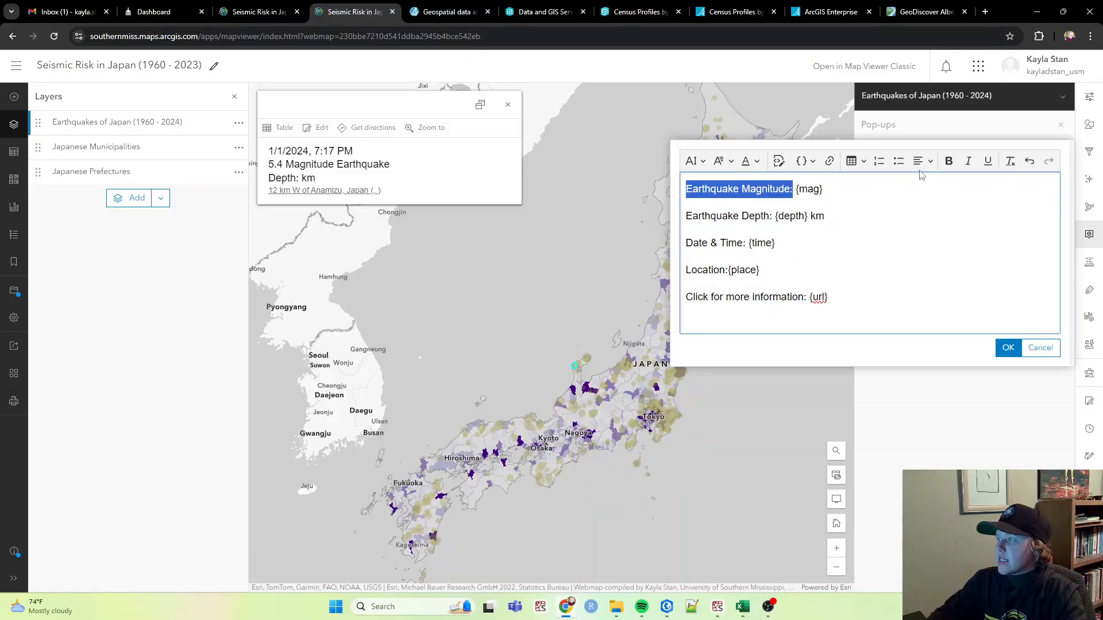
key(ctrl+b)
drag(774, 217, 687, 212)
key(ctrl+b)
drag(748, 243, 684, 270)
key(ctrl+b)
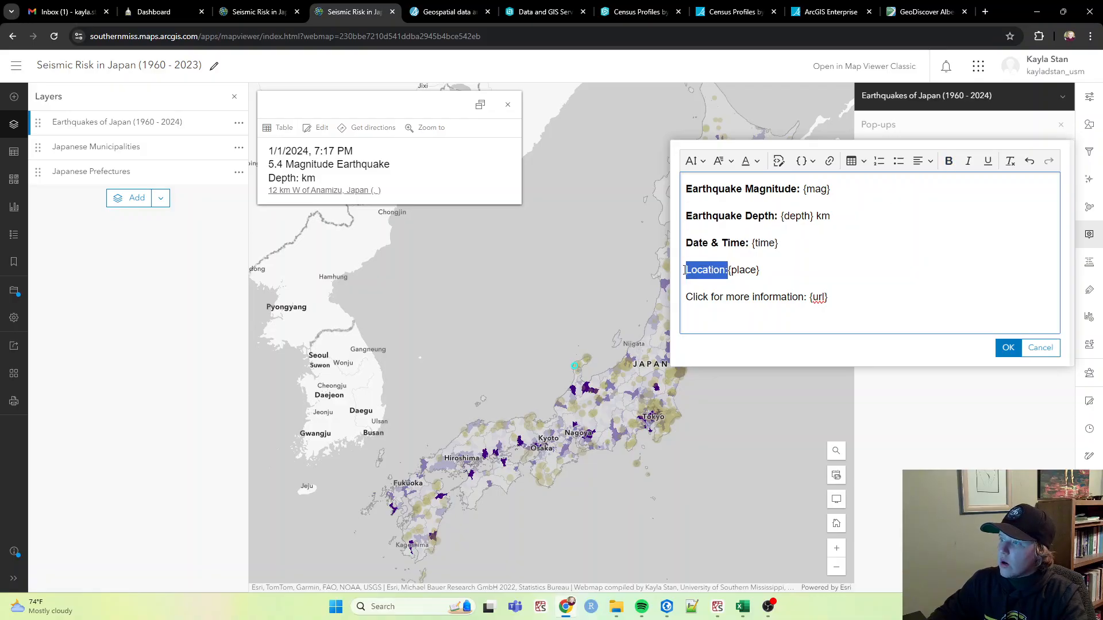
click(948, 161)
- Make the "Click for more information:" label bold and apply the edited pop-up text
drag(806, 297, 830, 297)
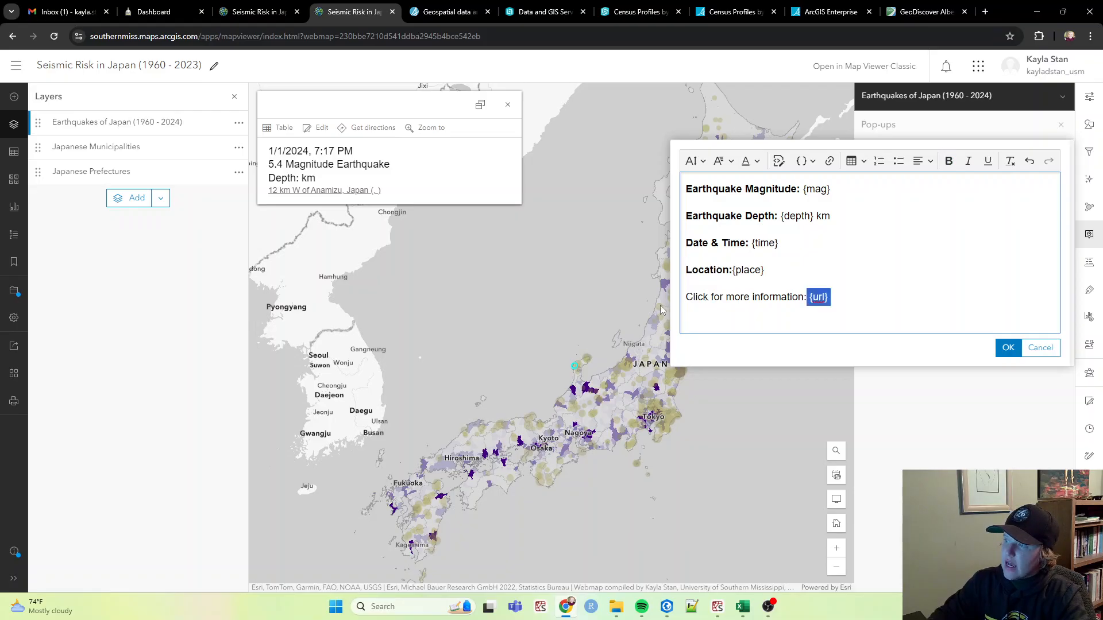
drag(686, 297, 805, 297)
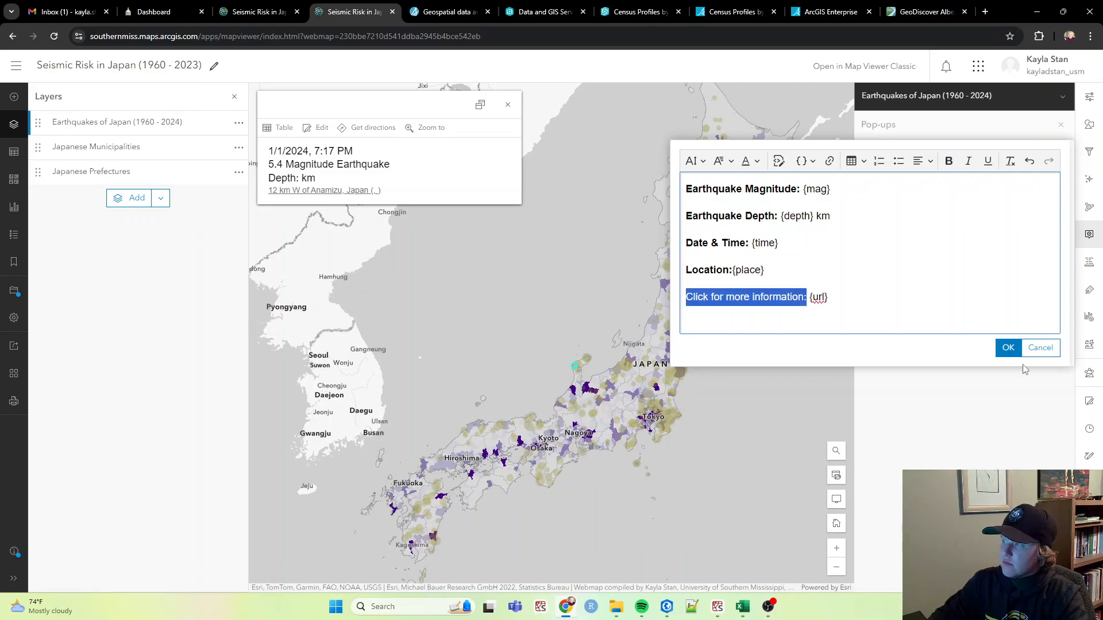
click(1008, 347)
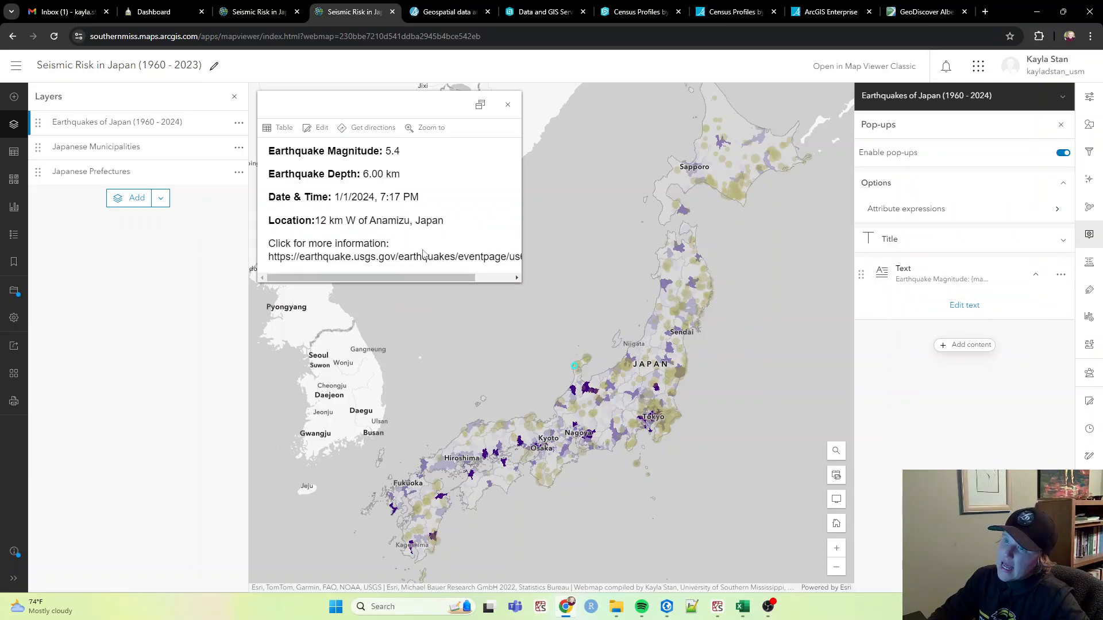
click(965, 306)
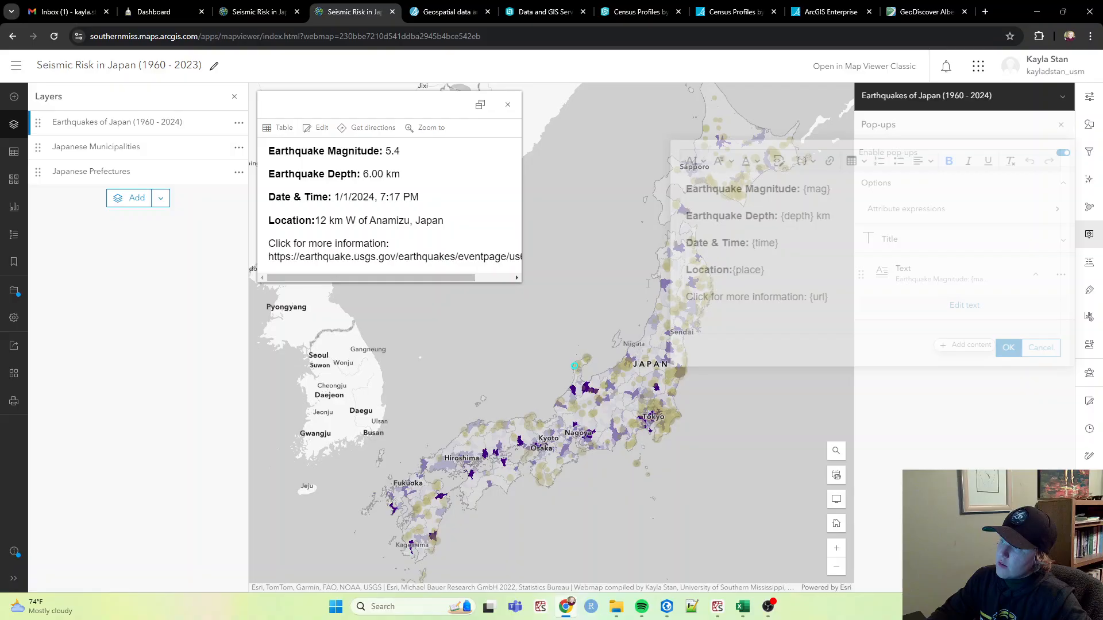
drag(806, 297, 679, 299)
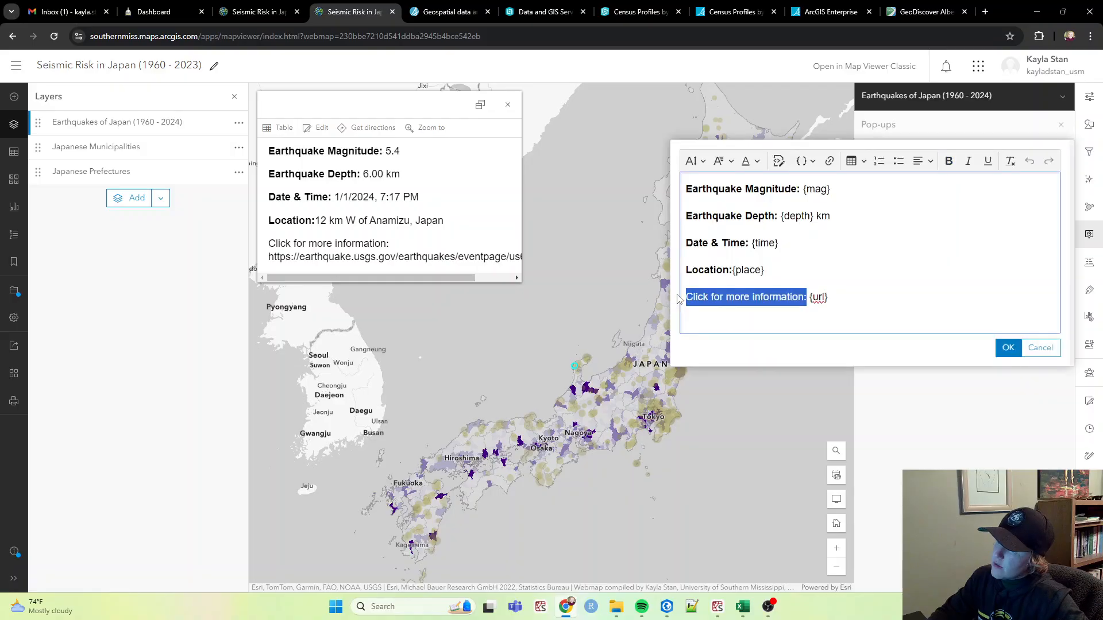
key(ctrl+b)
click(1008, 348)
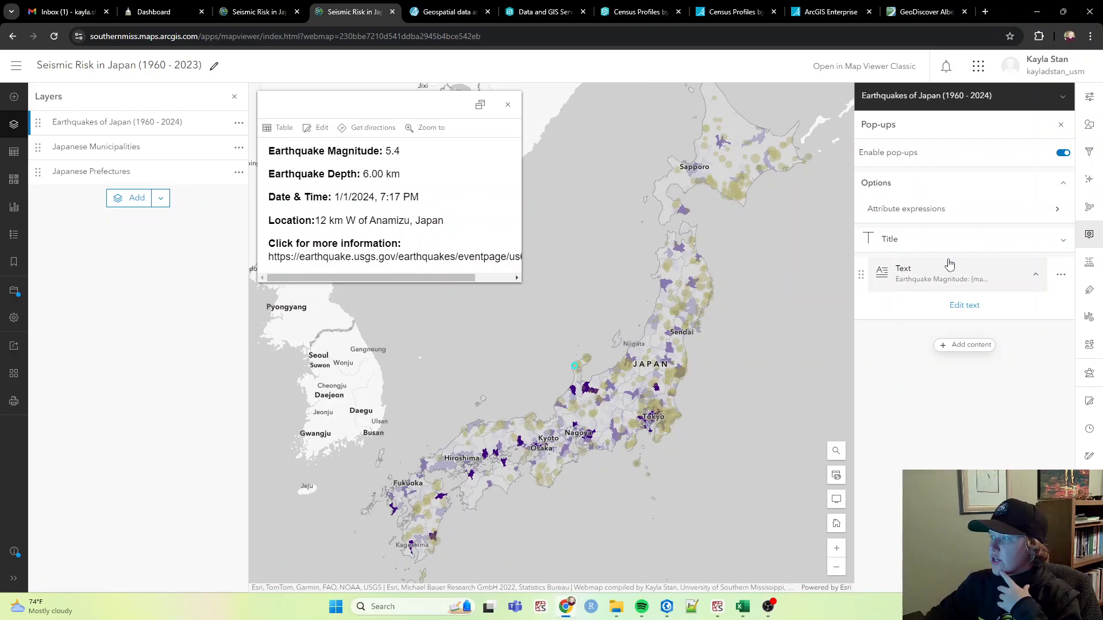
- Set the pop-up title of the earthquake layer to the Event Title field {title}
click(1008, 241)
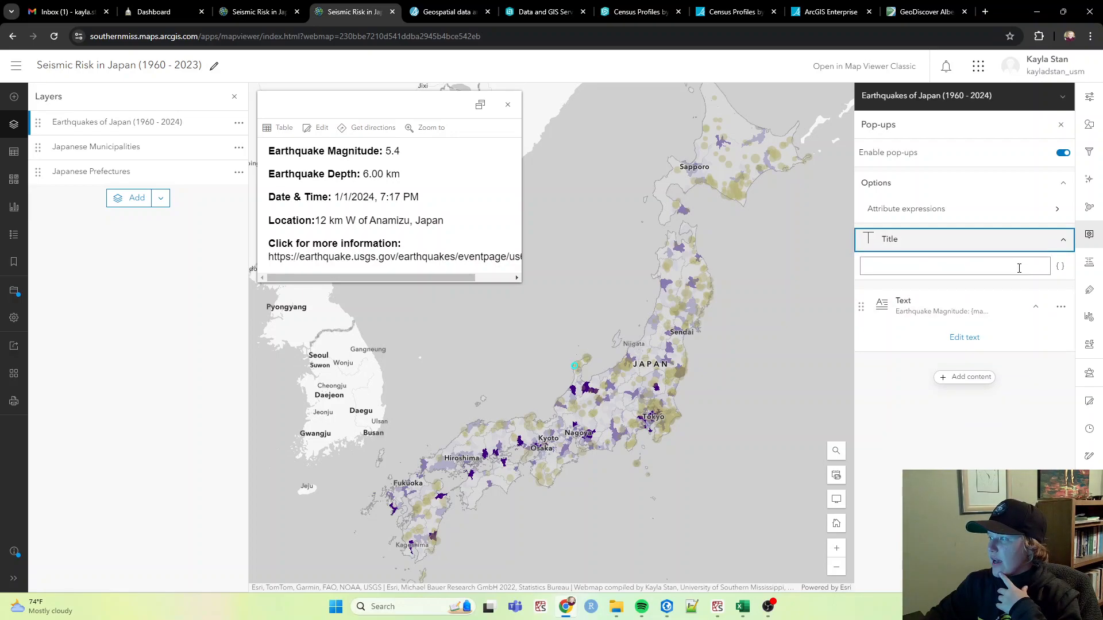
click(1059, 265)
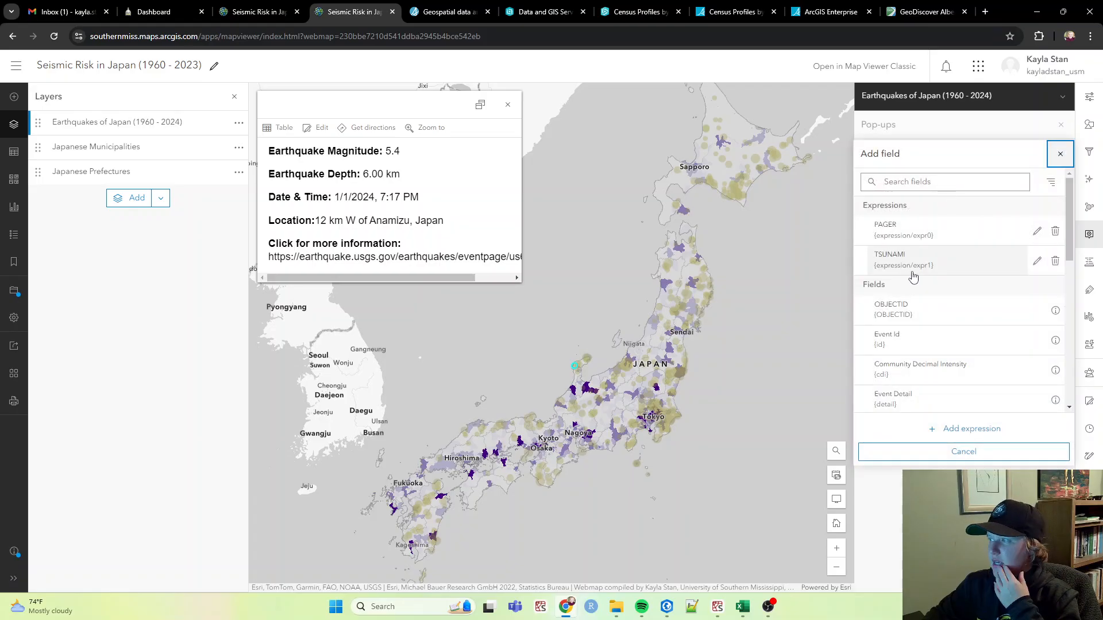
scroll(912, 310, down, 3)
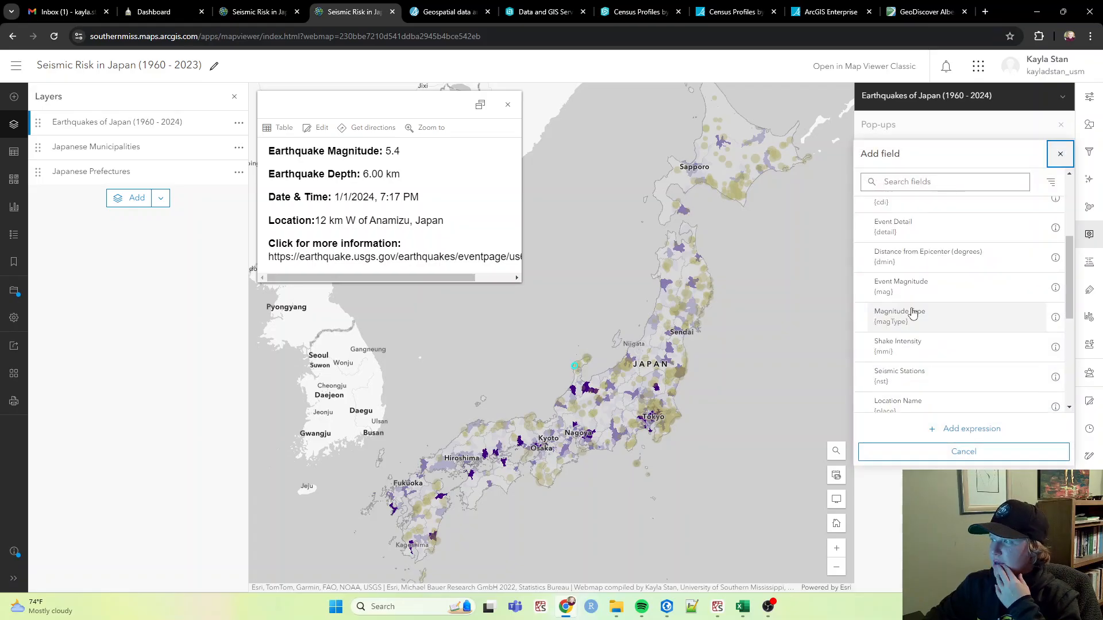
scroll(918, 307, down, 1)
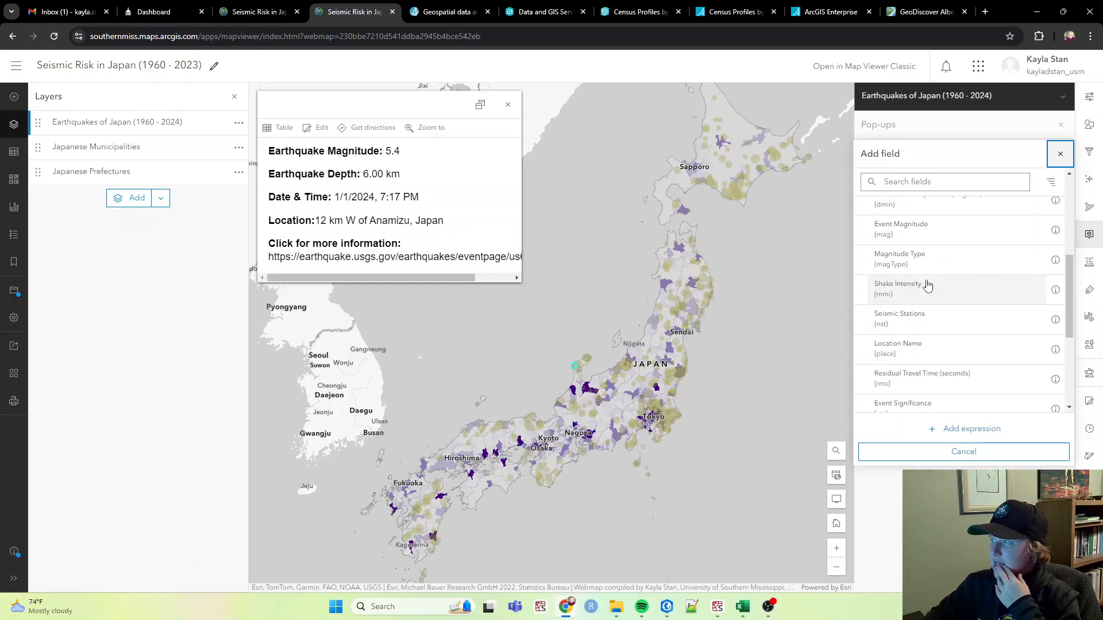
scroll(924, 302, down, 3)
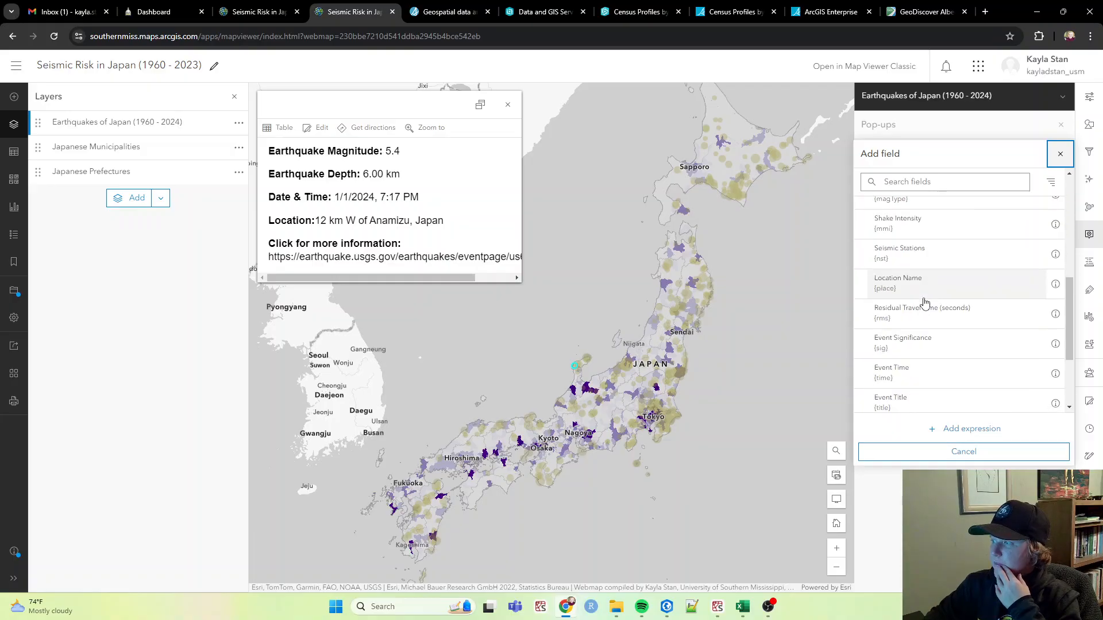
click(924, 302)
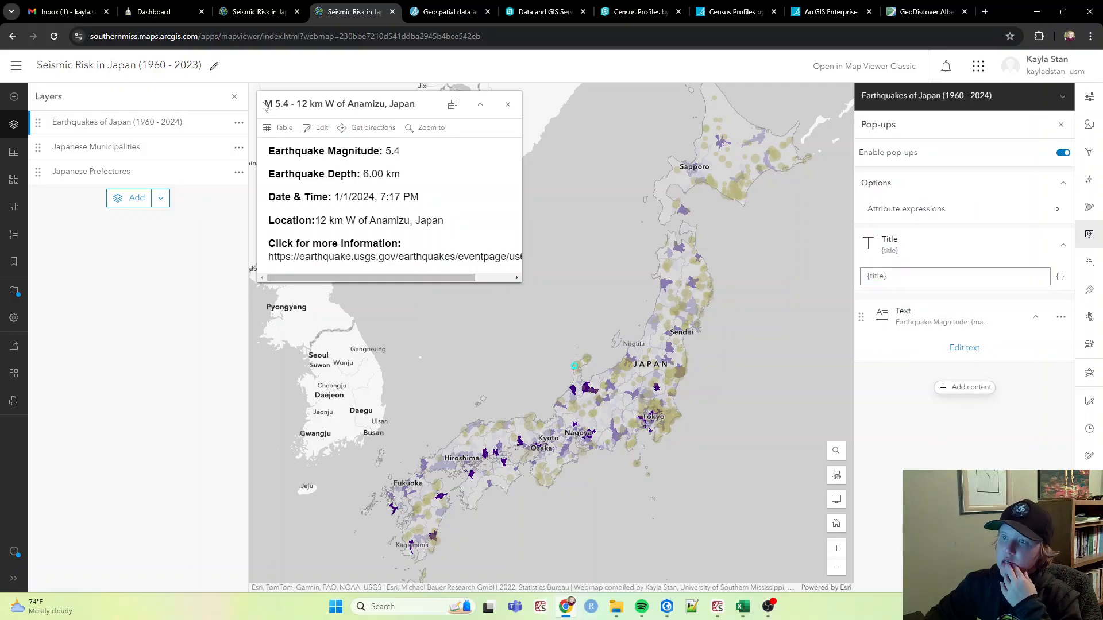
- Review the new pop-up title and inspect the pop-up of another earthquake south of Sendai on the map
drag(268, 107, 416, 105)
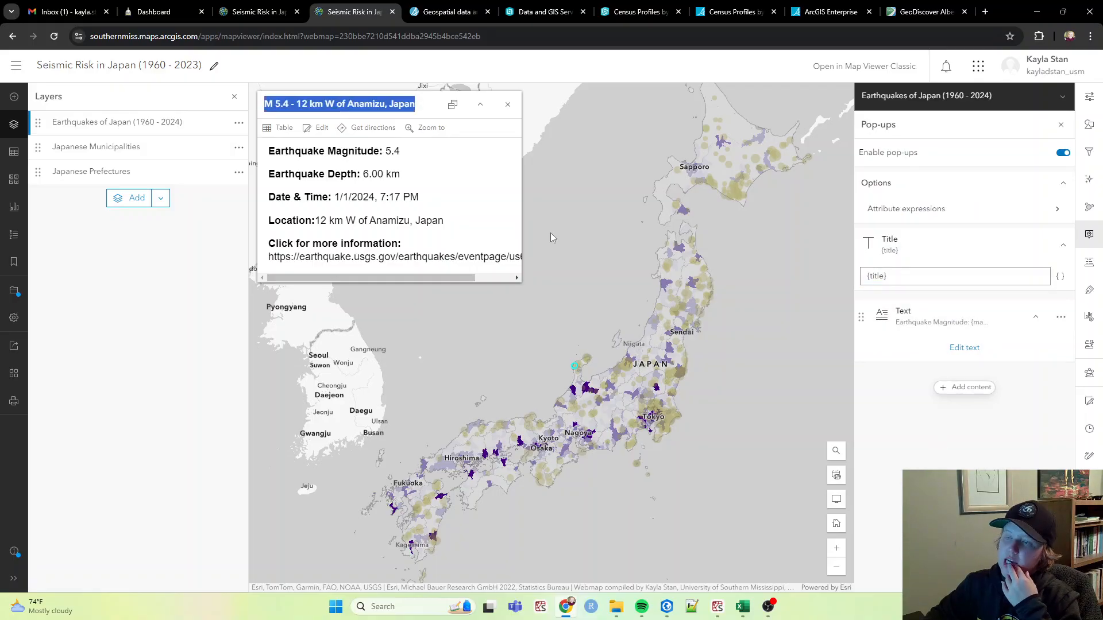
triple_click(916, 276)
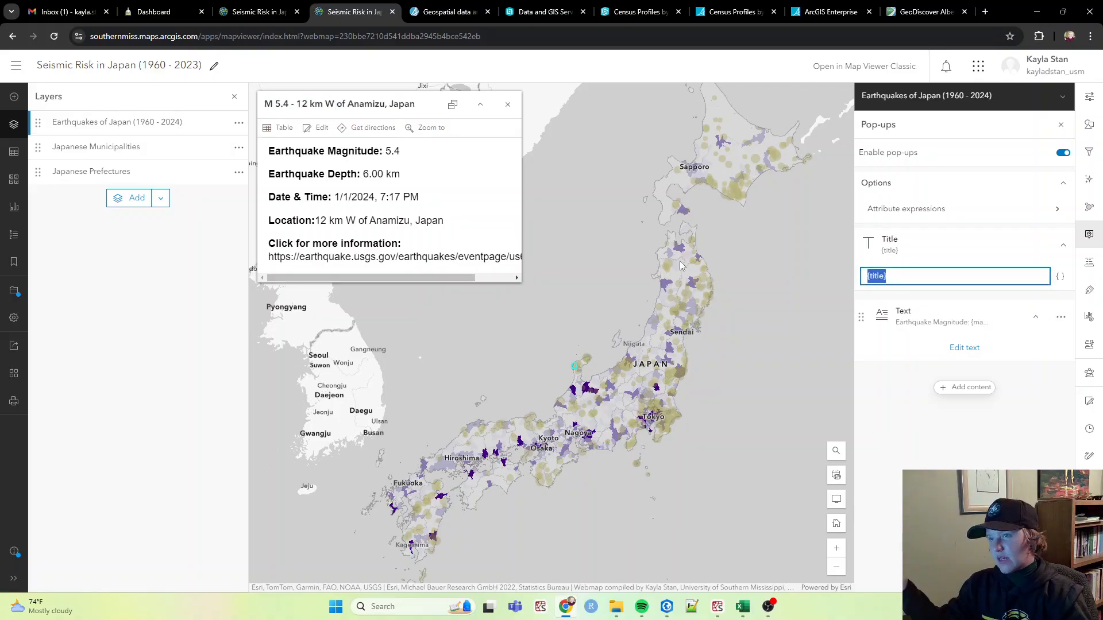
click(947, 442)
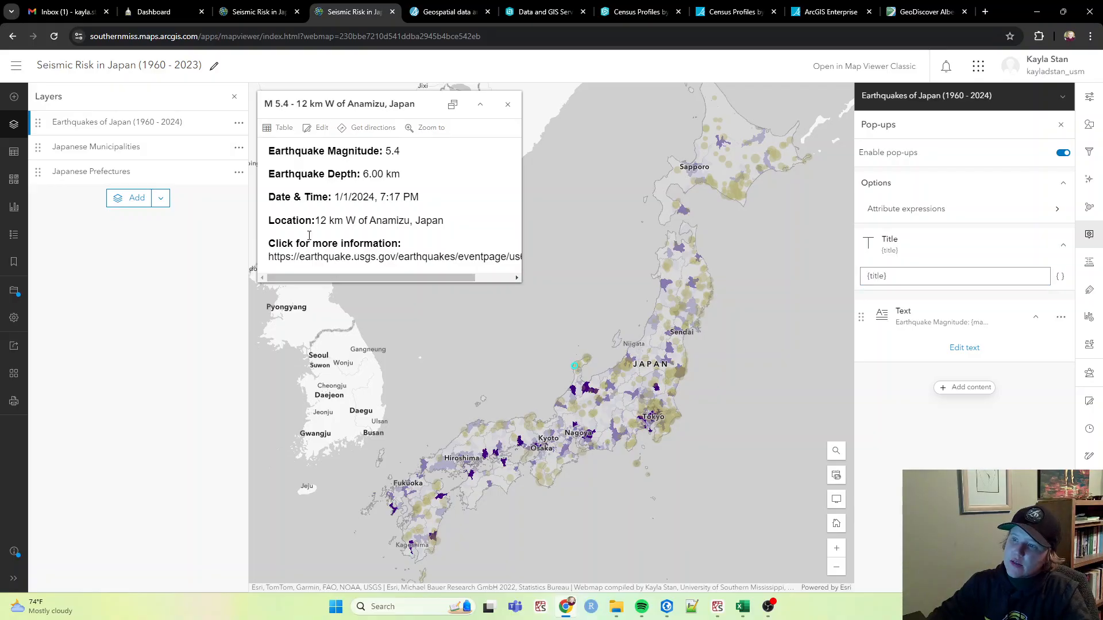
click(965, 388)
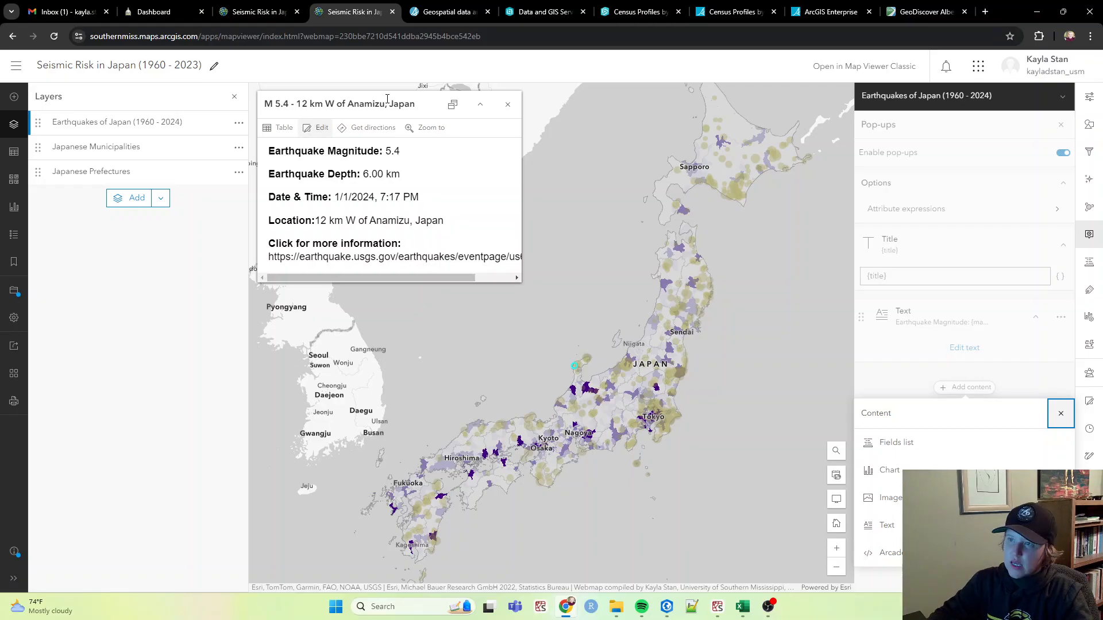
click(673, 374)
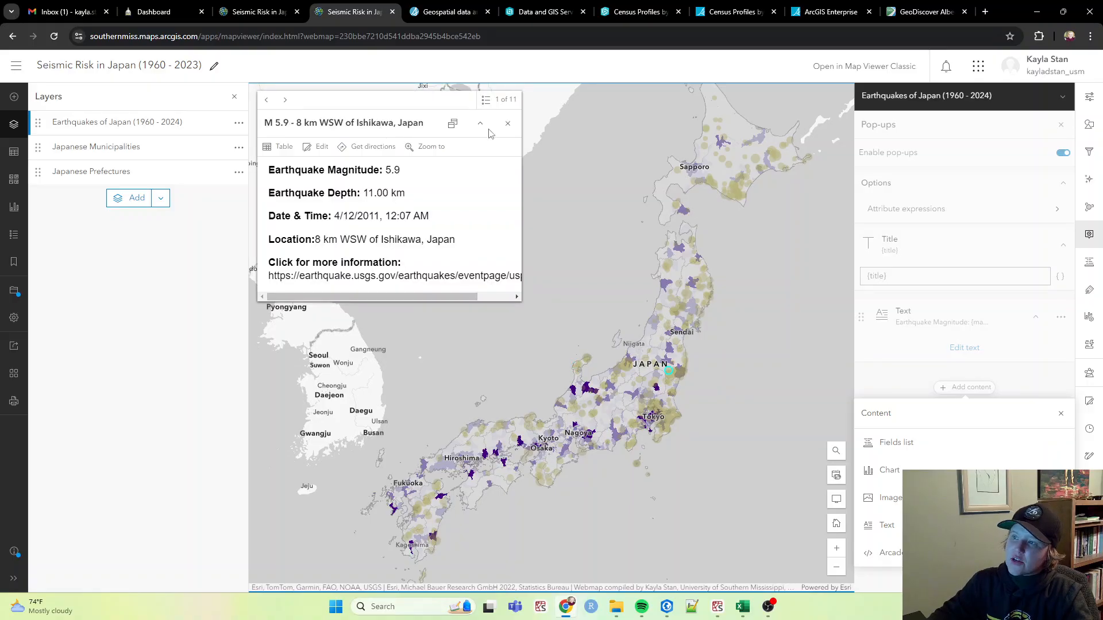
- Close the earthquake pop-up and inspect the pop-up of a Japanese municipality near Hiroshima on the map
click(508, 123)
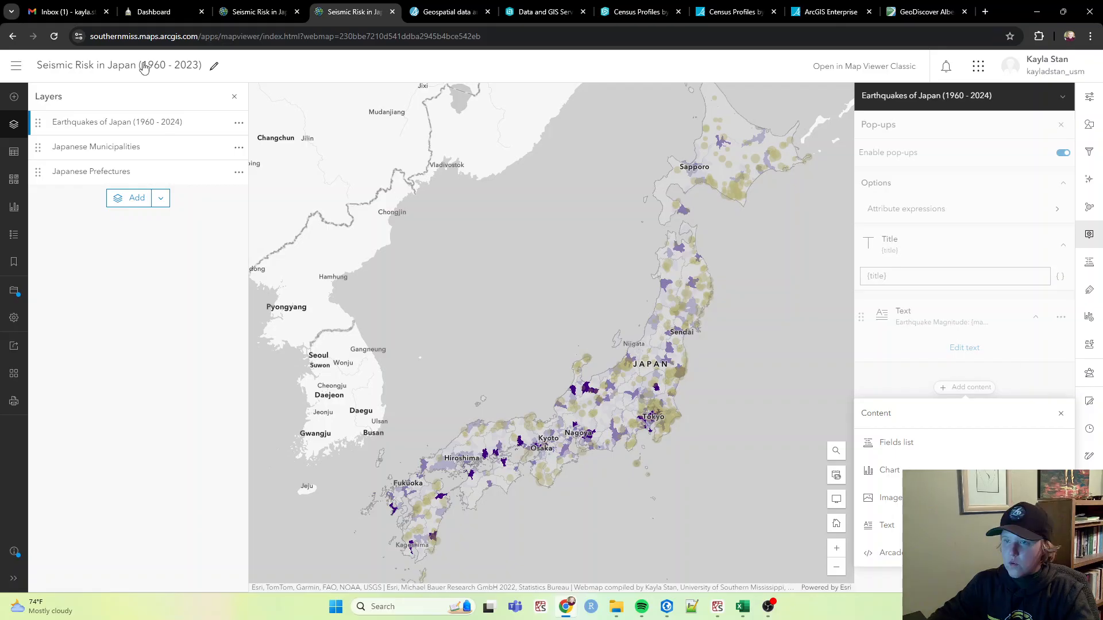
click(142, 159)
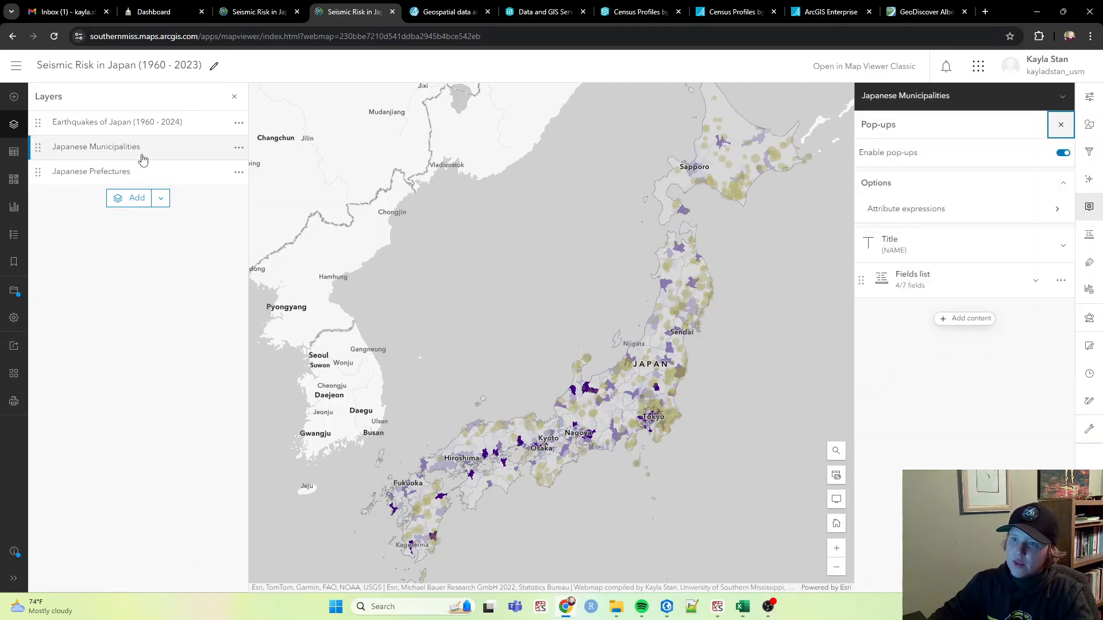
click(479, 447)
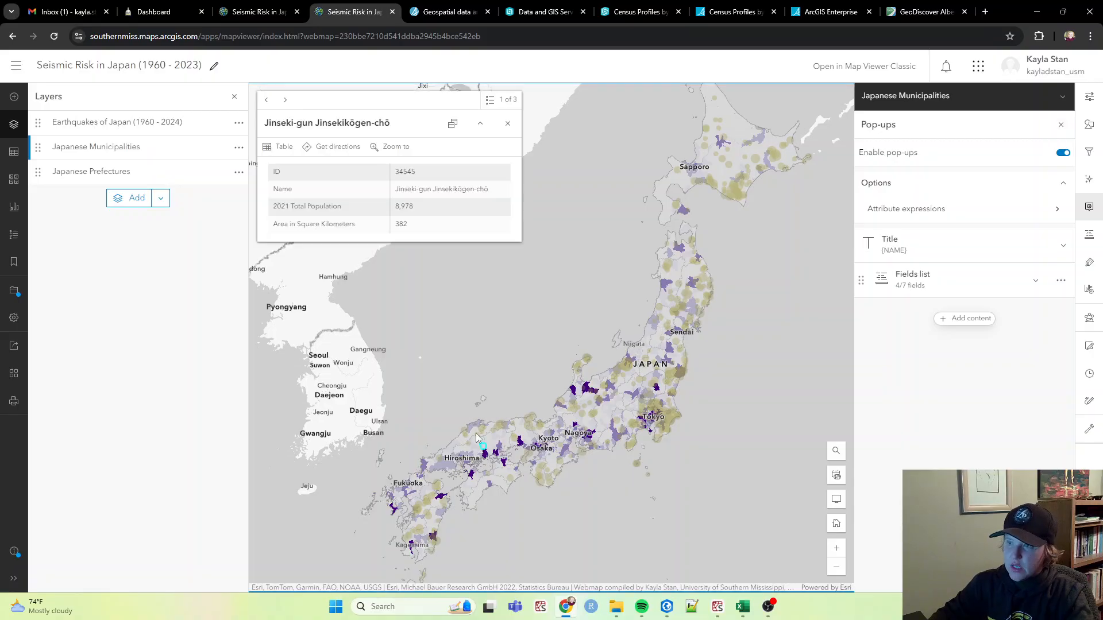
click(508, 123)
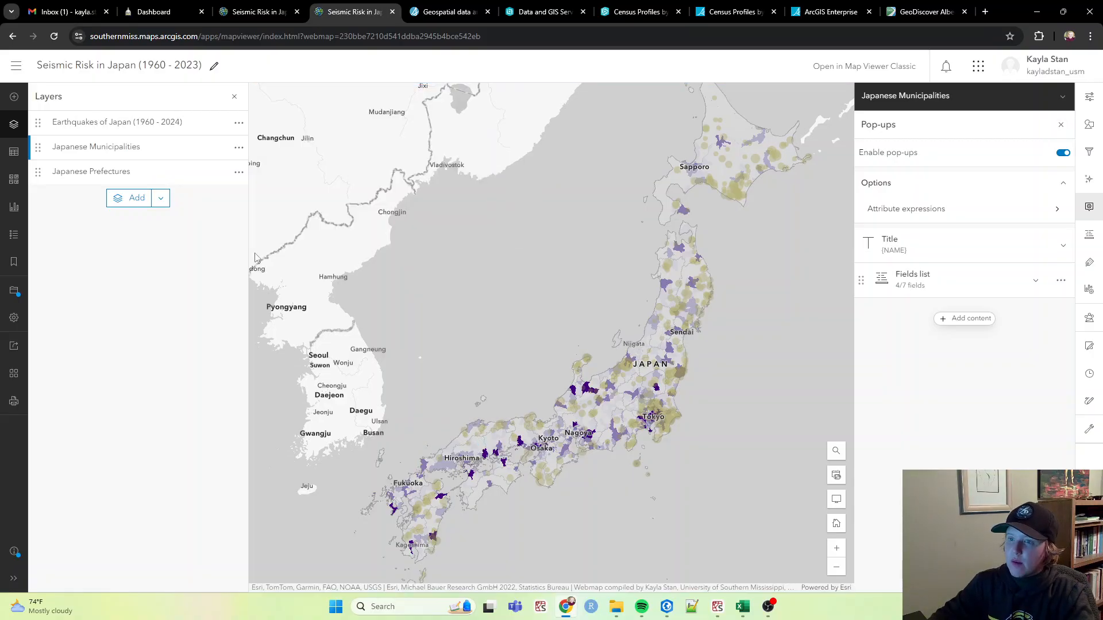
- Turn off pop-ups for the Japanese Municipalities and Japanese Prefectures layers
click(1063, 154)
click(198, 174)
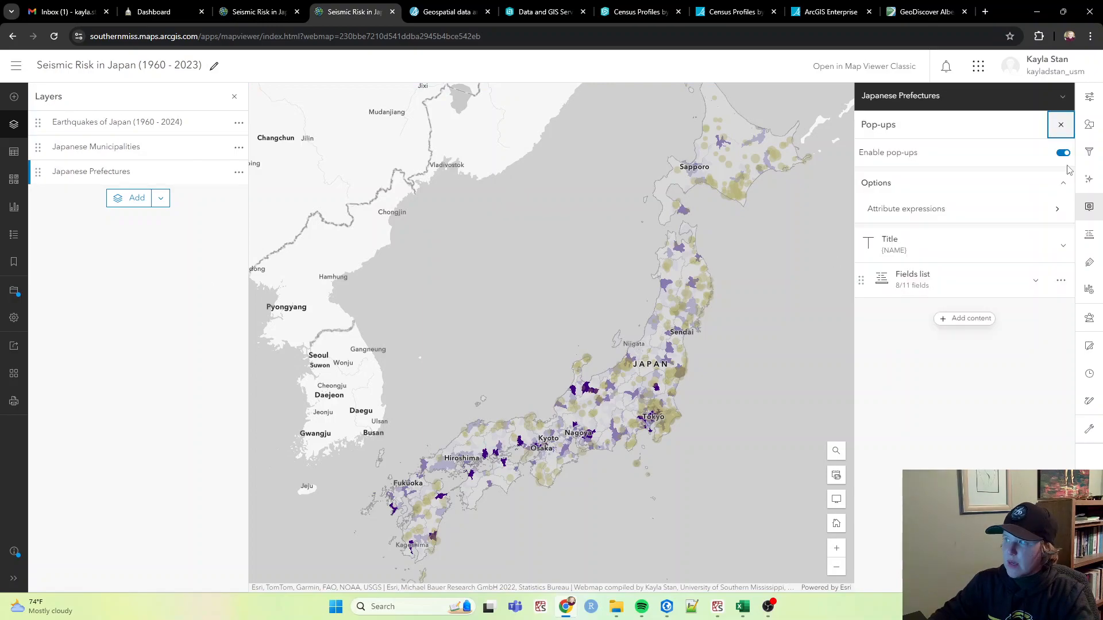
click(1062, 152)
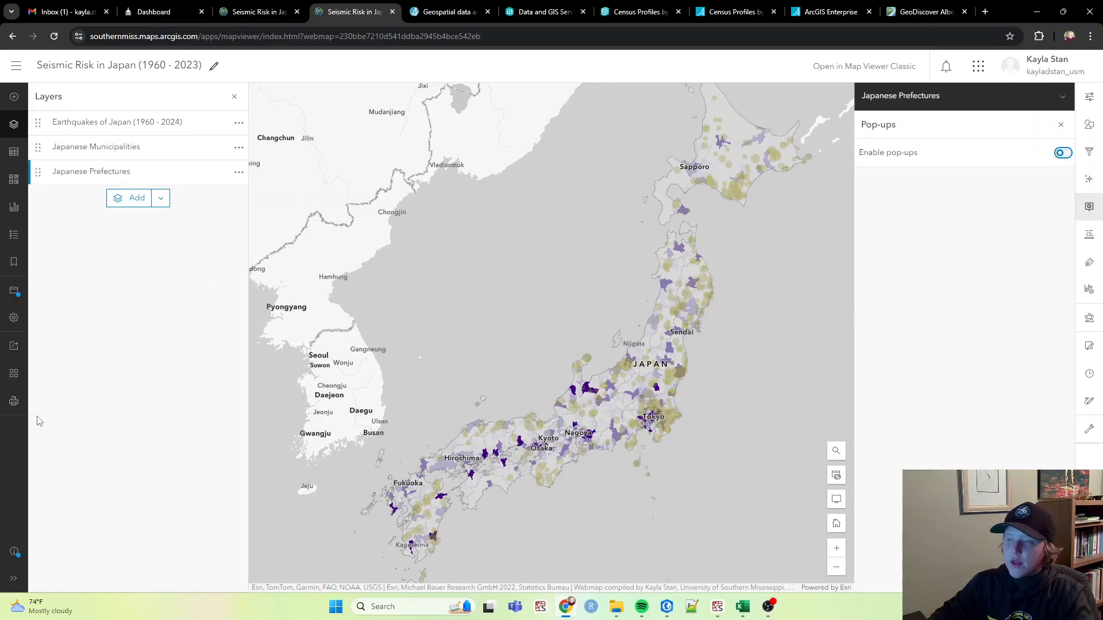
- Re-enable pop-ups for the Japanese Municipalities layer and delete the fields list from its pop-up content
click(154, 151)
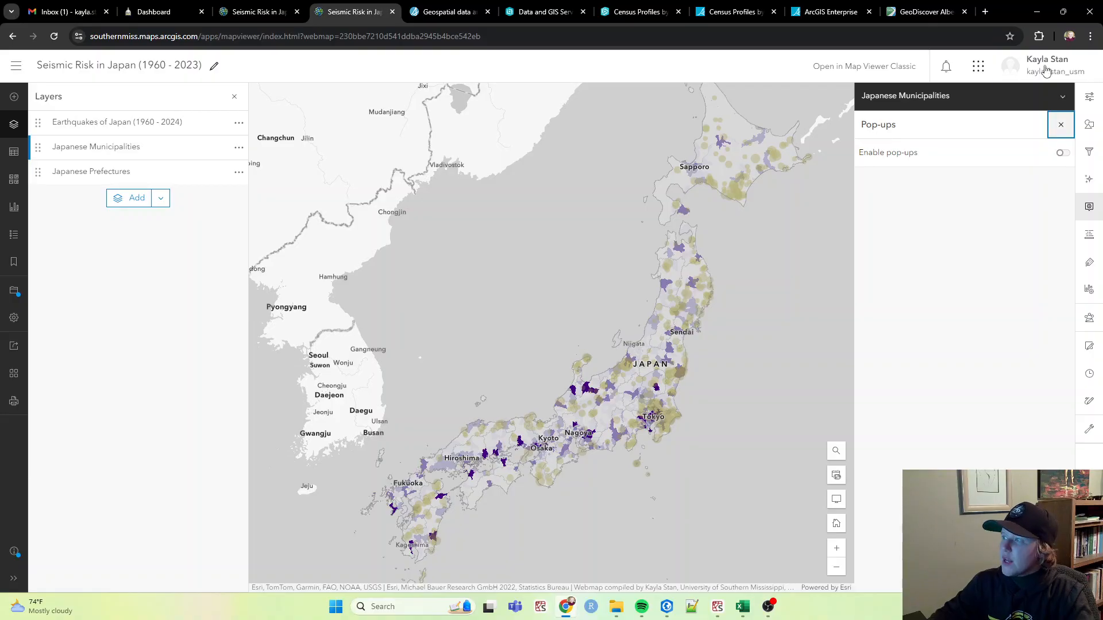
click(1062, 152)
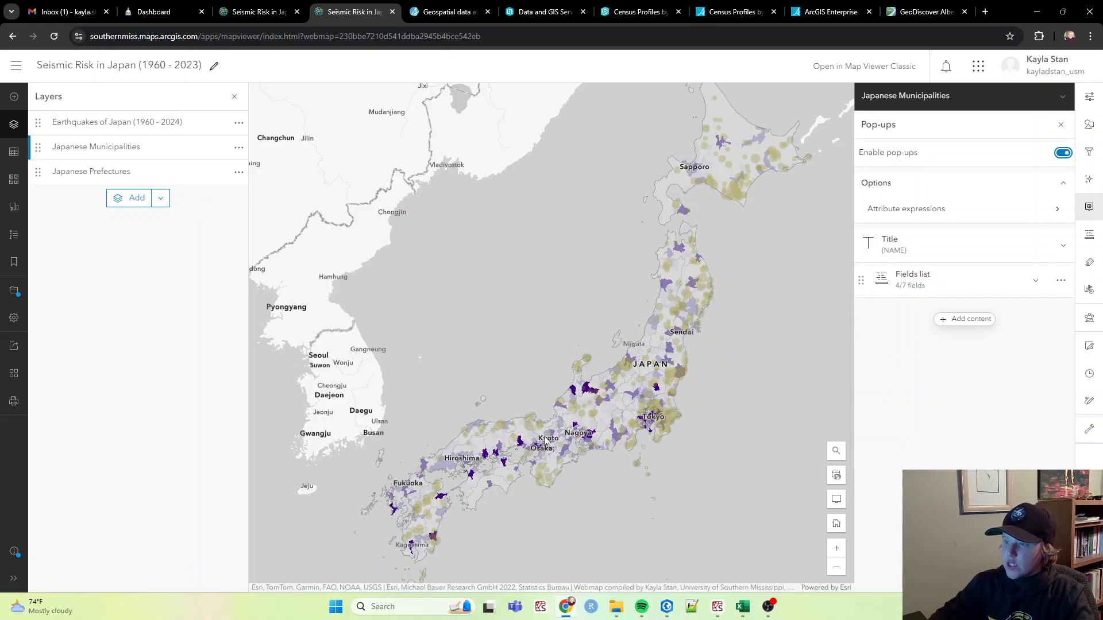
click(521, 437)
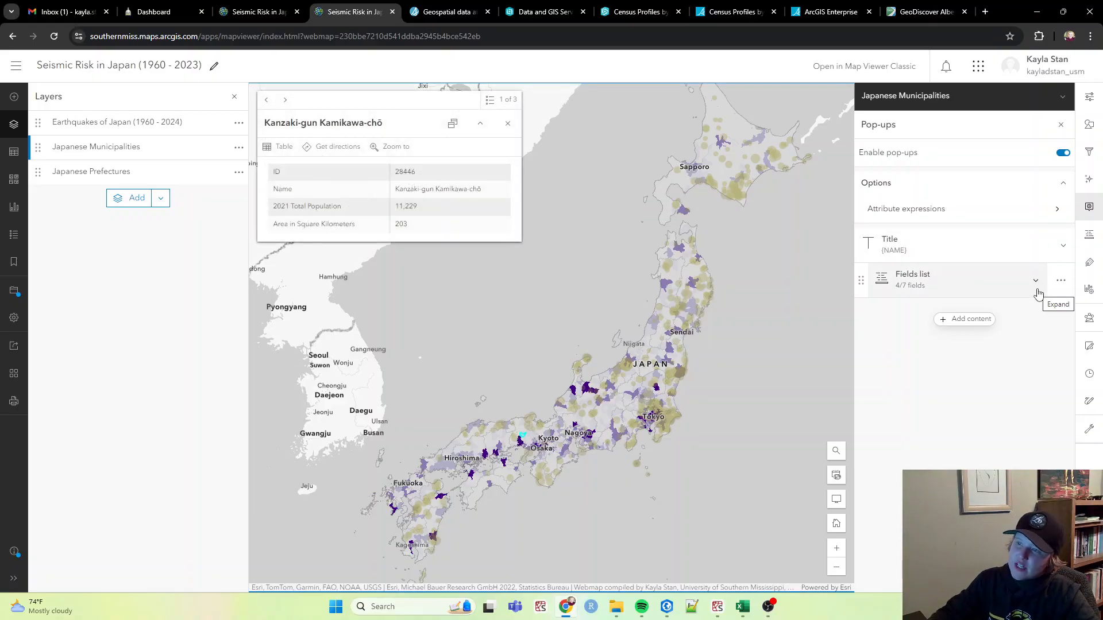
click(1060, 282)
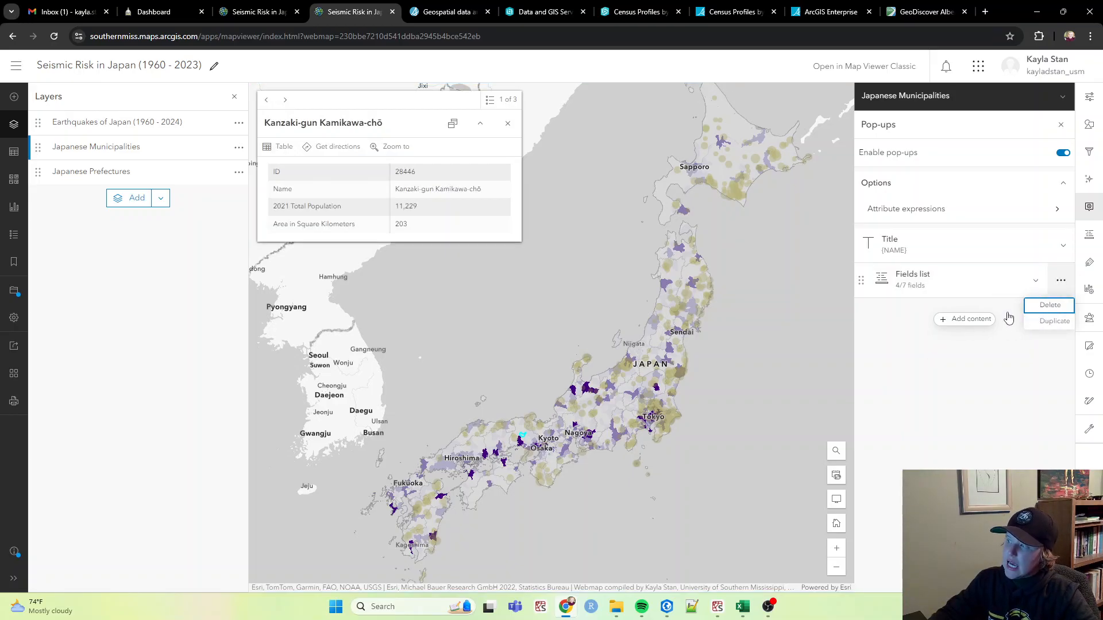
click(1051, 303)
- Add a text block to the municipality pop-up with the lines "Population in 2021: {TOTPOP_CY}" and "Area in km2: {AREA}"
click(961, 285)
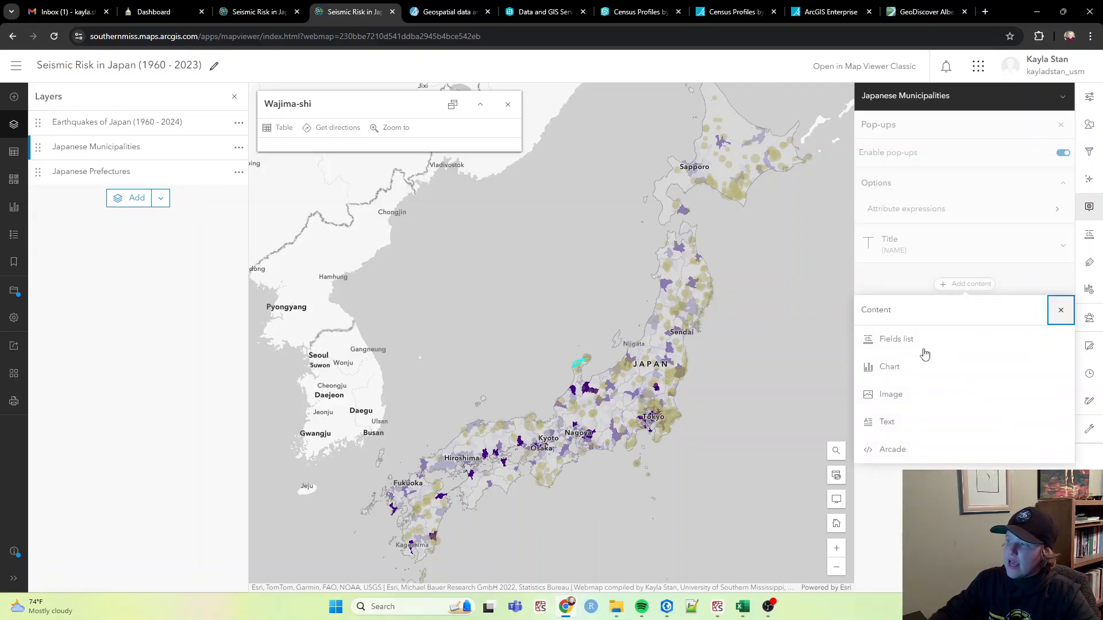
click(884, 422)
click(812, 202)
text(Population in 2021:)
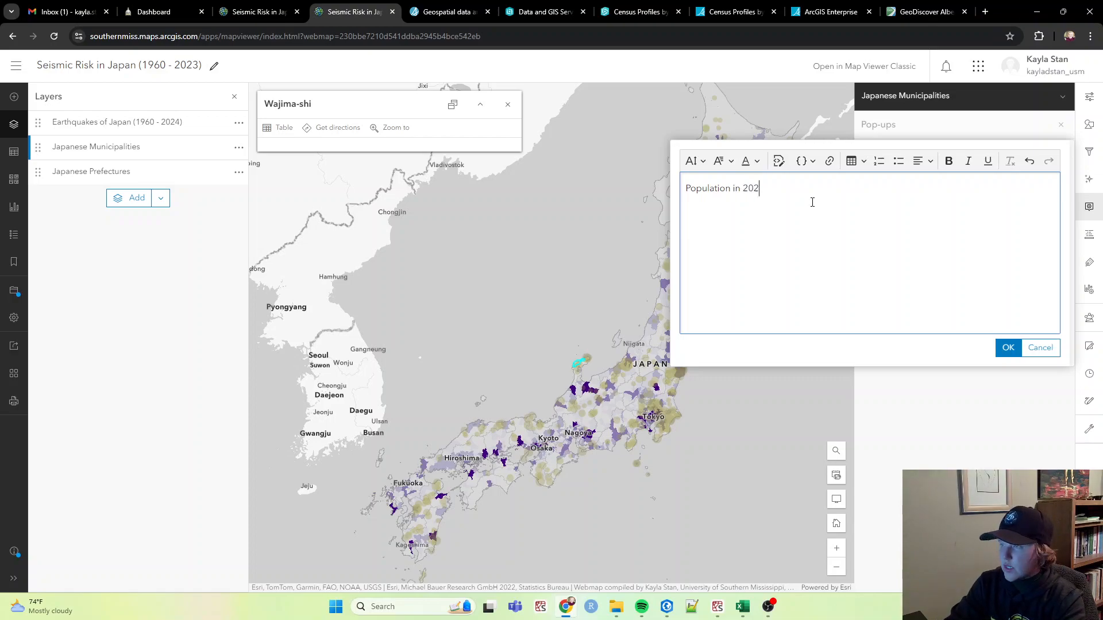
click(803, 161)
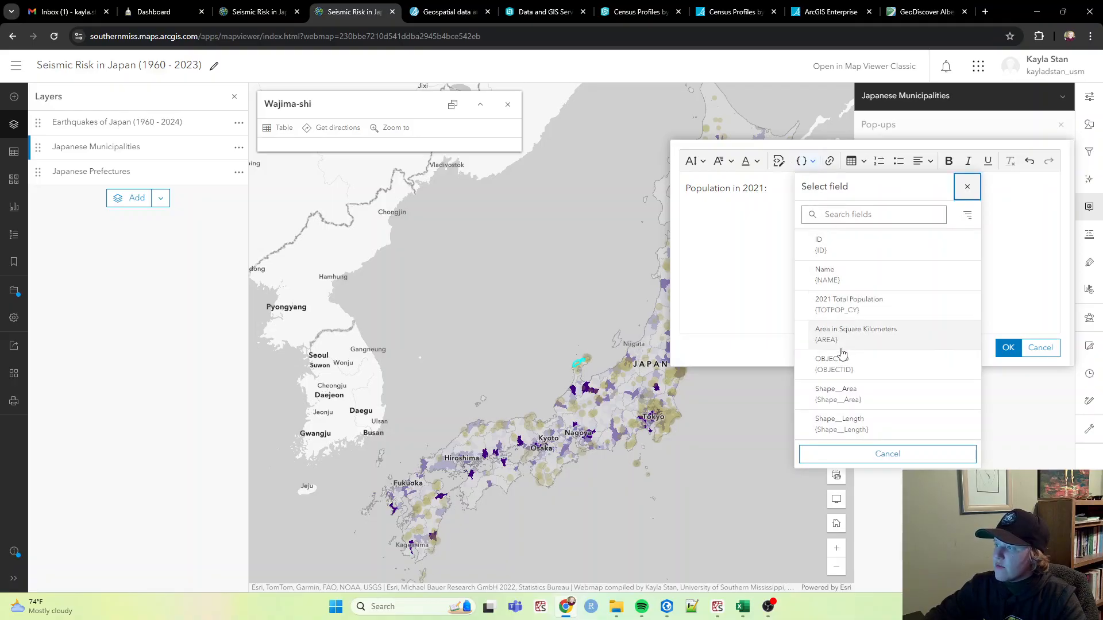
click(849, 305)
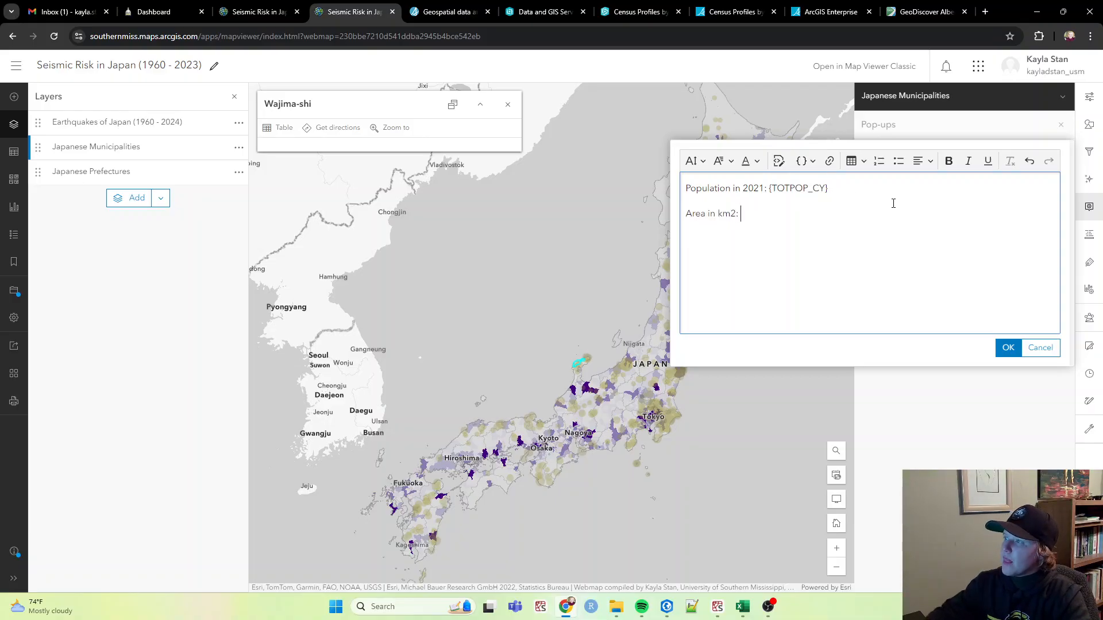
click(808, 162)
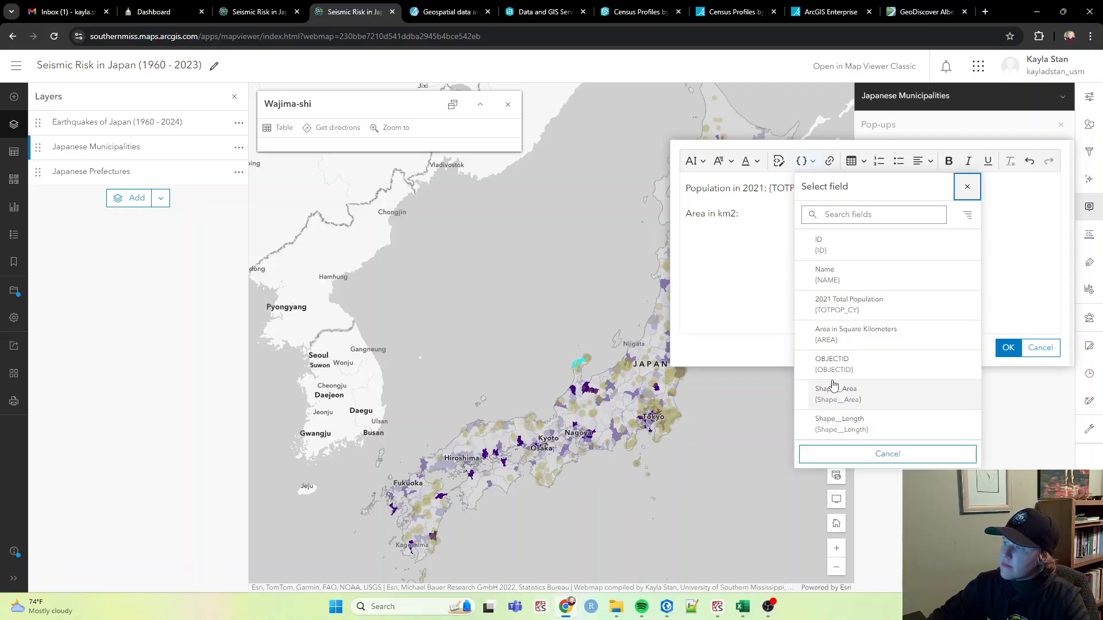
click(851, 326)
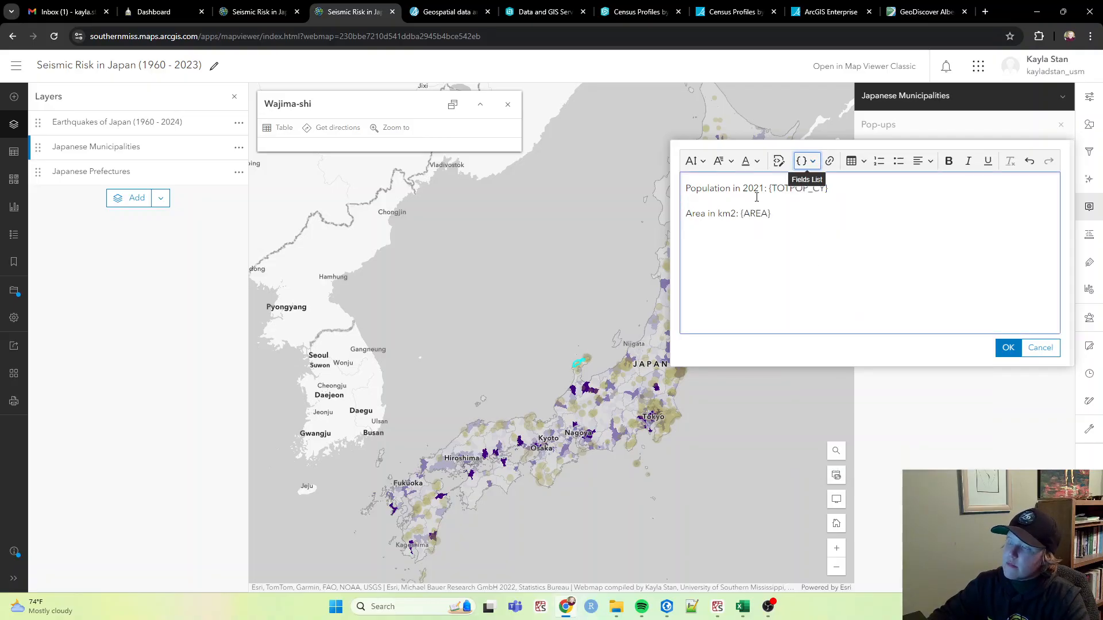
- Make the labels "Population in 2021:" and "Area in km2:" bold, apply the pop-up text and close the pop-up preview
drag(768, 189, 688, 188)
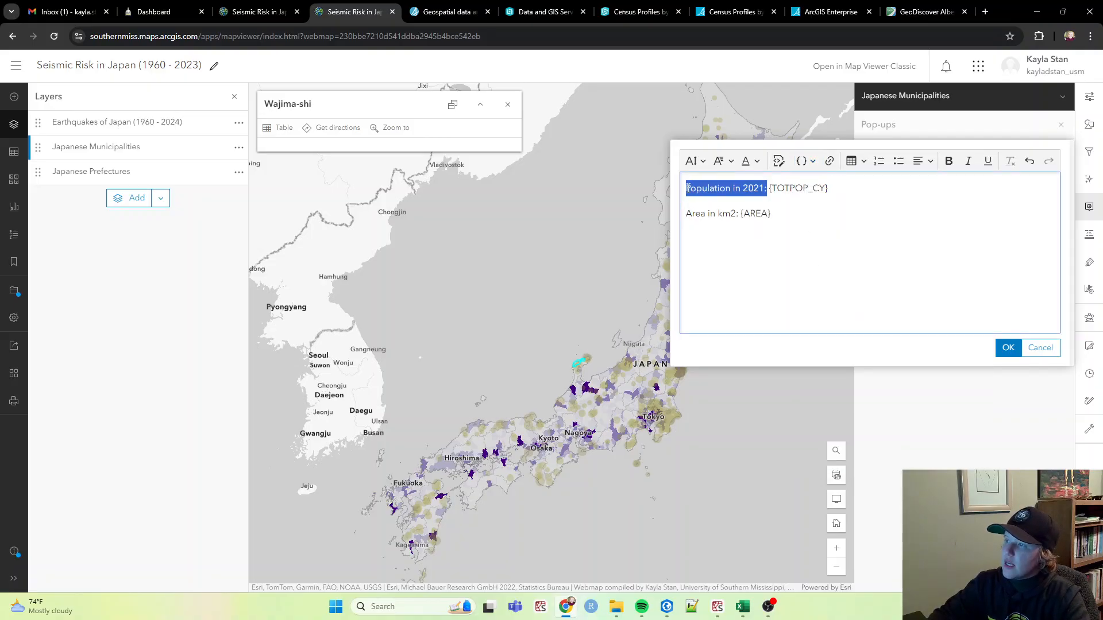
key(ctrl+b)
drag(739, 213, 688, 210)
key(ctrl+b)
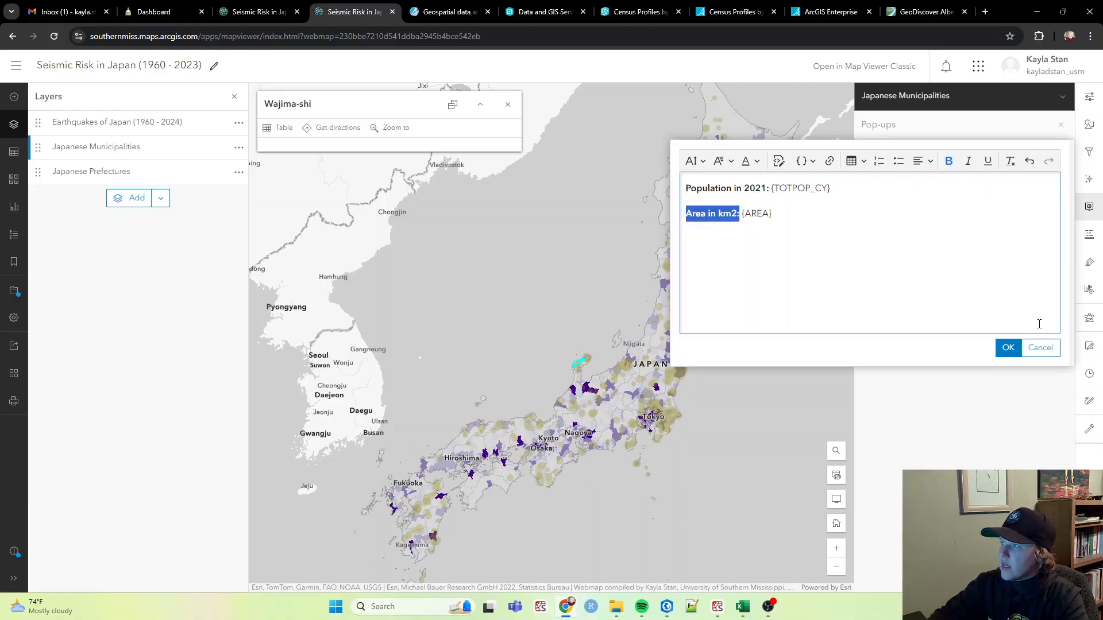
click(1008, 347)
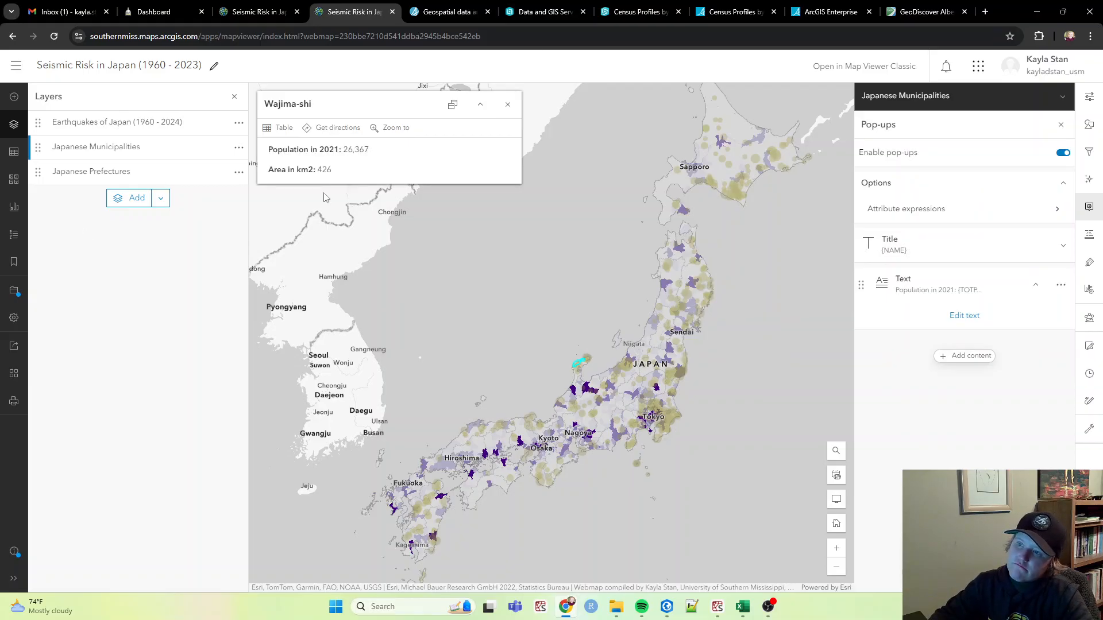
click(507, 108)
click(127, 172)
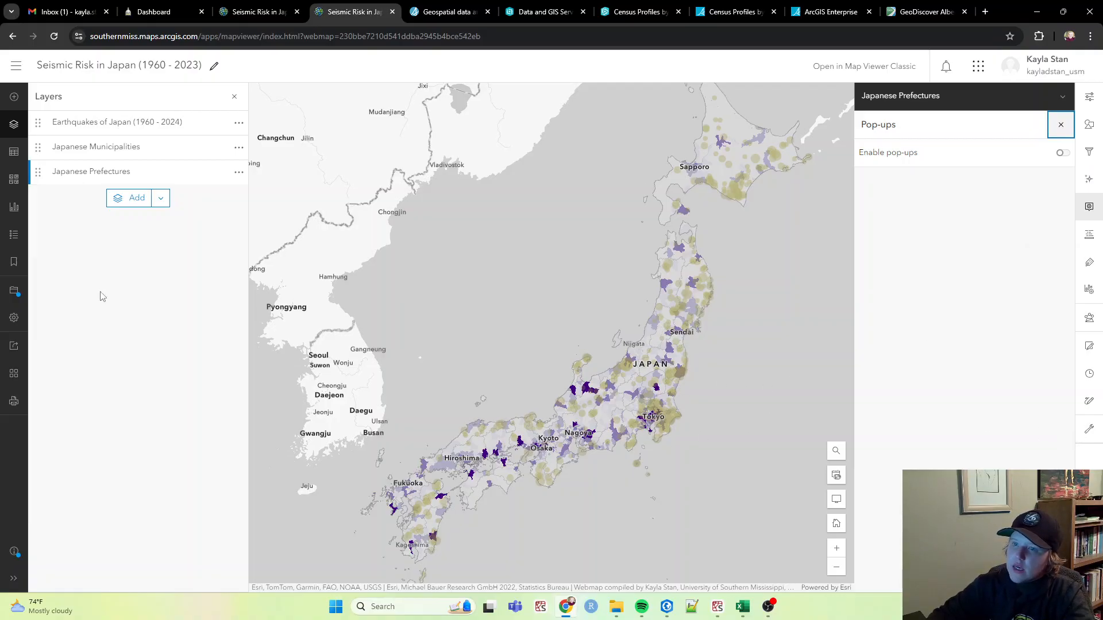
click(239, 123)
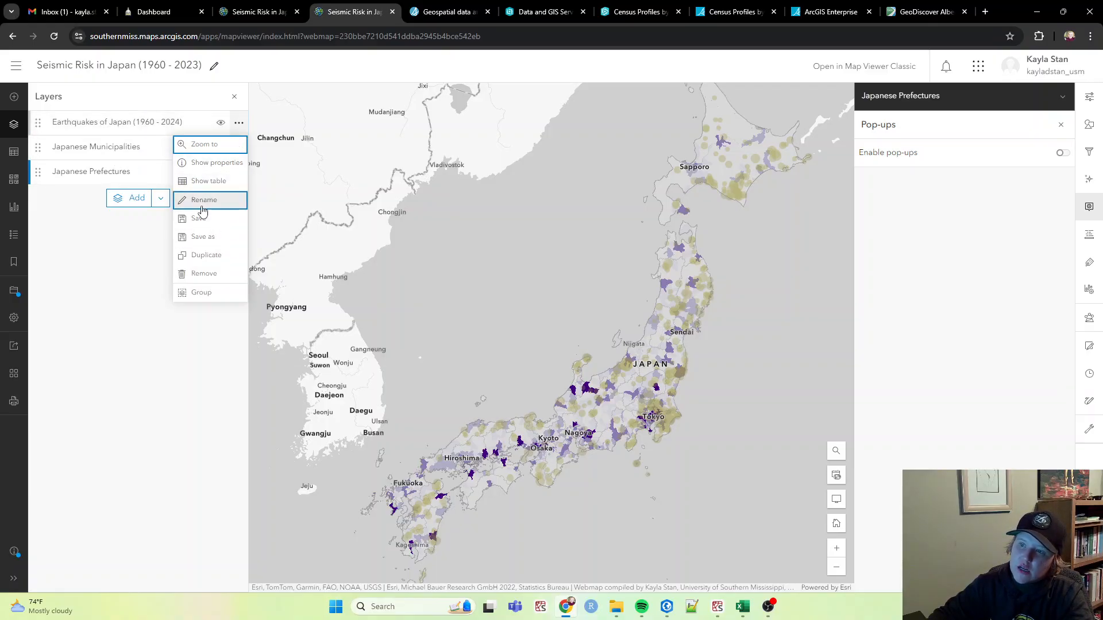
click(214, 201)
click(190, 198)
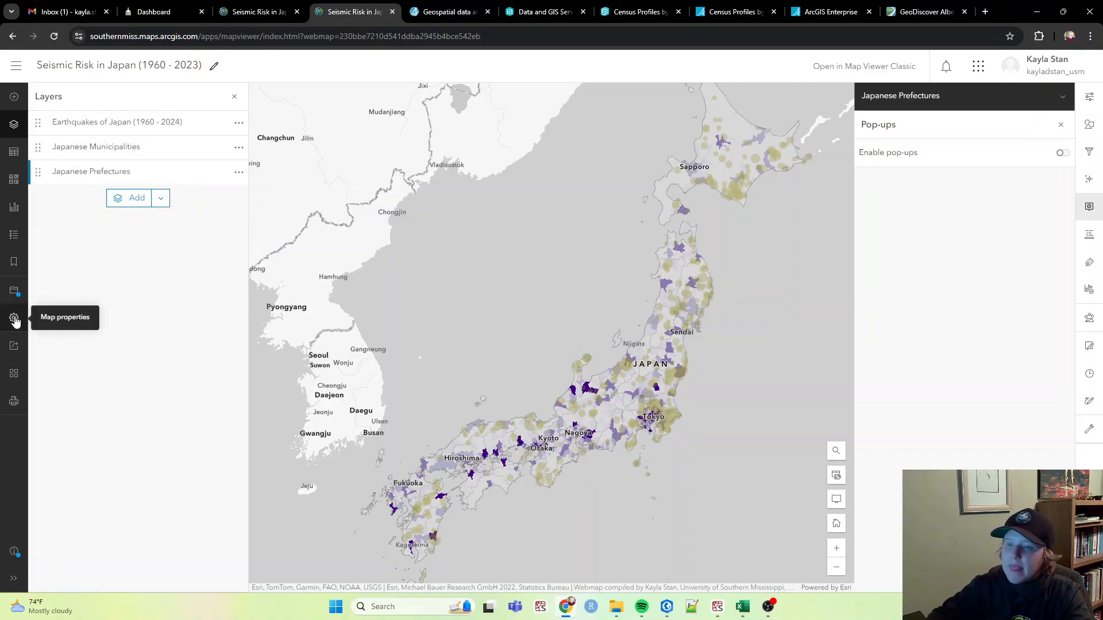
- Close the pop-up settings and show the time slider on the map
click(1061, 125)
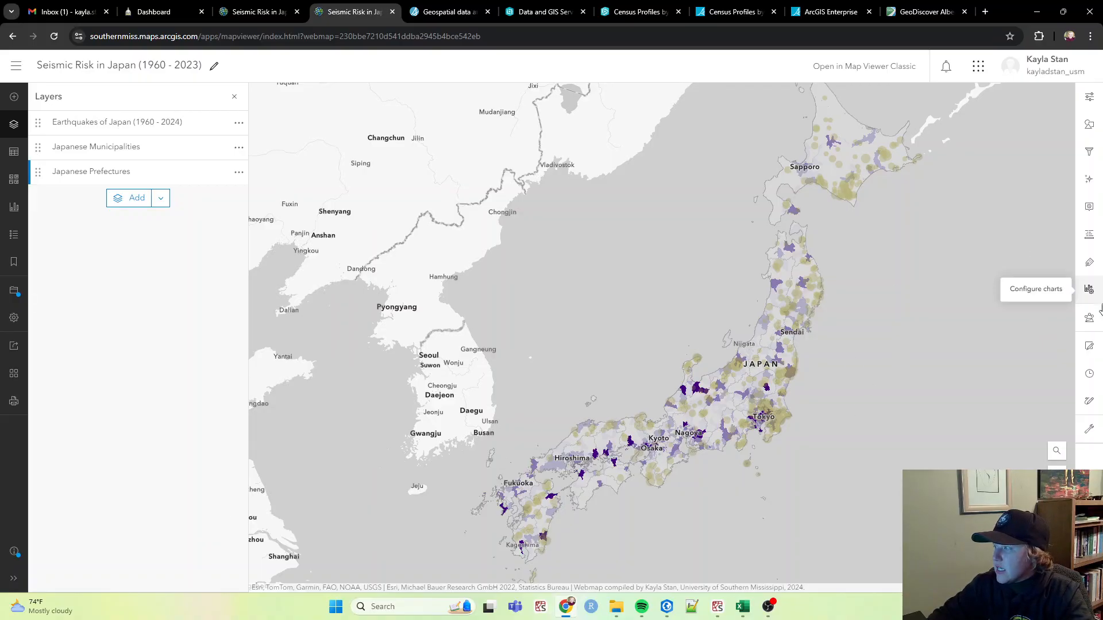
click(1096, 380)
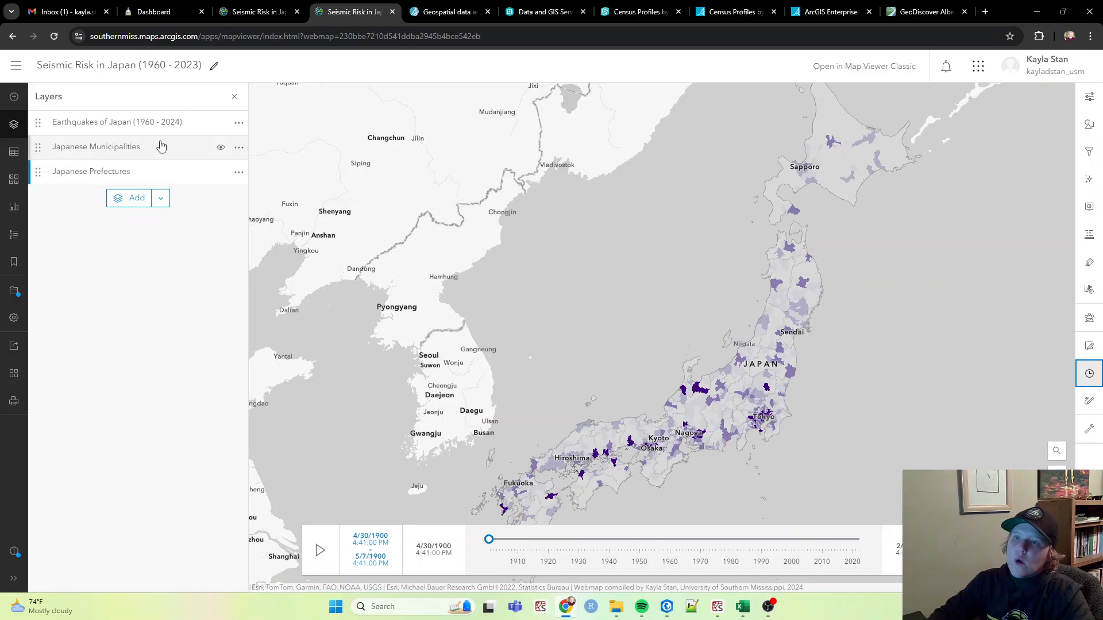
click(77, 62)
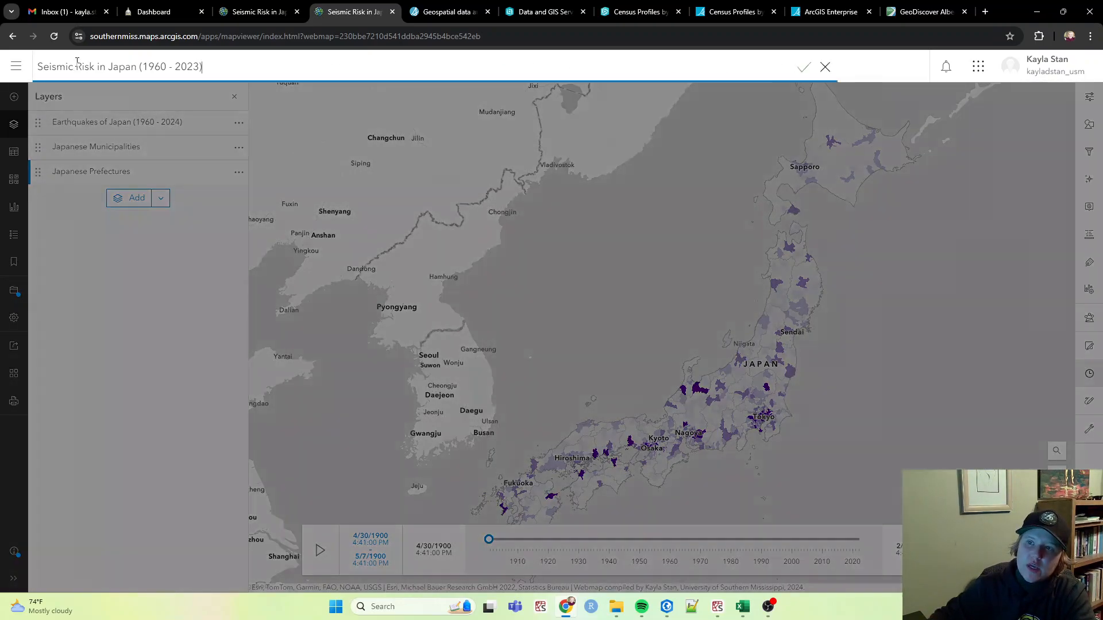
click(886, 68)
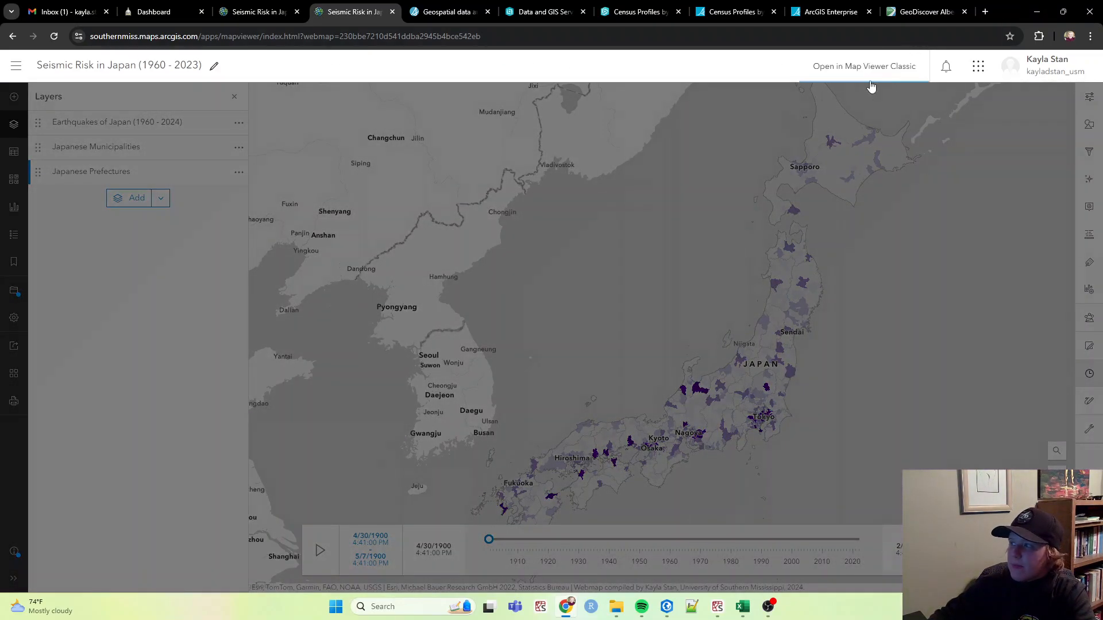
- Save the map and dismiss the save notification
click(15, 290)
click(60, 291)
drag(511, 414, 526, 400)
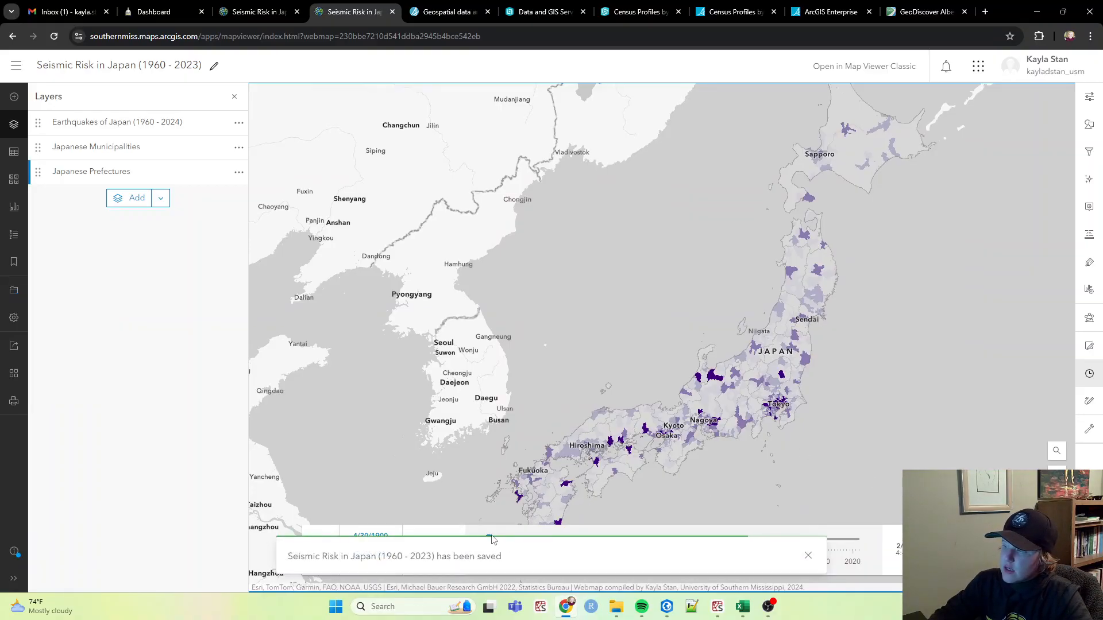
click(808, 555)
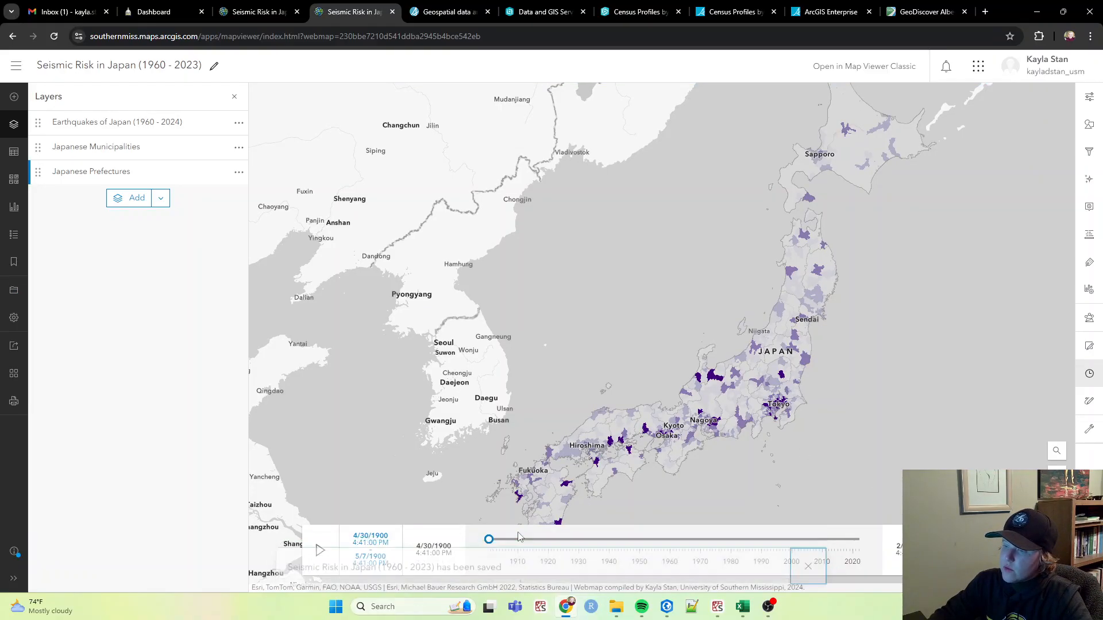
- Extend the time slider's range to span from 4/30/1900 to 2/28/2022
drag(488, 538, 860, 540)
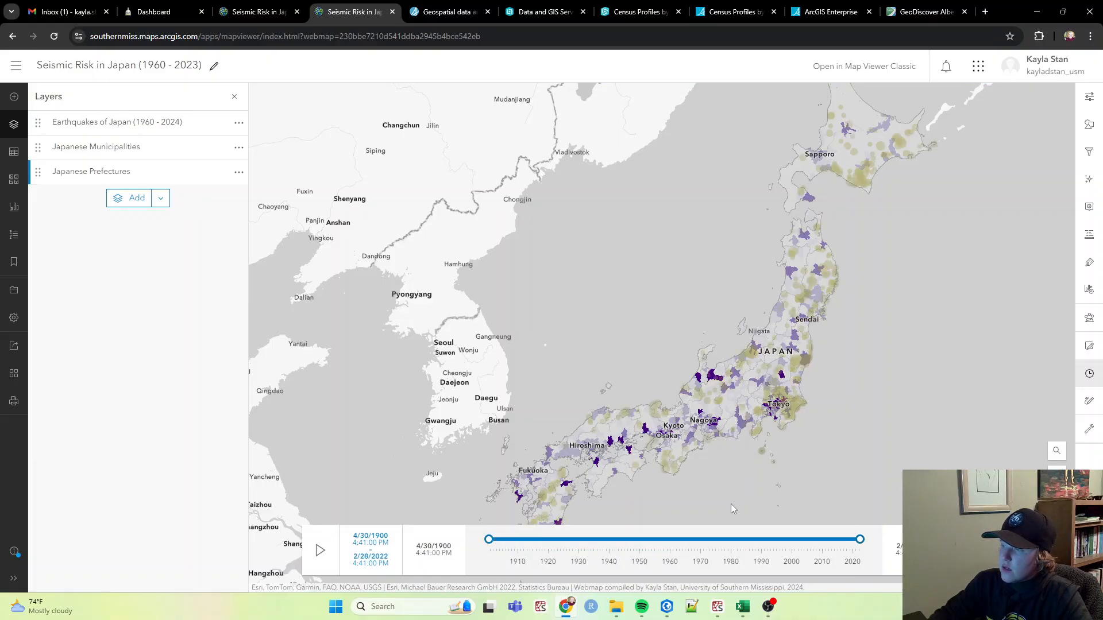
click(14, 291)
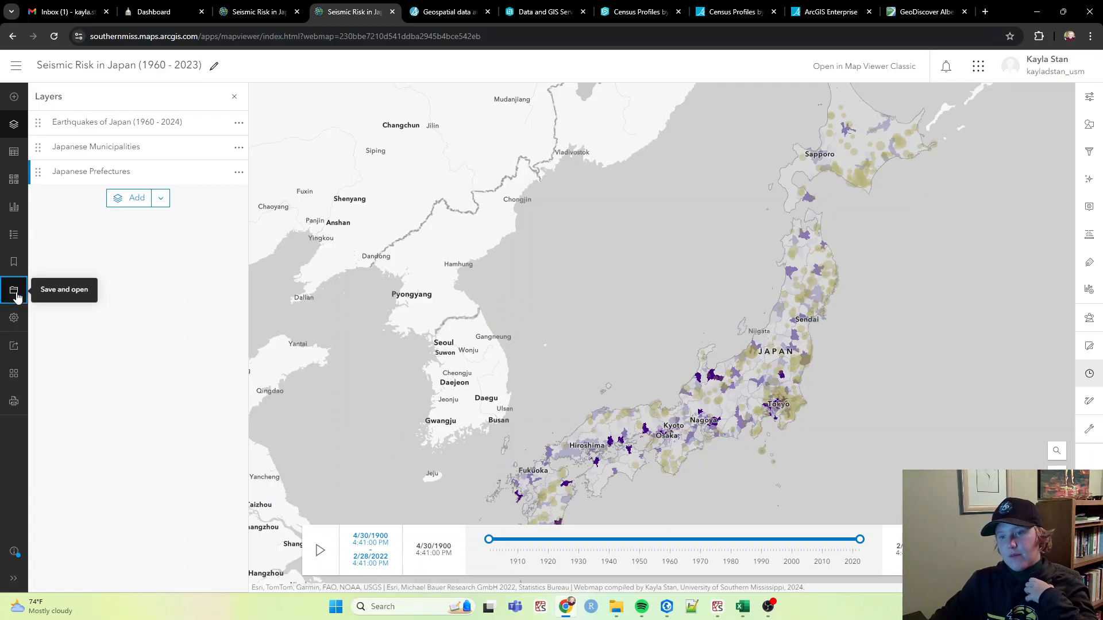
click(158, 348)
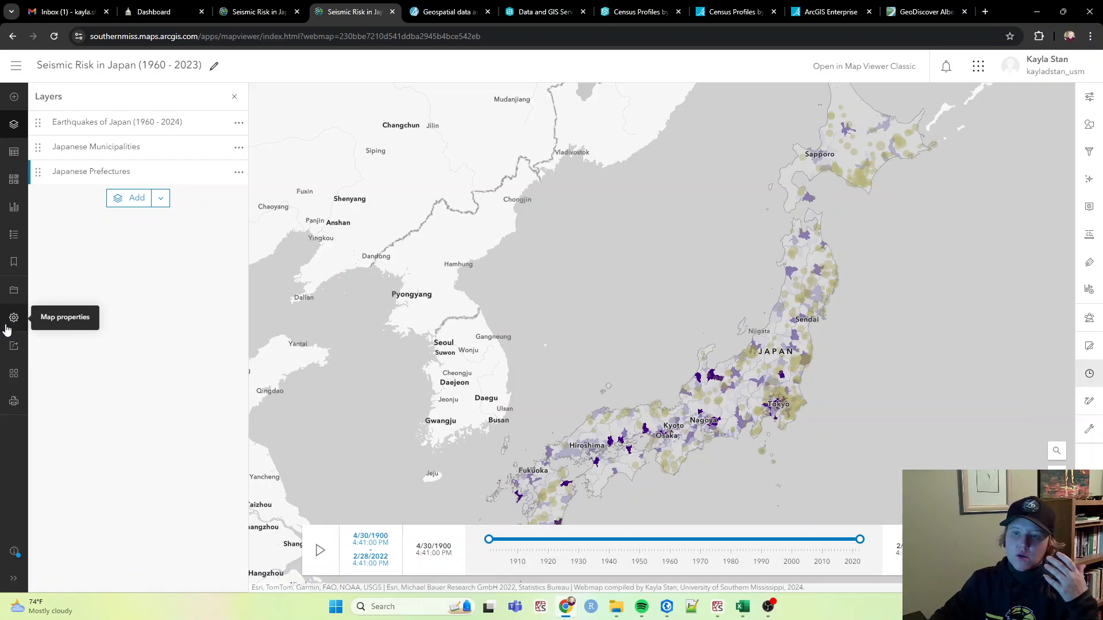
- Open the choice of app types for creating an app from the map
click(13, 378)
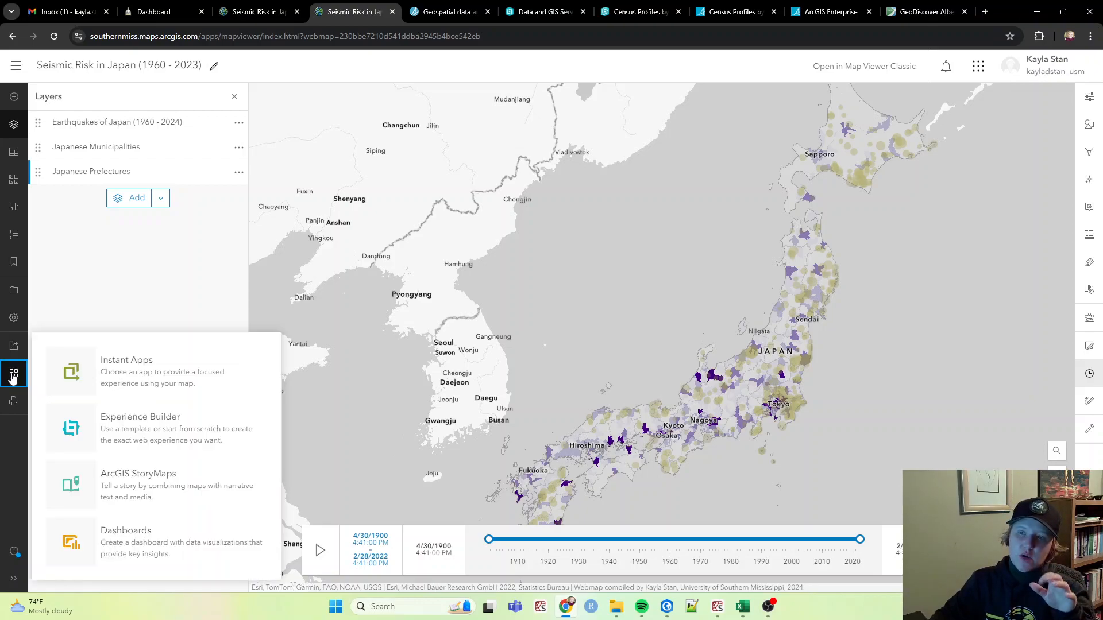